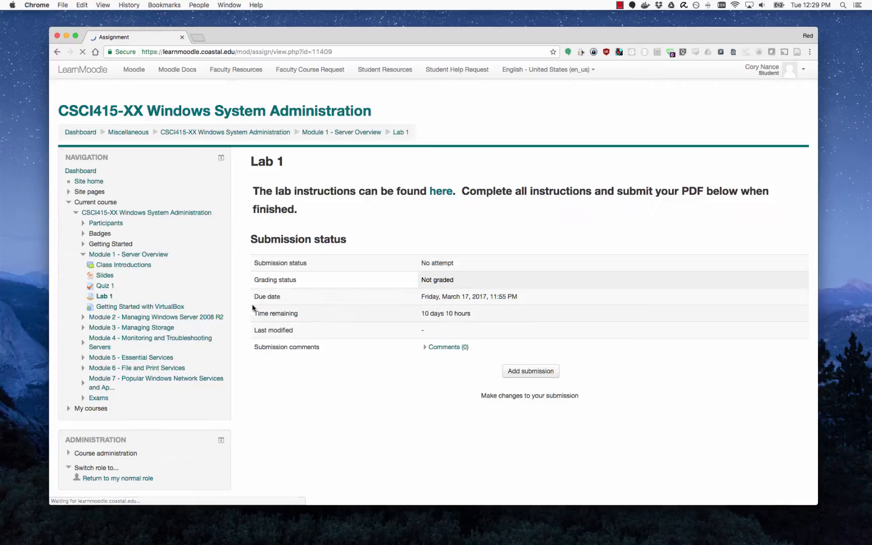
Open the Lab 1 instructions Google Doc from the assignment page's 'here' link.
left_click(446, 196)
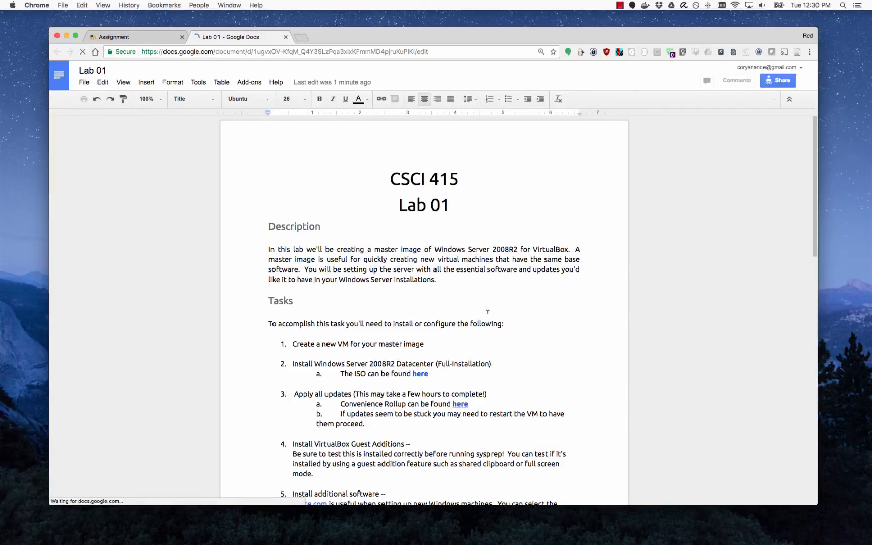
Read the Lab 01 doc and reveal the mirror.coastal.edu address behind the Server 2008R2 Datacenter ISO link.
left_click_drag(374, 248, 423, 248)
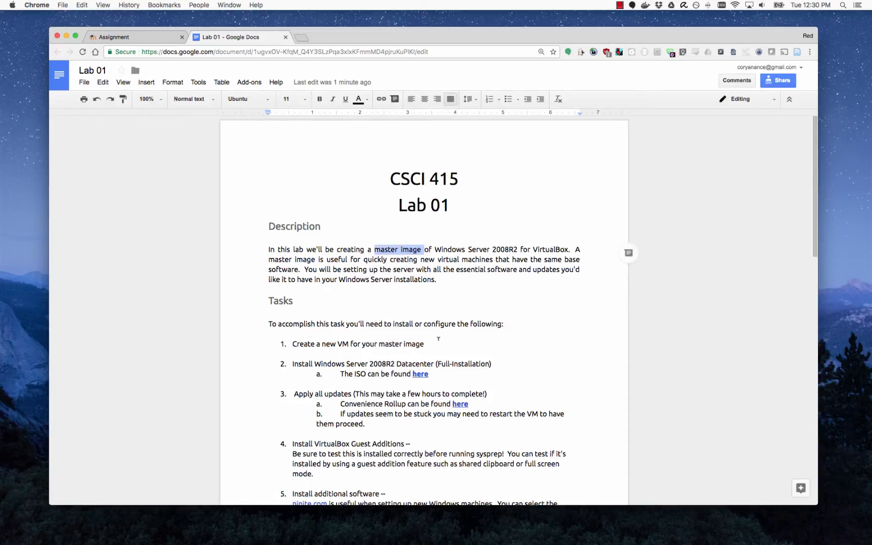
left_click(532, 287)
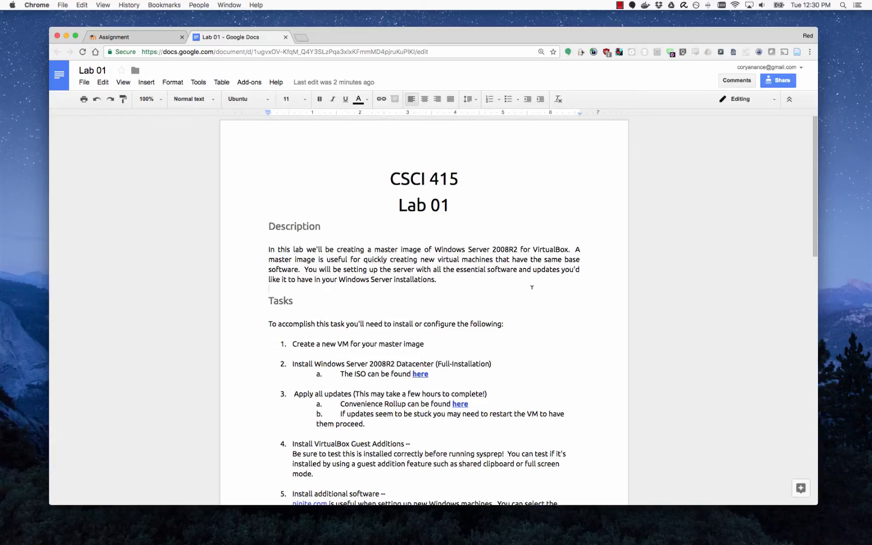
double_click(498, 333)
double_click(440, 346)
left_click(490, 336)
double_click(490, 335)
left_click(422, 373)
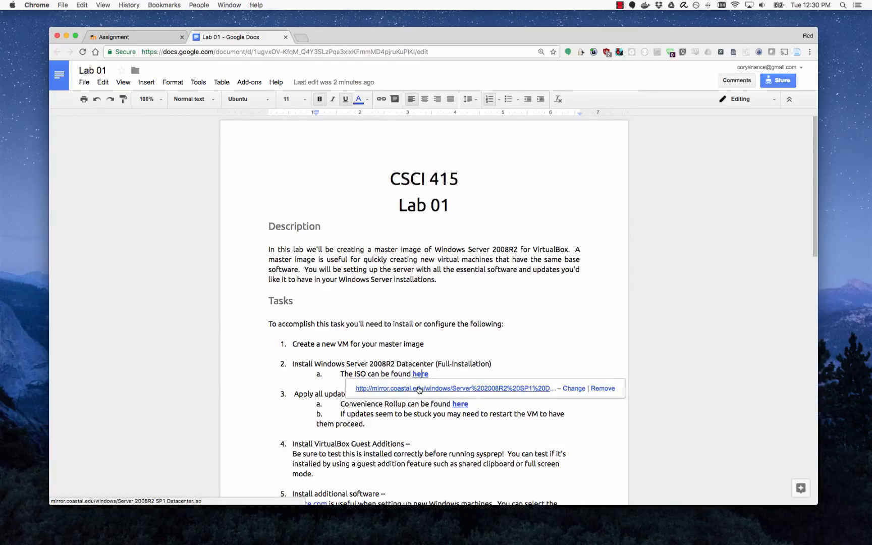
In Finder, open samsung > isos > Microsoft and select the Server 2012R2 Datacenter.iso file.
key("super+Tab")
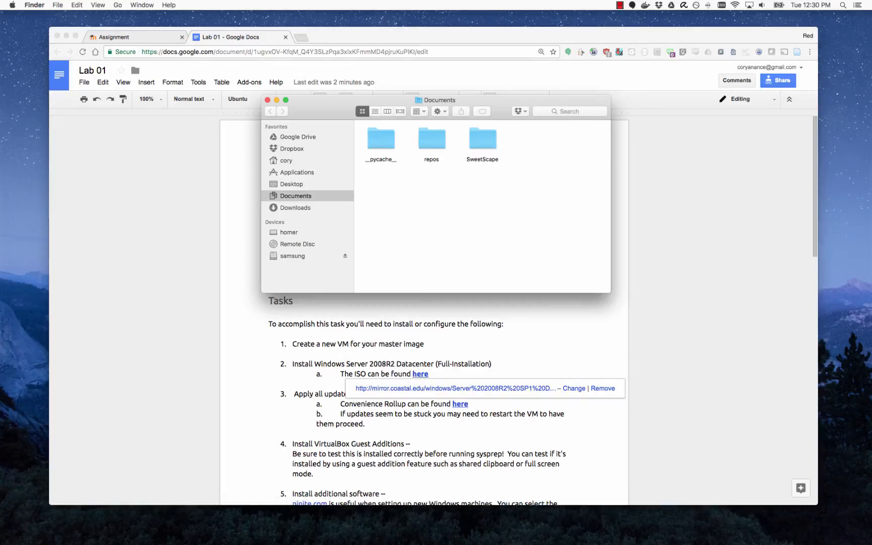
left_click(303, 257)
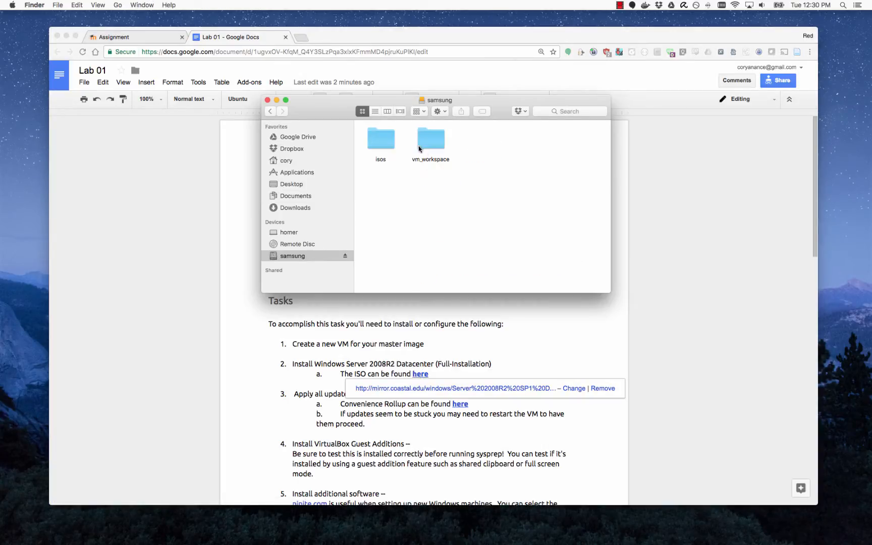
double_click(388, 141)
left_click(470, 147)
double_click(469, 146)
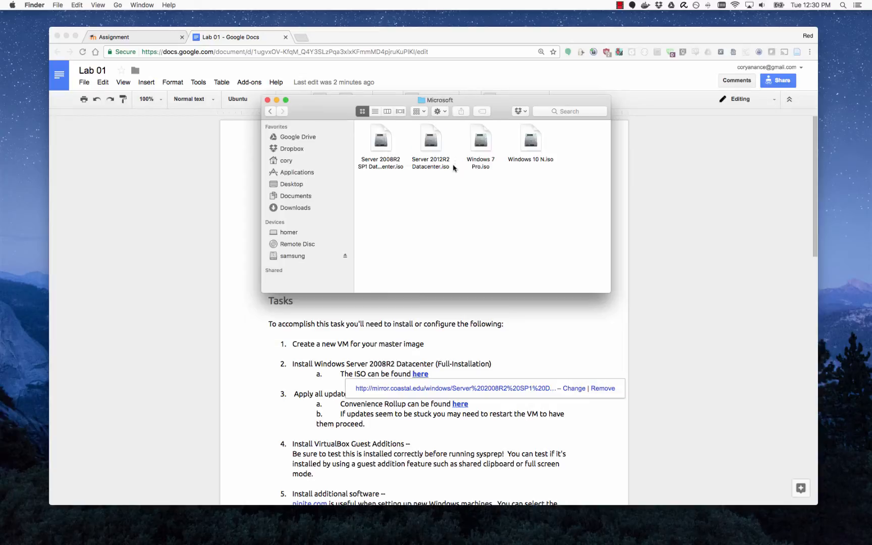
left_click(439, 167)
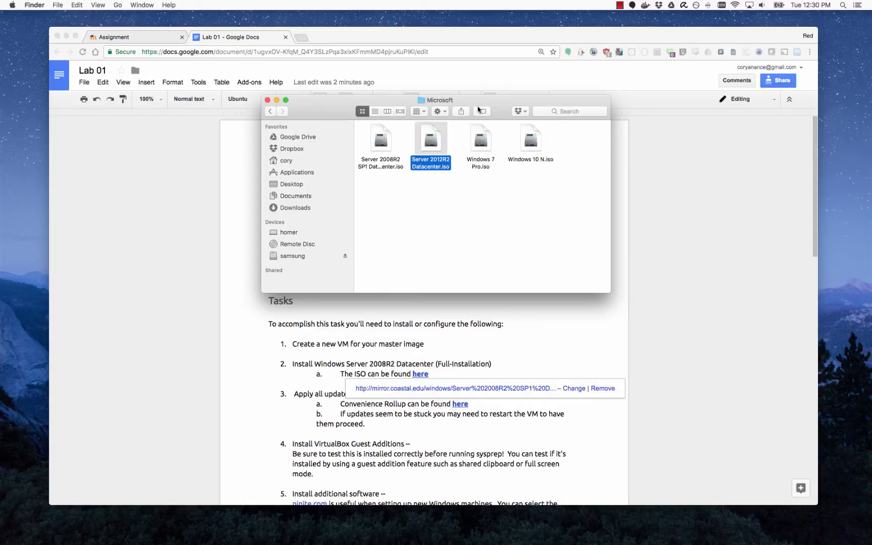
Move the Finder window aside and launch VirtualBox from the Dock.
left_click_drag(478, 106, 719, 77)
mouse_move(261, 543)
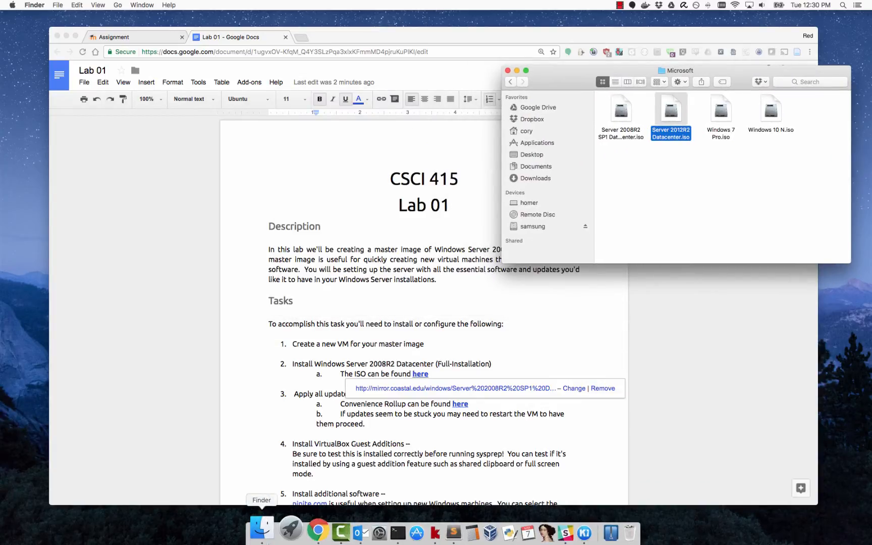
left_click(470, 537)
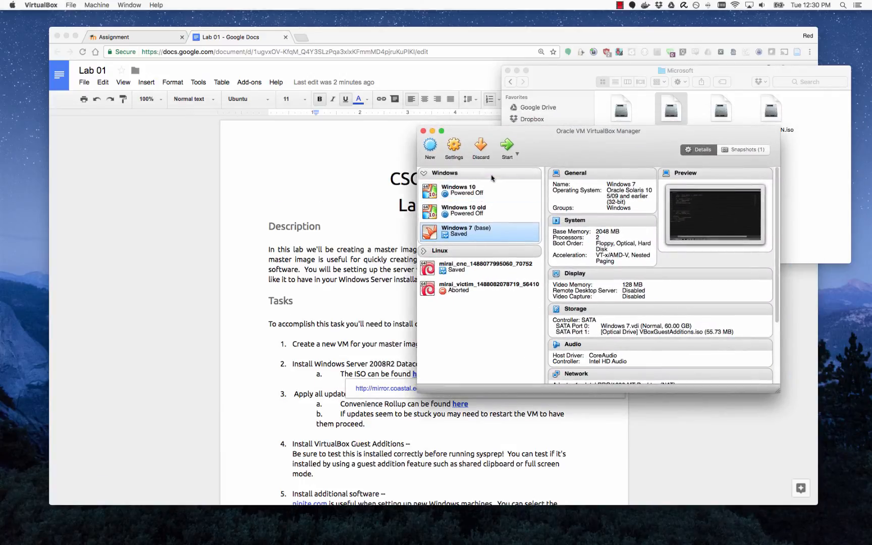
Create a new Windows 2008 (64-bit) VM named 'Windows Server 2008R2 Master' with 1024 MB memory.
left_click(431, 144)
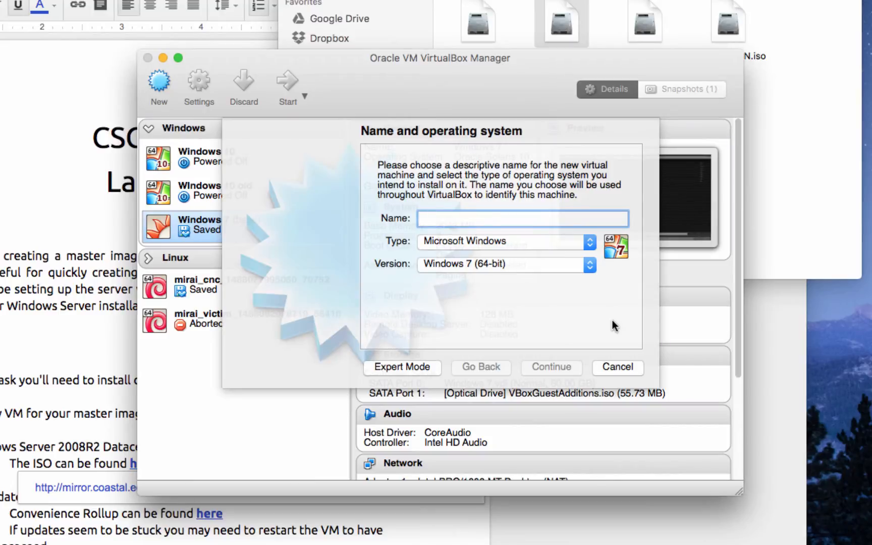
type("Virtual")
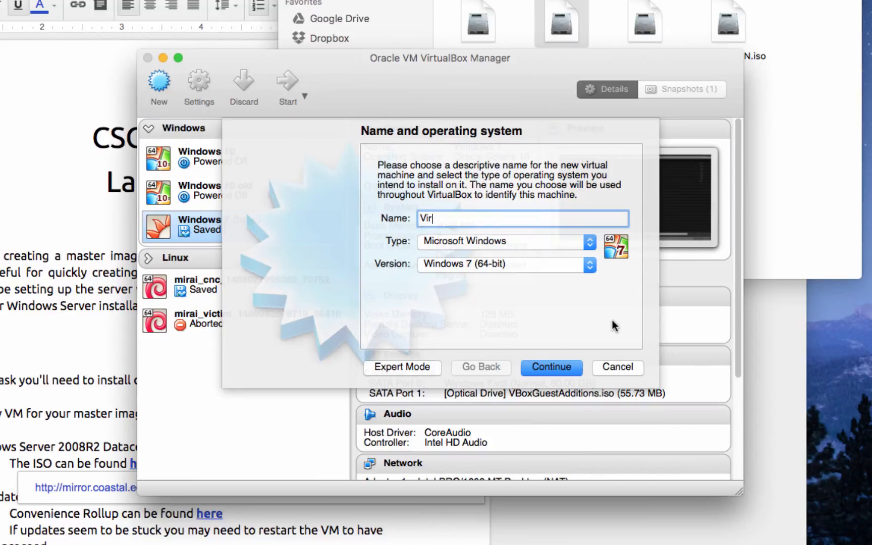
key("BackSpace")
key("BackSpace")
key("BackSpace")
key("BackSpace")
key("BackSpace")
key("BackSpace")
key("BackSpace")
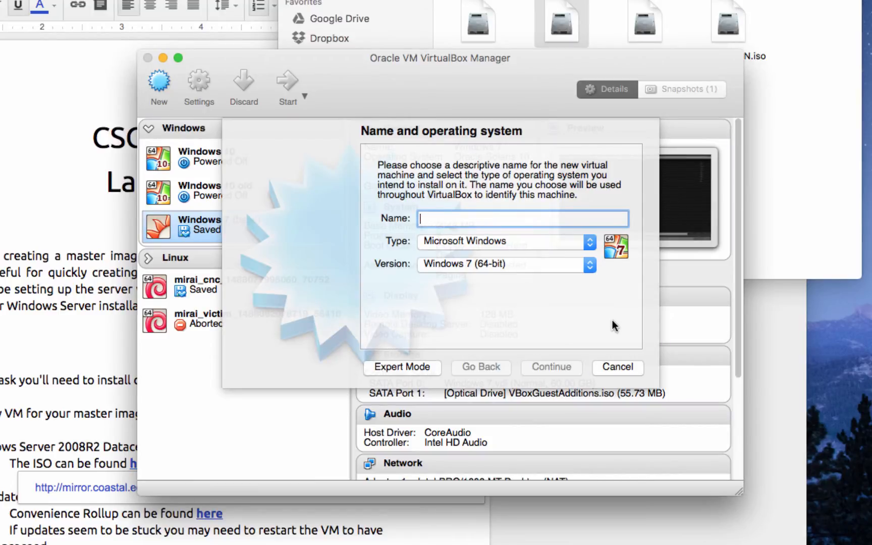
type("Windows")
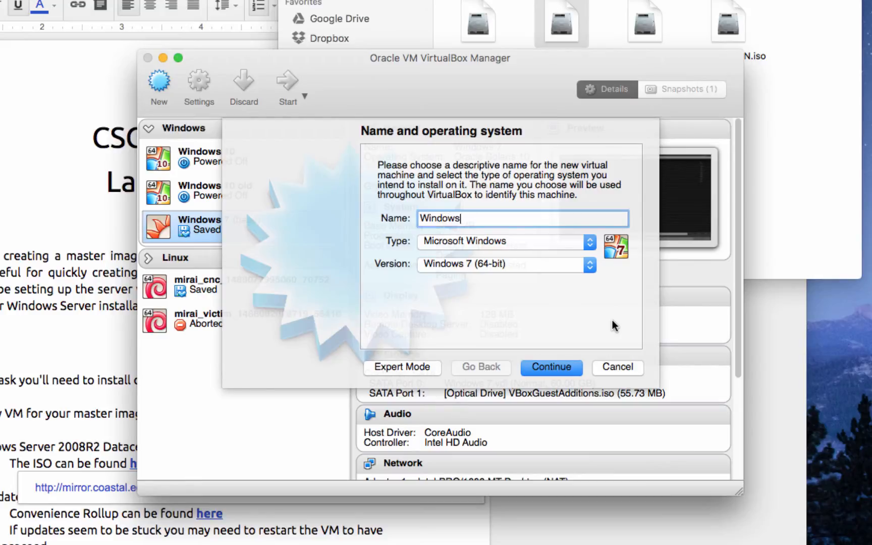
type(" Server 2008")
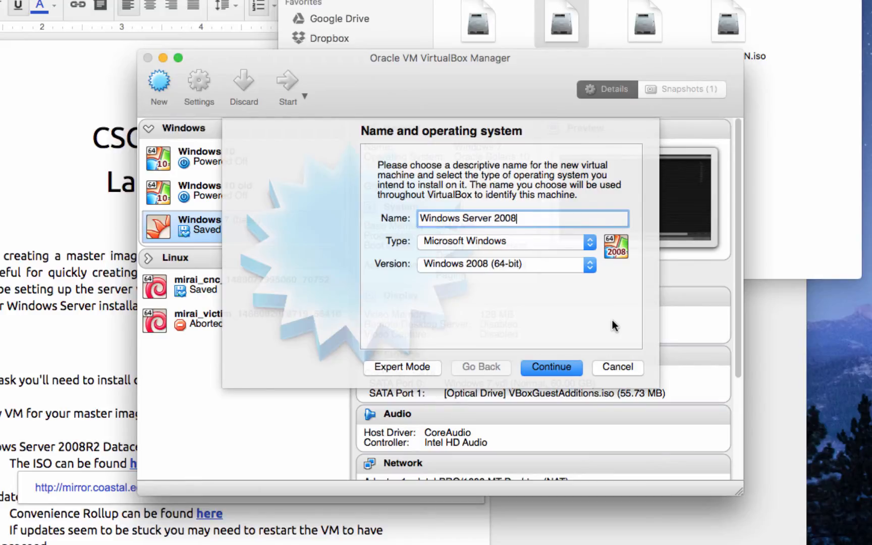
type("R2 Master")
left_click(559, 363)
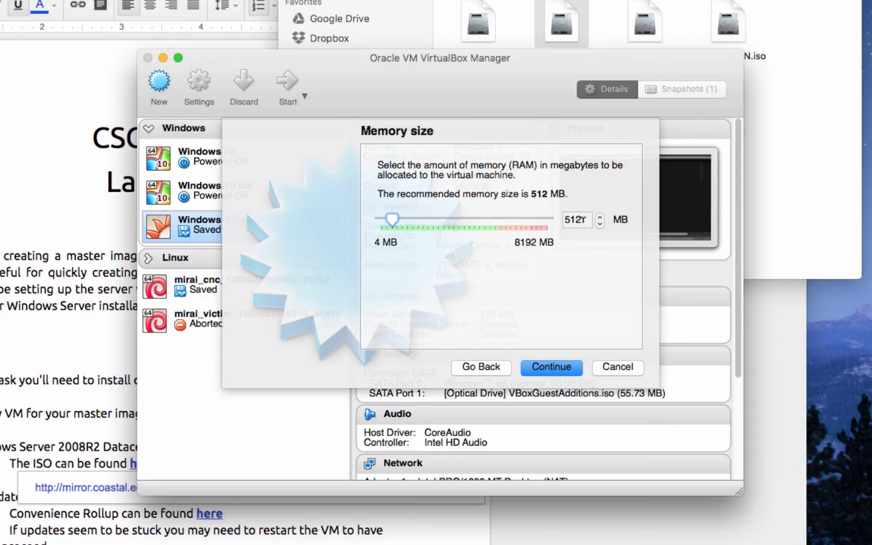
scroll(584, 220, "up", 3)
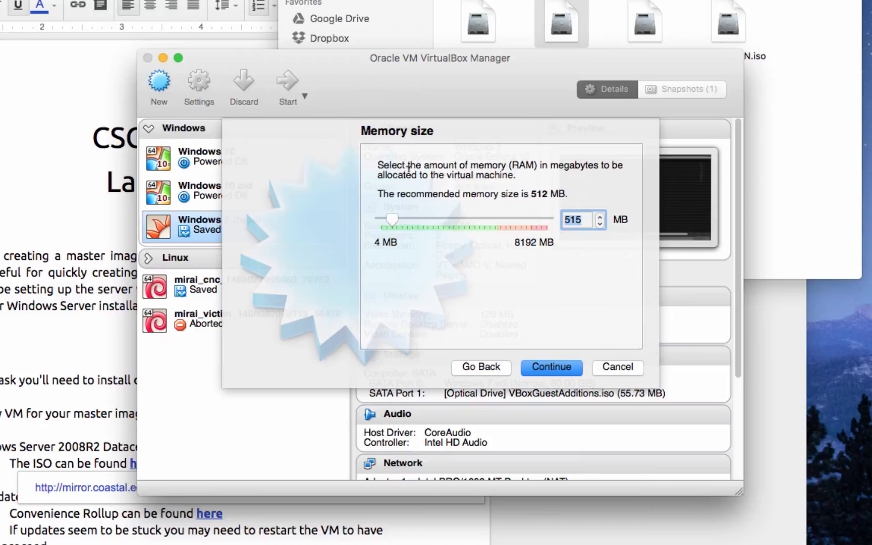
type("1024")
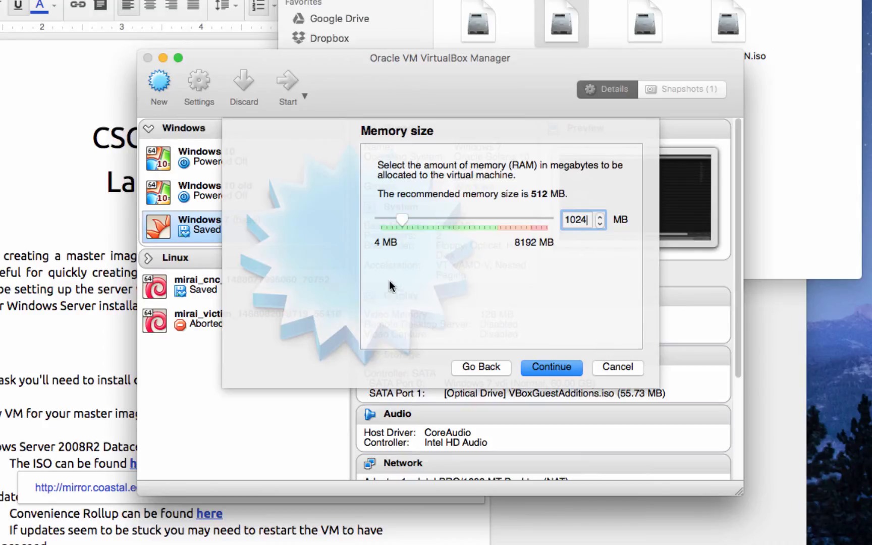
left_click(547, 367)
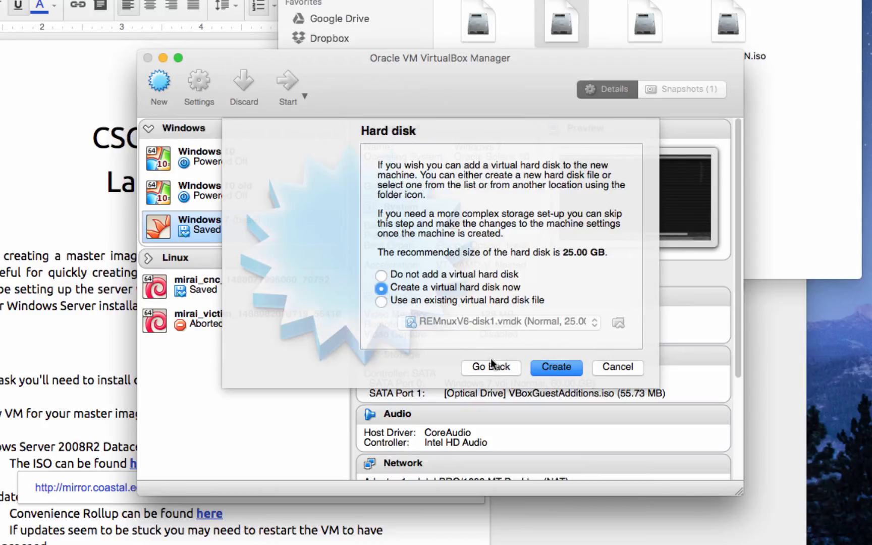
Choose to create a new dynamically allocated VDI virtual hard disk.
left_click(462, 287)
left_click(564, 368)
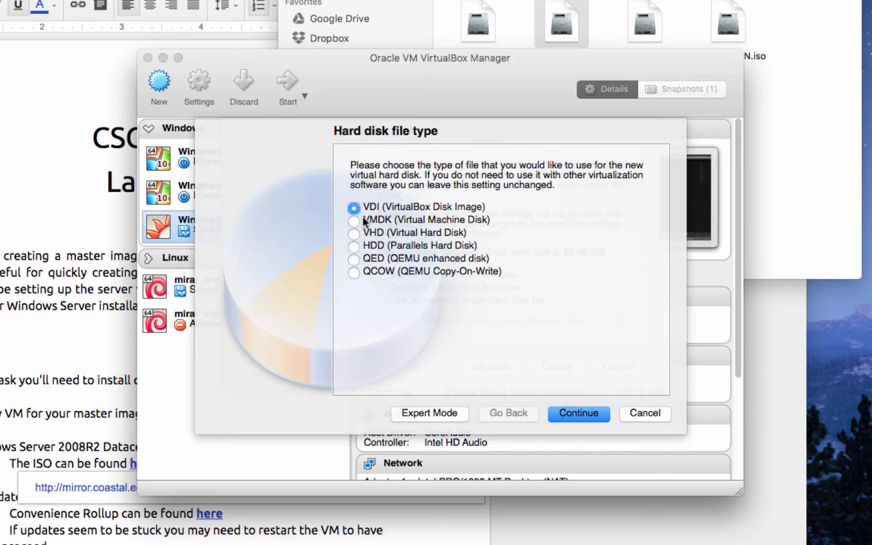
left_click(577, 413)
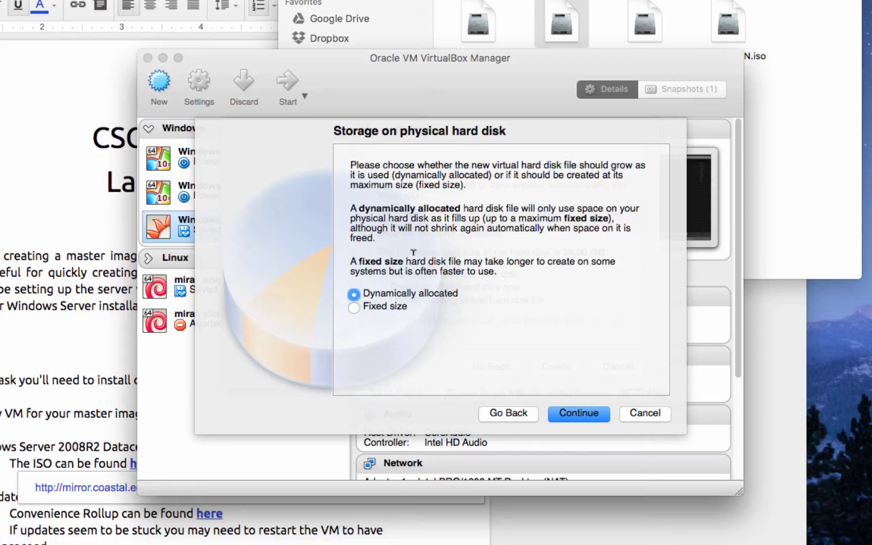
left_click(354, 293)
left_click(354, 307)
left_click(419, 294)
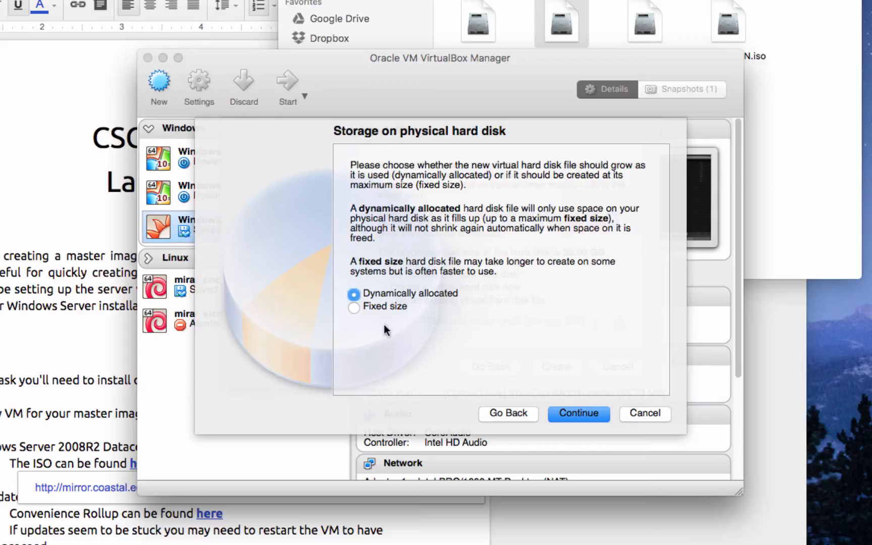
left_click(588, 414)
Set the disk size to 60 GB and create the machine.
scroll(579, 292, "down", 1)
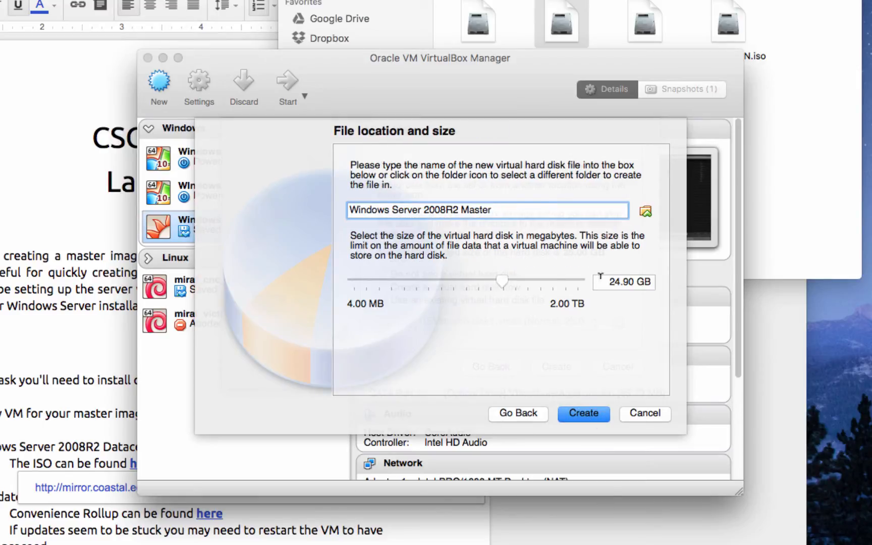
left_click(601, 276)
left_click_drag(634, 279, 605, 278)
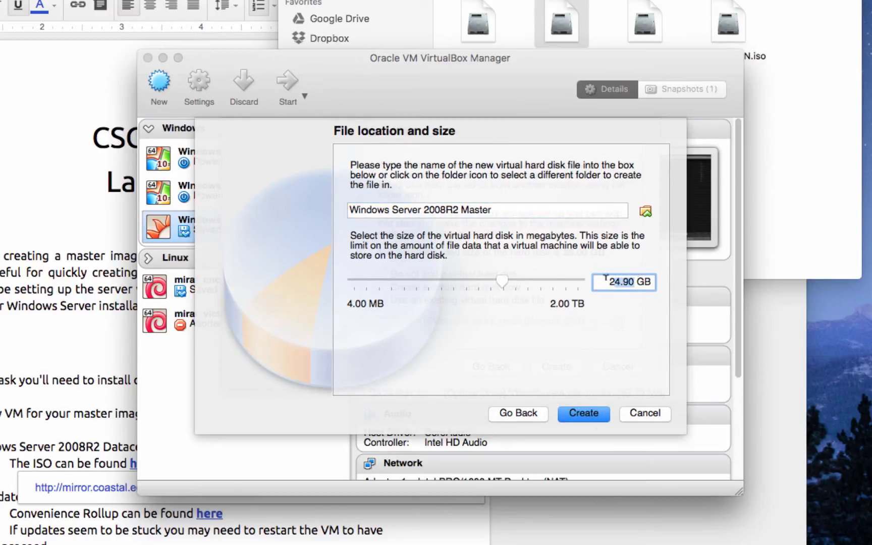
type("60")
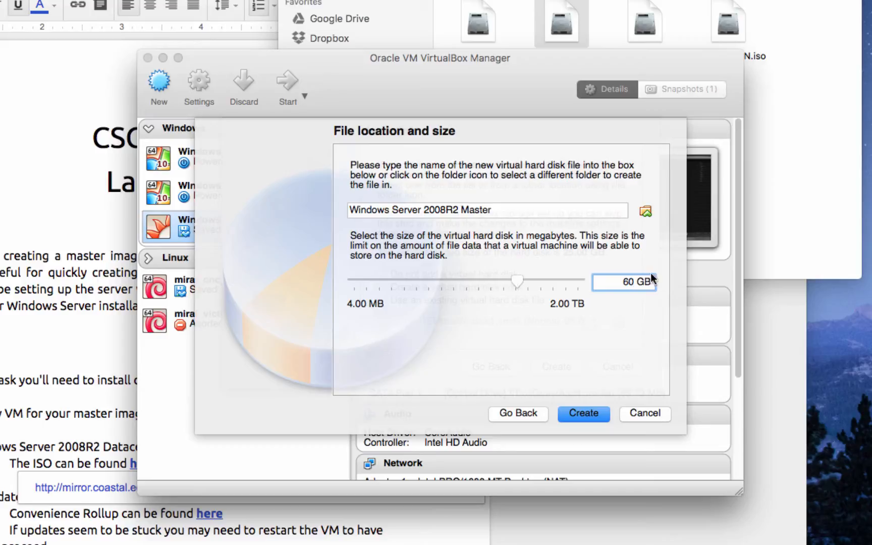
left_click(593, 415)
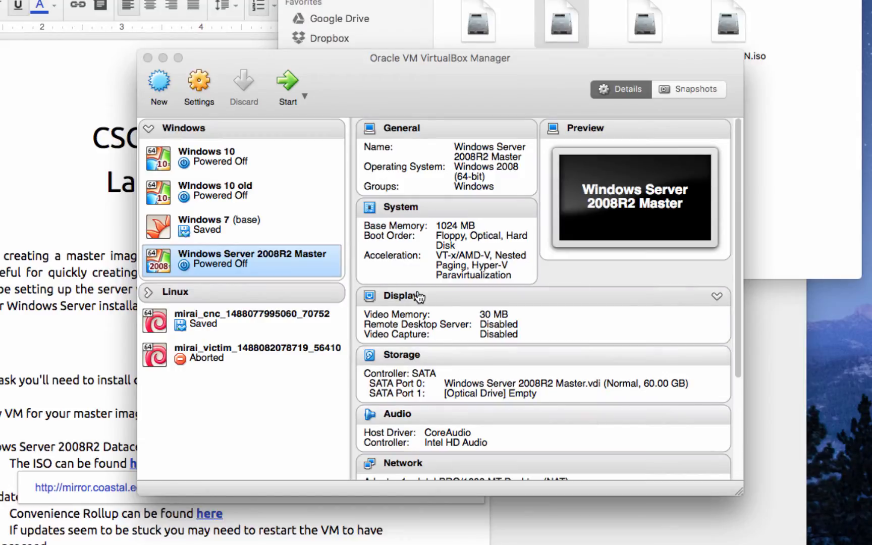
Give Windows Server 2008R2 Master 2 processors in System settings and start the VM.
right_click(269, 259)
left_click(286, 270)
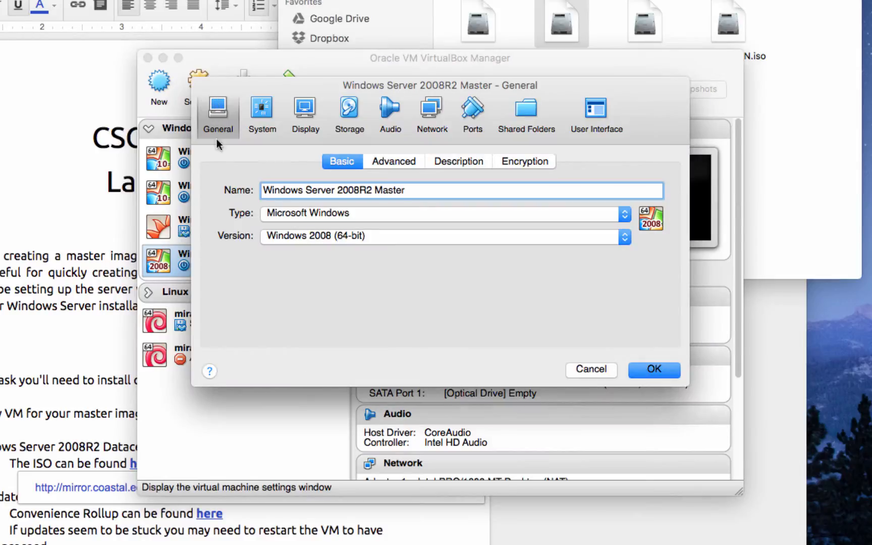
left_click(270, 112)
left_click(444, 161)
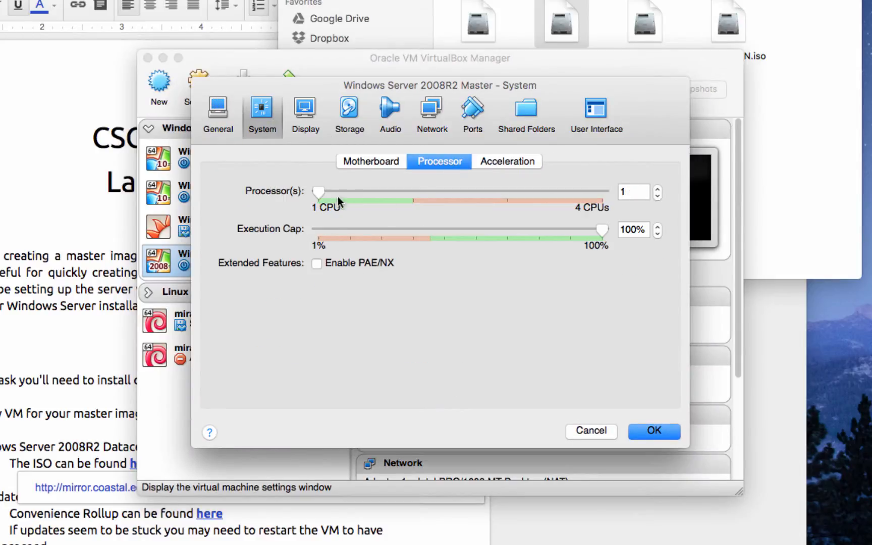
left_click(412, 193)
left_click(655, 431)
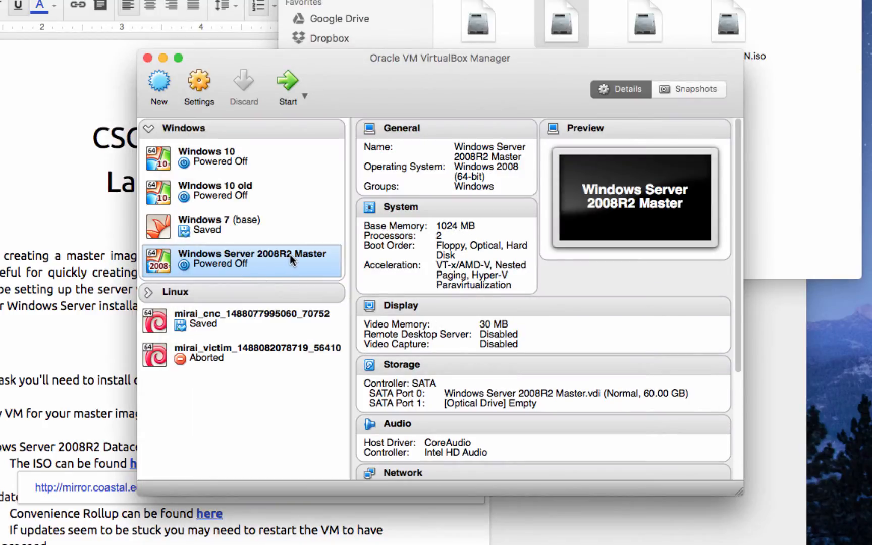
double_click(290, 254)
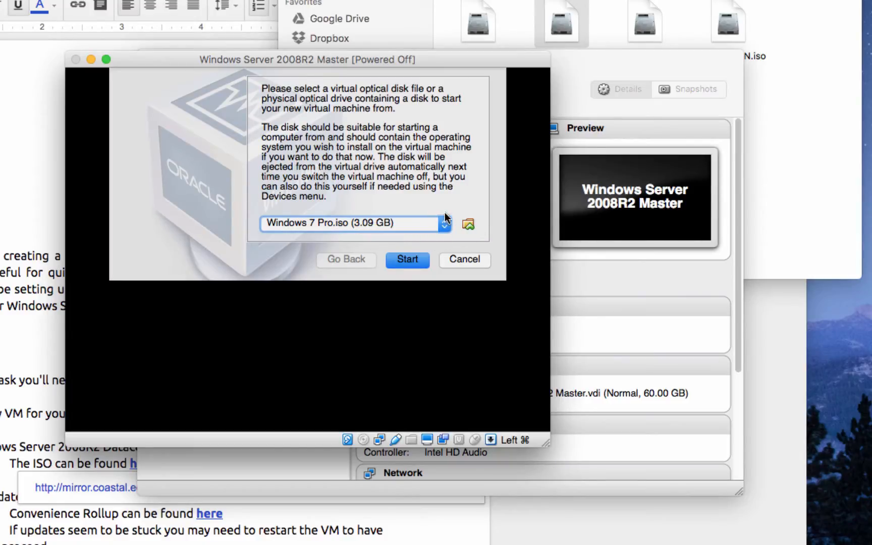
Boot the VM from Server 2008R2 SP1 Datacenter.iso in the isos > Microsoft folder.
left_click(470, 226)
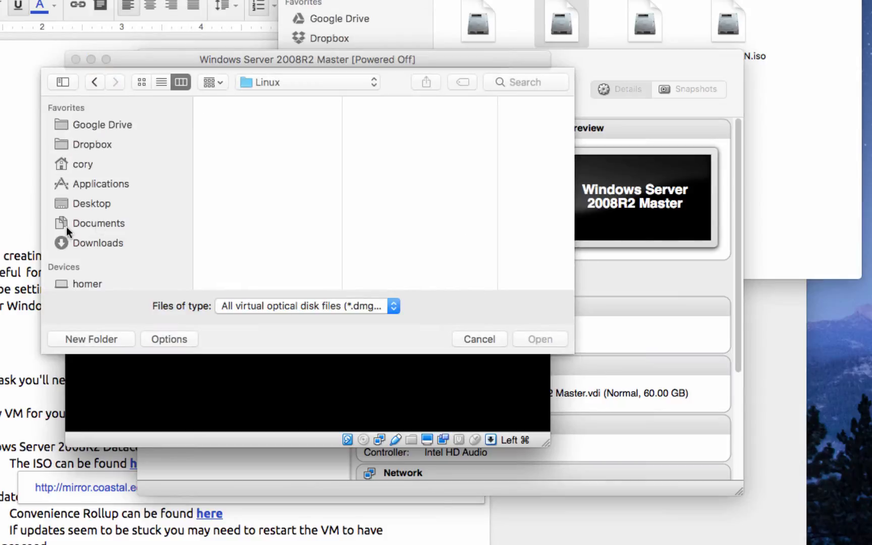
scroll(172, 156, "down", 5)
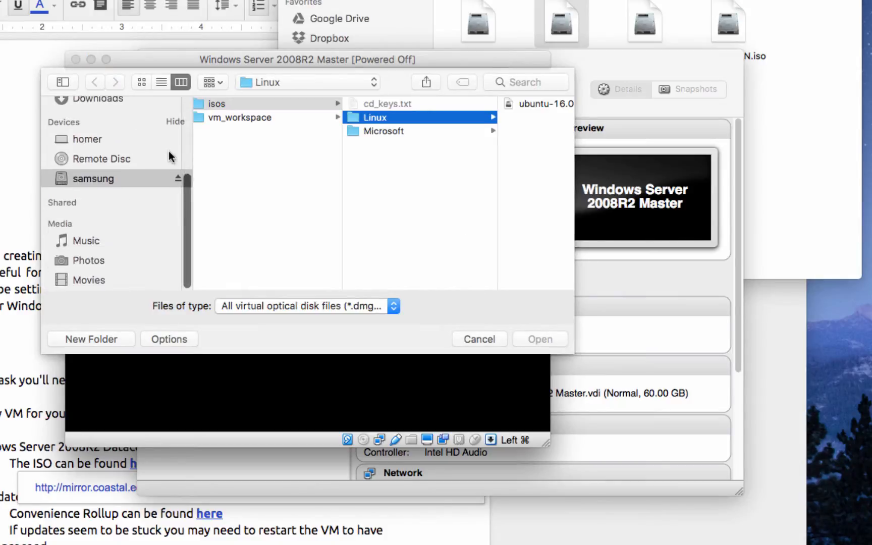
left_click(420, 132)
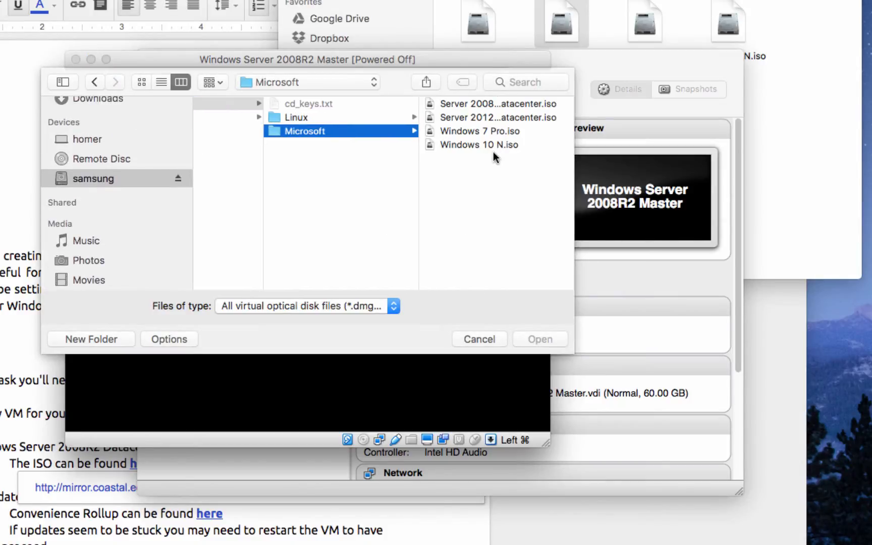
left_click(528, 103)
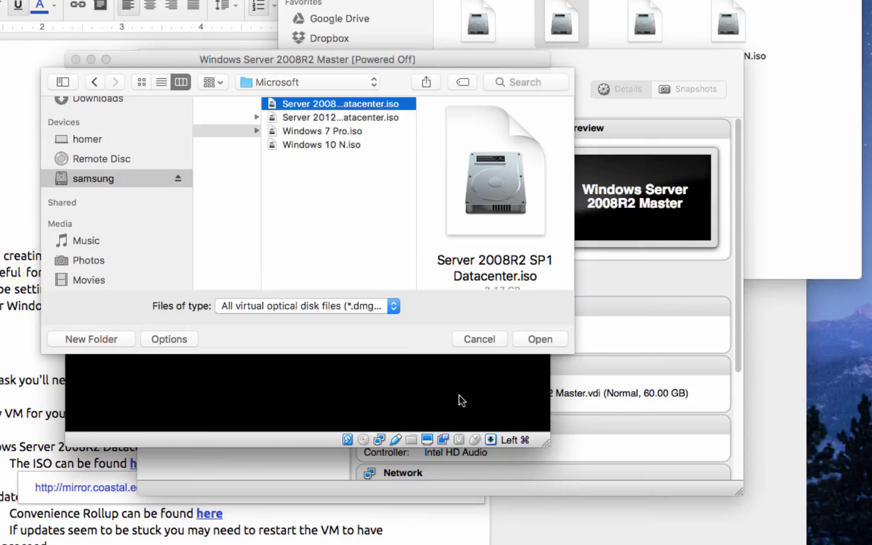
left_click(539, 338)
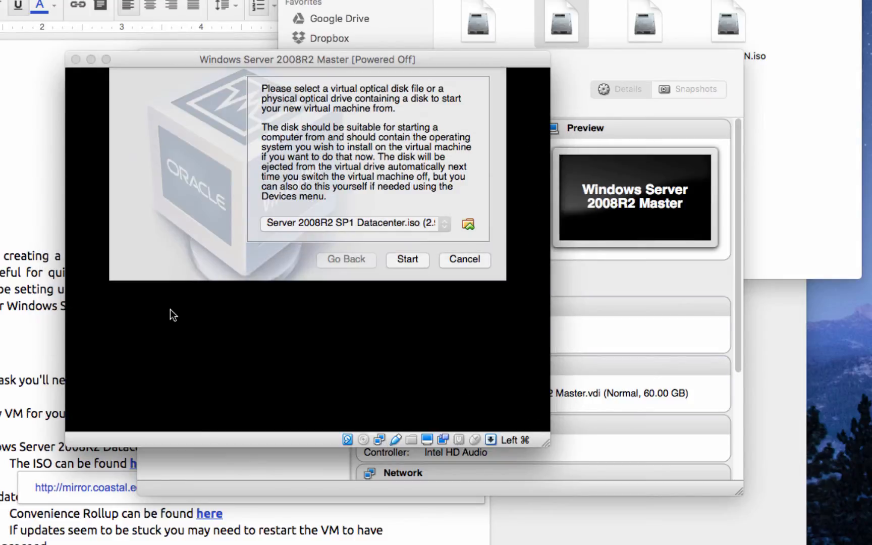
left_click(421, 259)
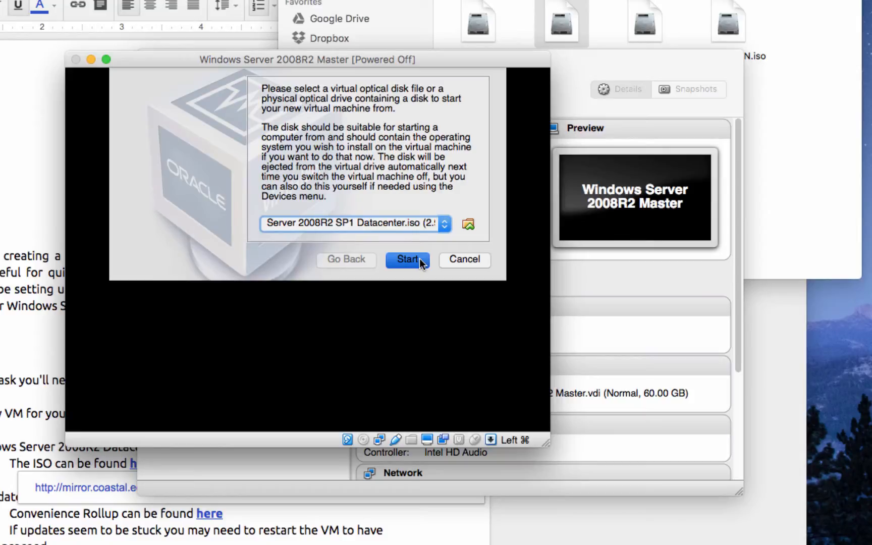
left_click(420, 258)
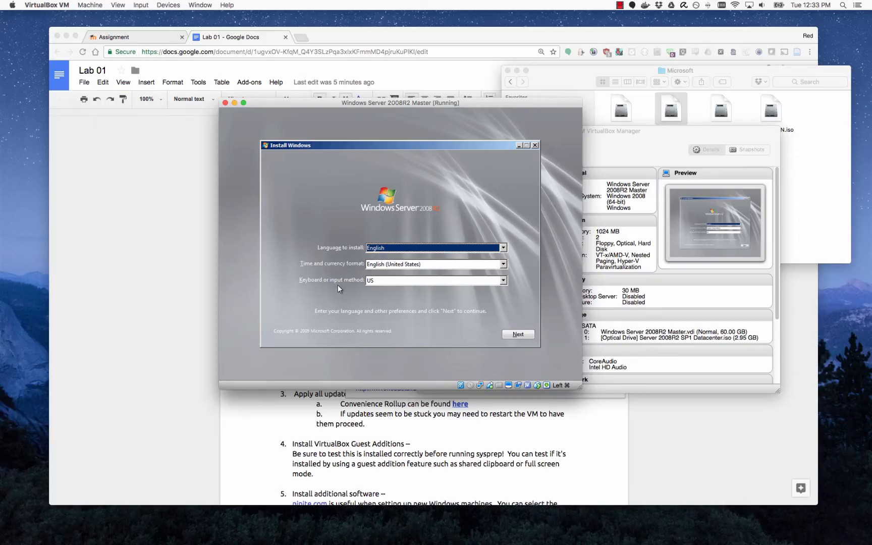
Start Windows Setup with default language, choose Datacenter (Full Installation) and accept the license.
left_click(520, 335)
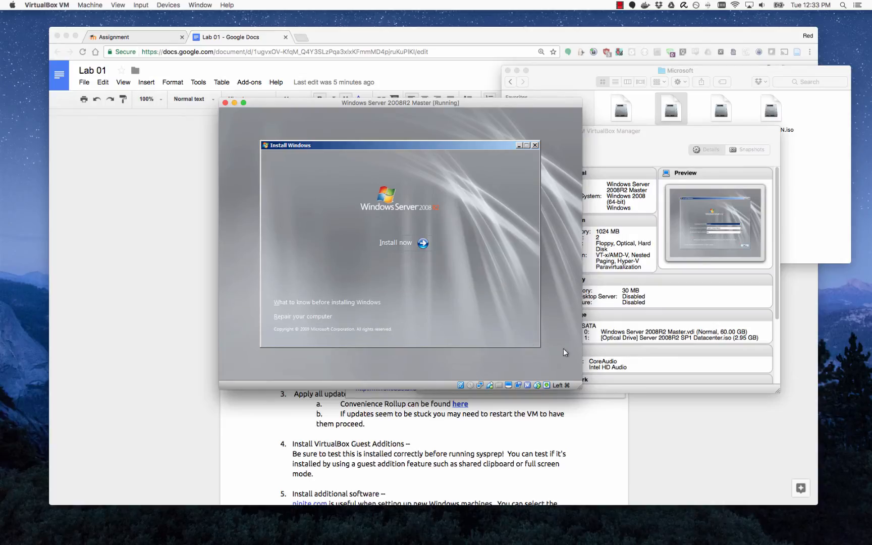
left_click(402, 244)
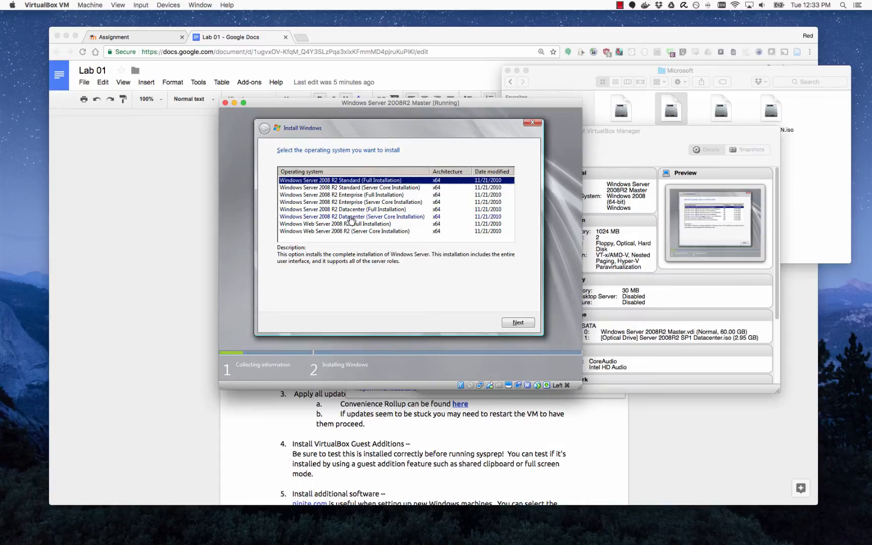
left_click(332, 211)
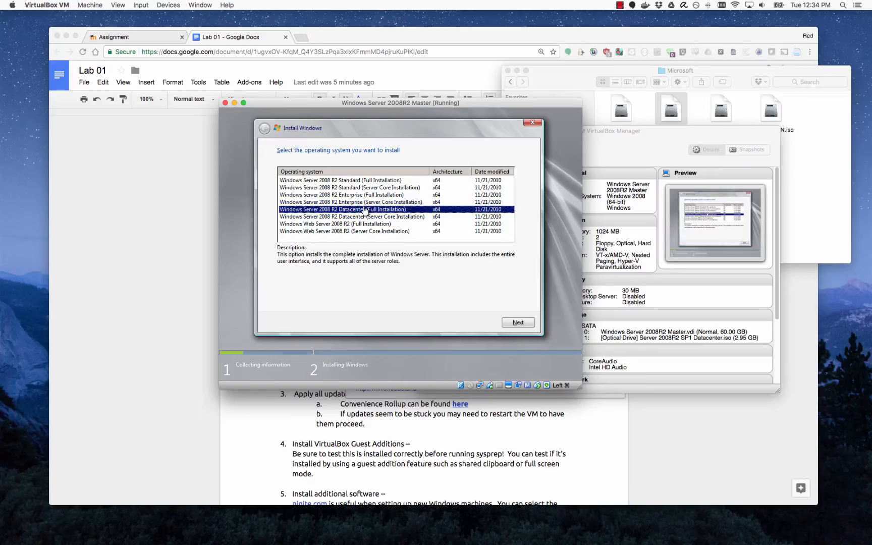
left_click(519, 323)
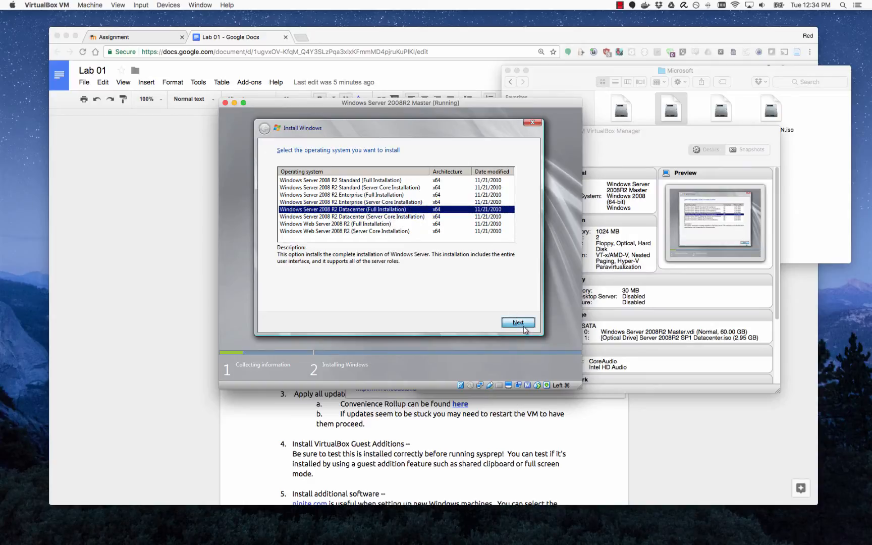
left_click(302, 301)
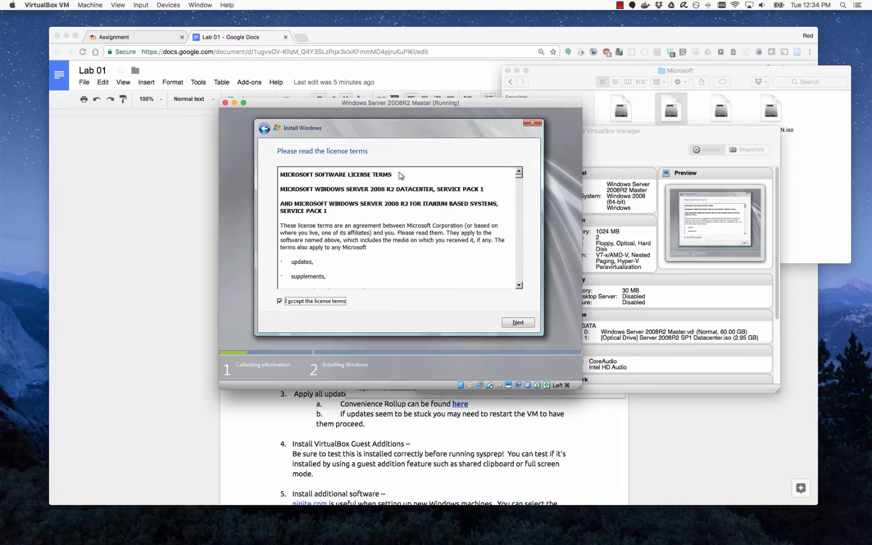
left_click(519, 324)
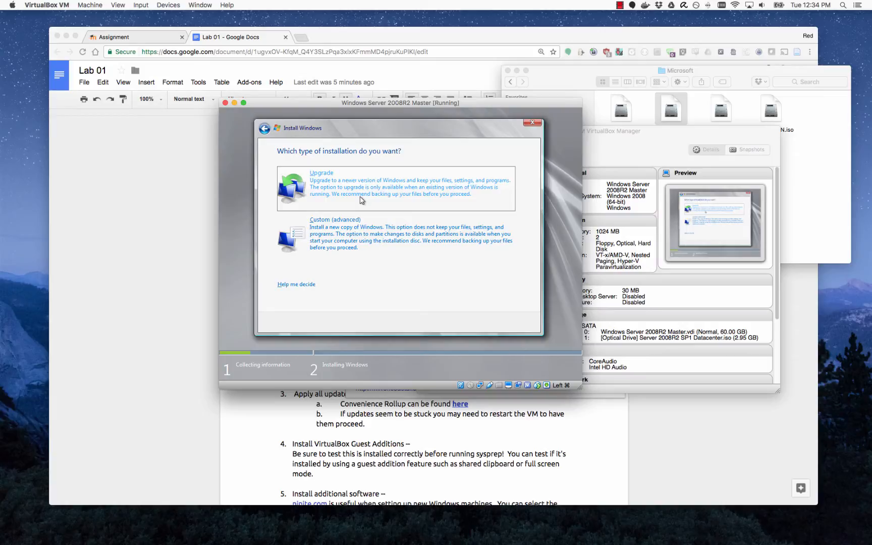
Run a Custom (advanced) install onto Disk 0 Unallocated Space.
left_click(386, 236)
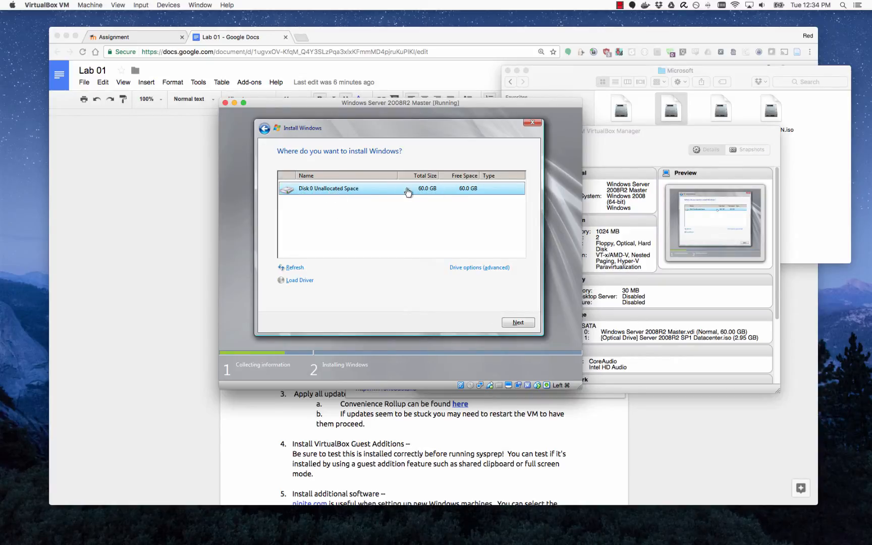
left_click(286, 207)
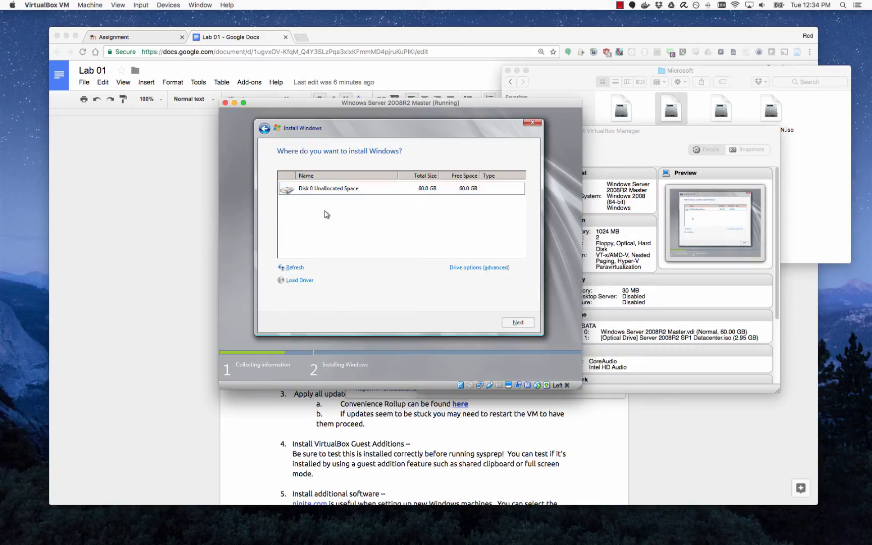
left_click(354, 191)
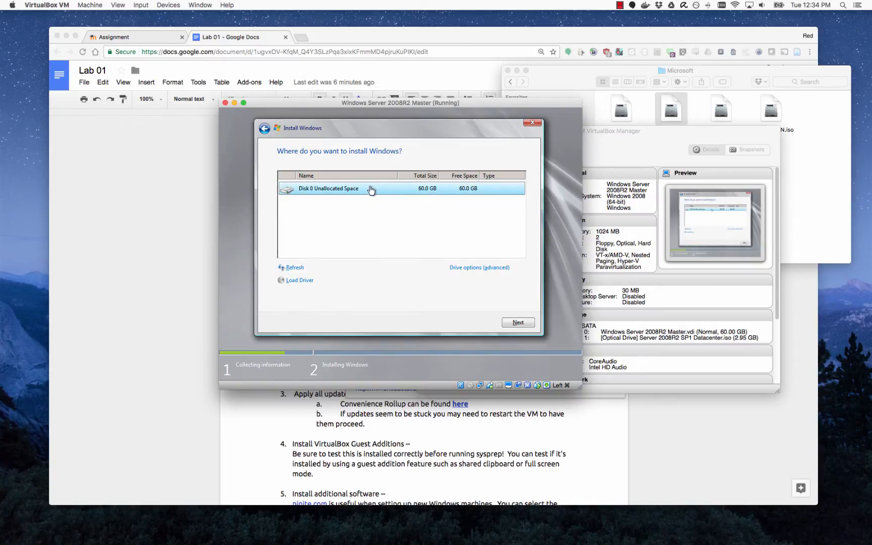
left_click(527, 323)
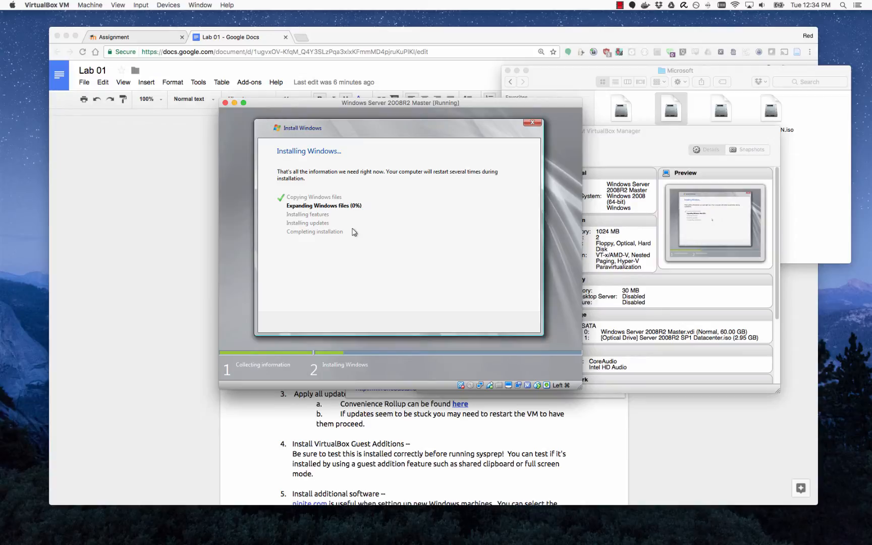
left_click(239, 218)
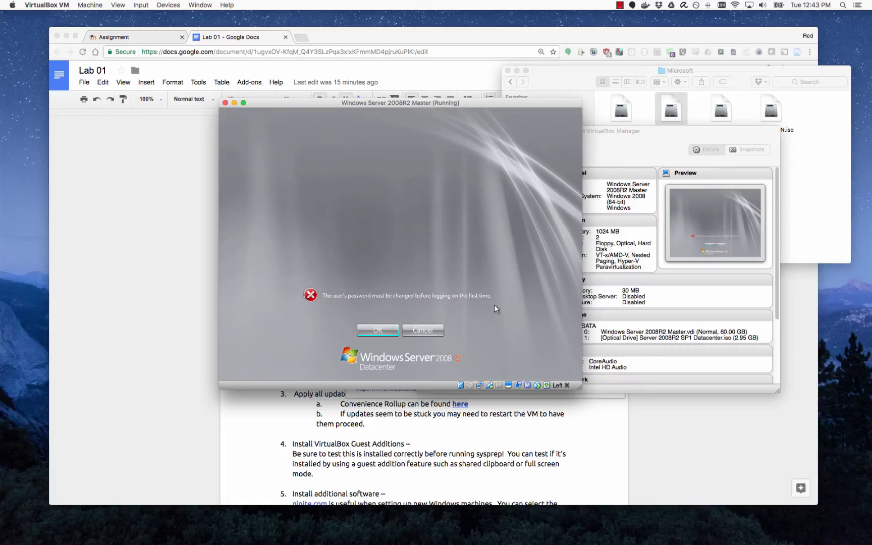
Enter and confirm a new Administrator password at first logon, then sign in.
left_click(383, 331)
left_click(392, 272)
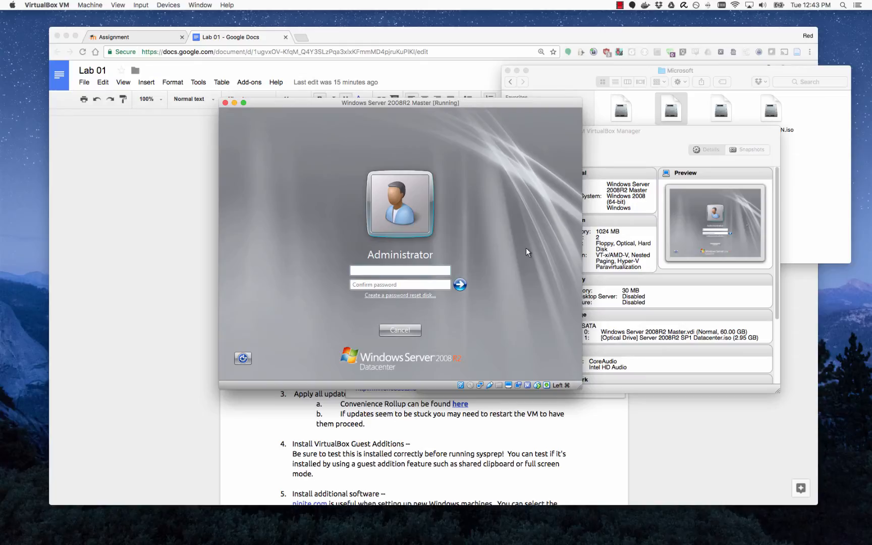
type("Passw0rdPassw0rd!")
left_click(460, 285)
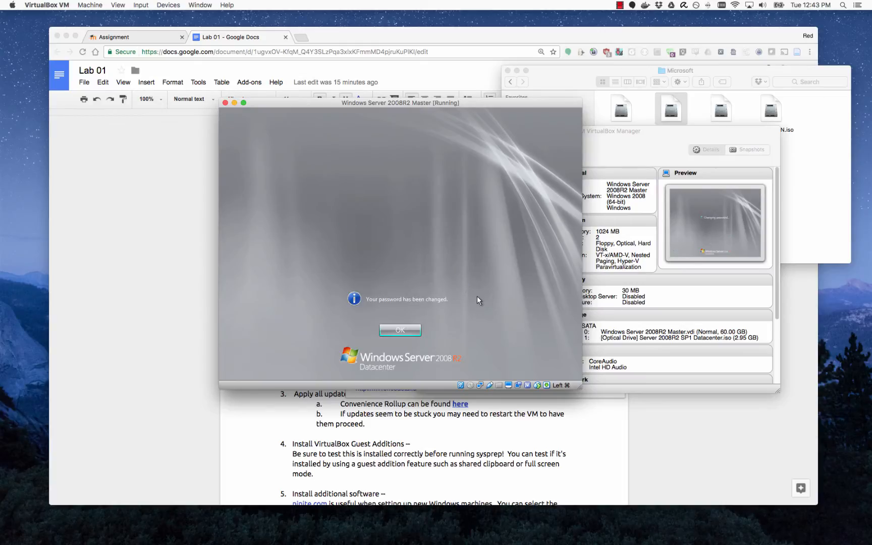
left_click(406, 331)
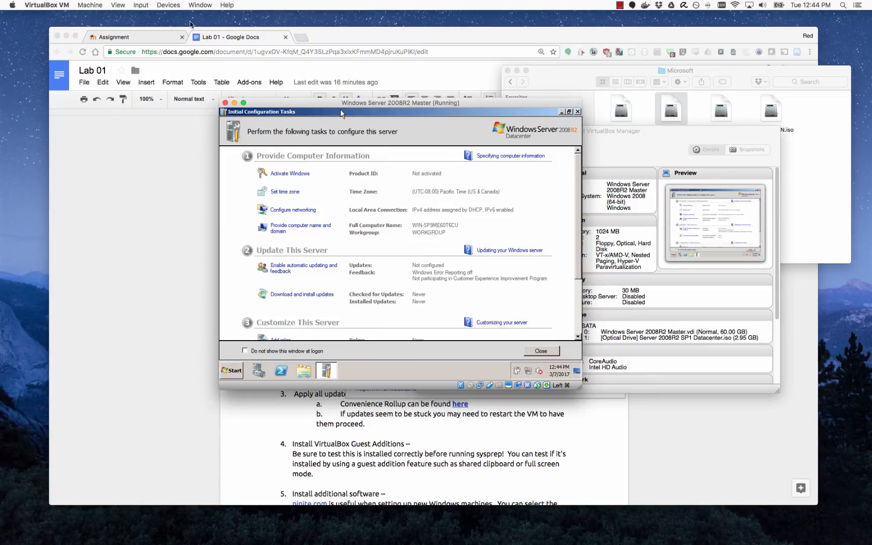
Insert the Guest Additions CD image and close the Initial Configuration Tasks window.
left_click(171, 5)
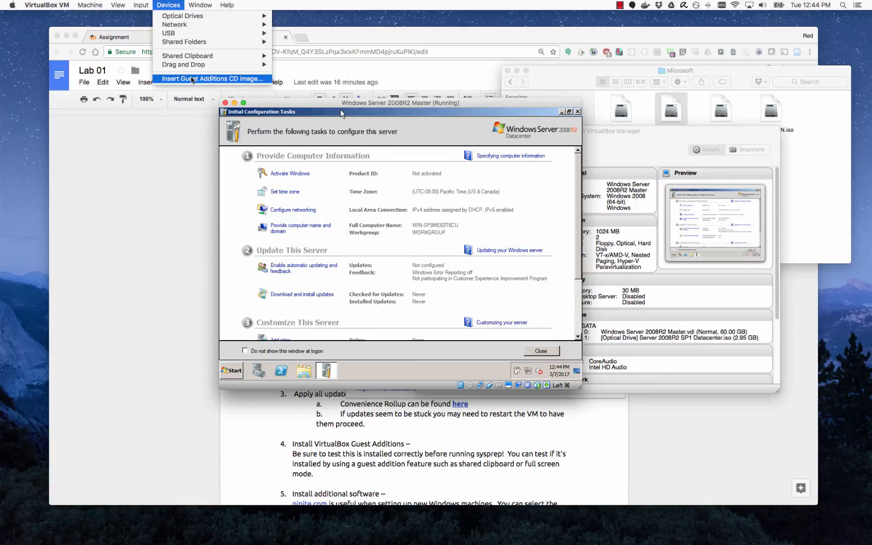
left_click(247, 80)
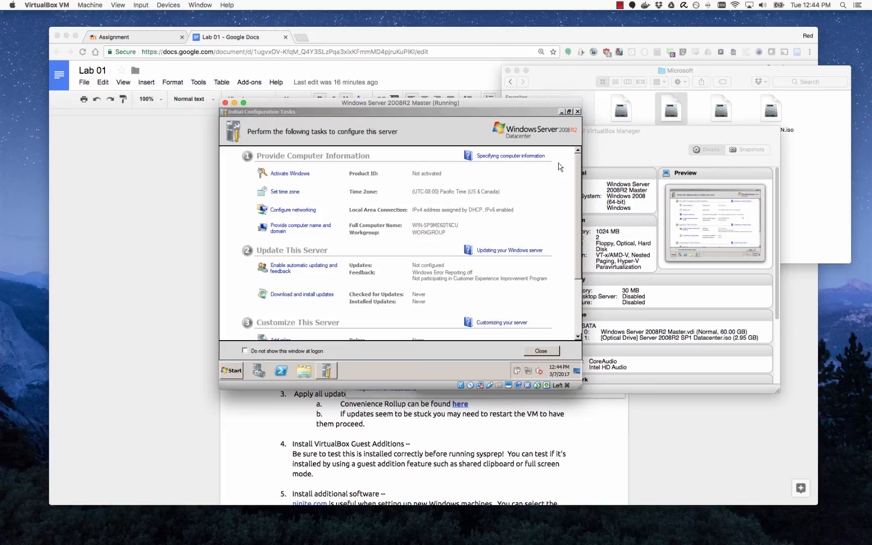
left_click(578, 111)
Open the Guest Additions CD drive from Computer and run VBoxWindowsAdditions.exe.
left_click(304, 371)
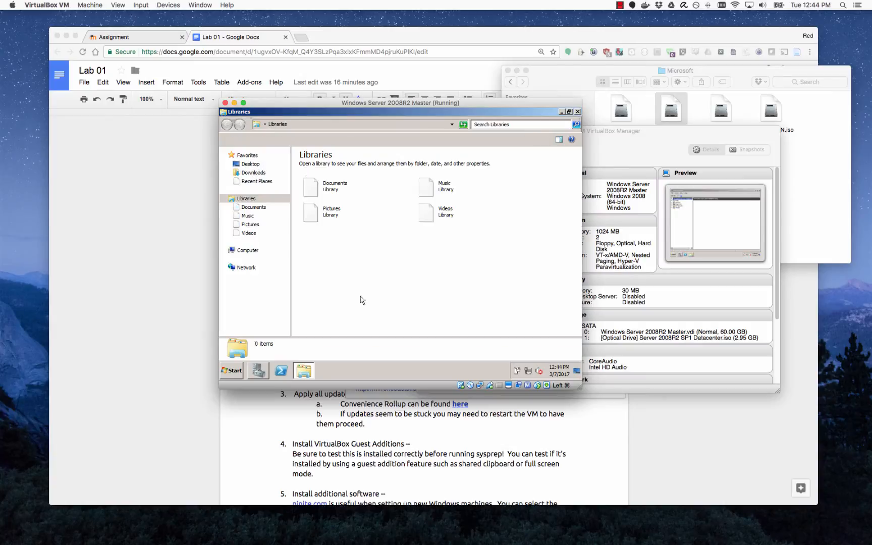
left_click(236, 251)
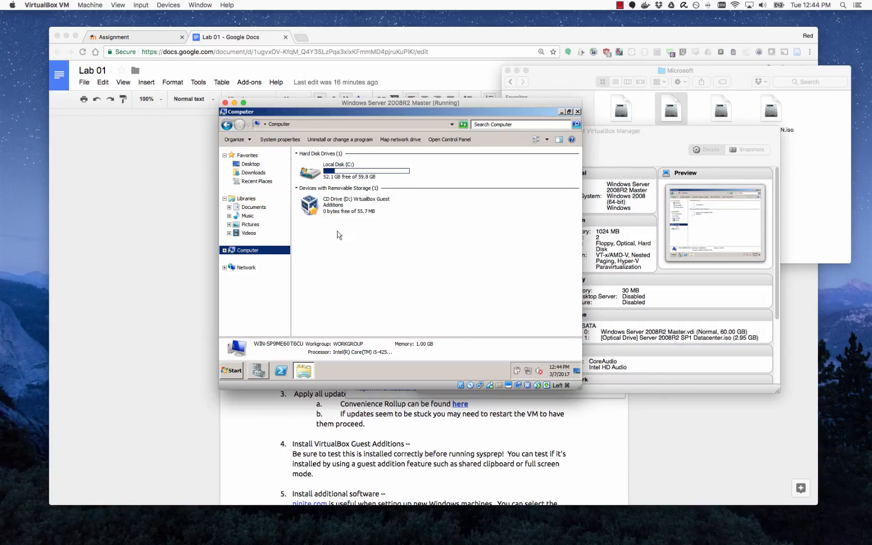
left_click(352, 253)
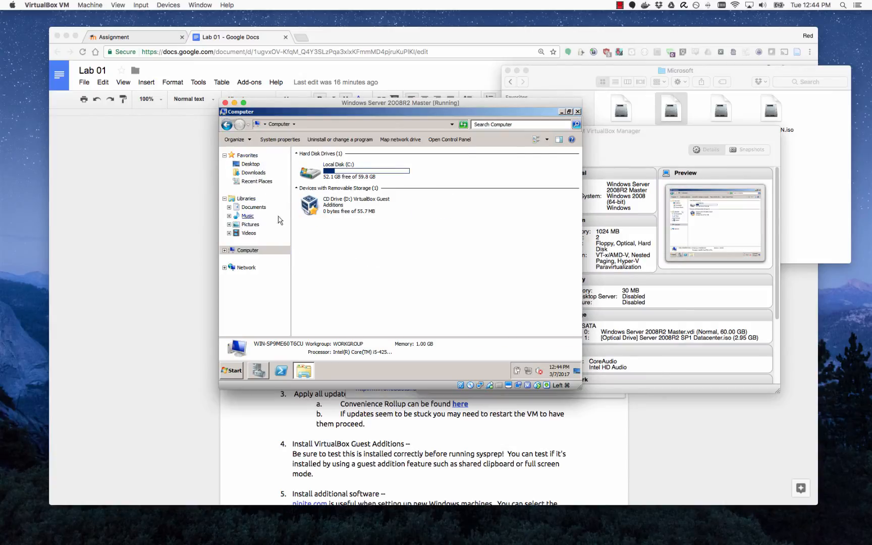
left_click(341, 207)
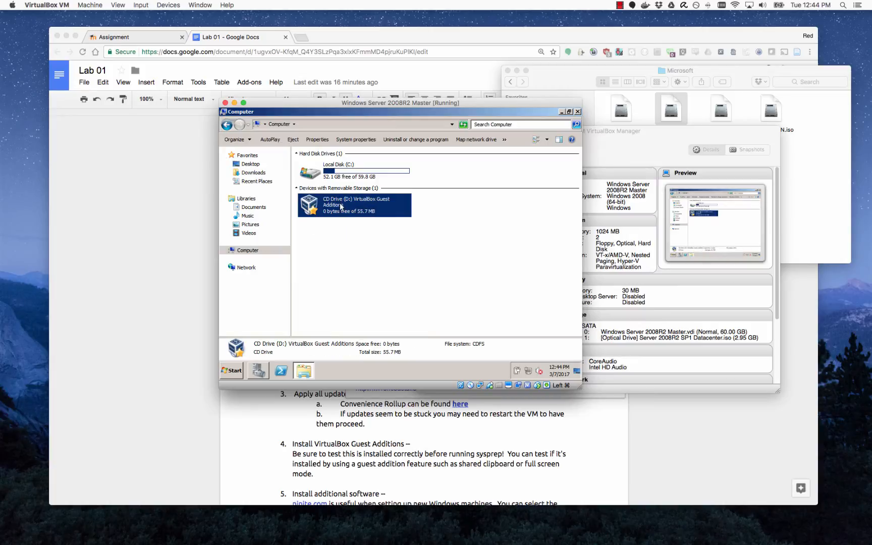
double_click(341, 207)
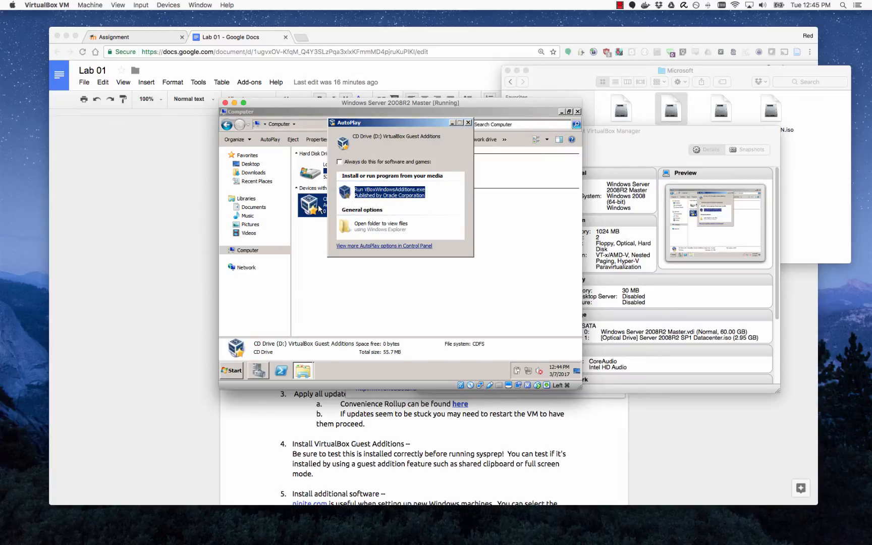
left_click(386, 193)
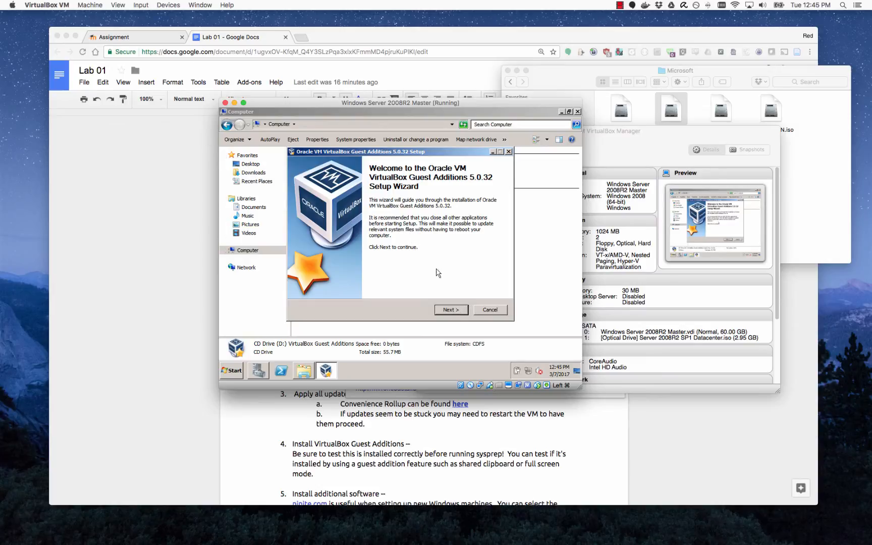
Run the Guest Additions setup with the default install location and components.
left_click(450, 310)
left_click(461, 314)
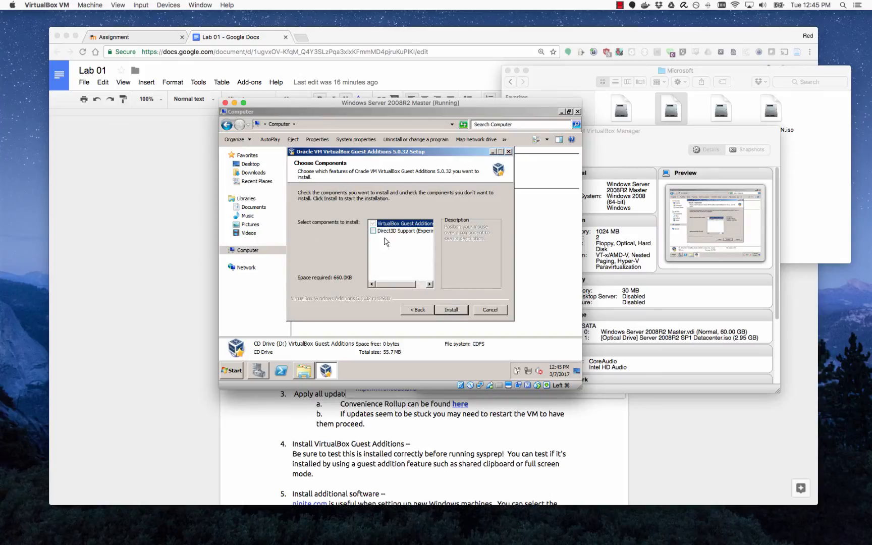
left_click(461, 312)
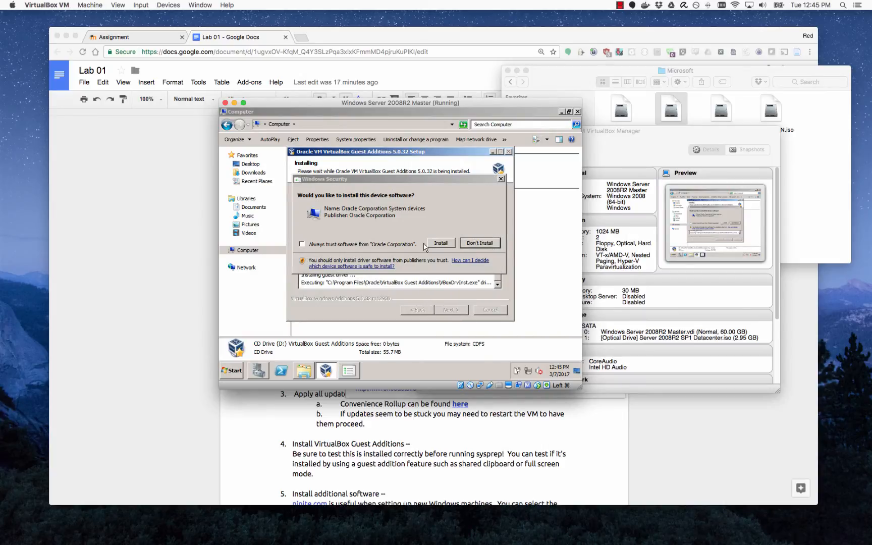
Approve the Oracle system and display adapter drivers, then finish setup with Reboot now.
left_click(438, 221)
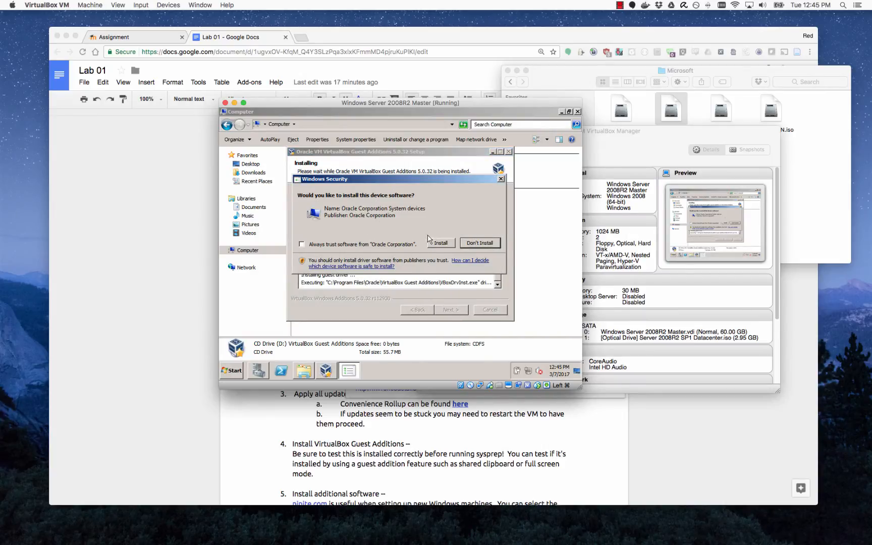
left_click(443, 244)
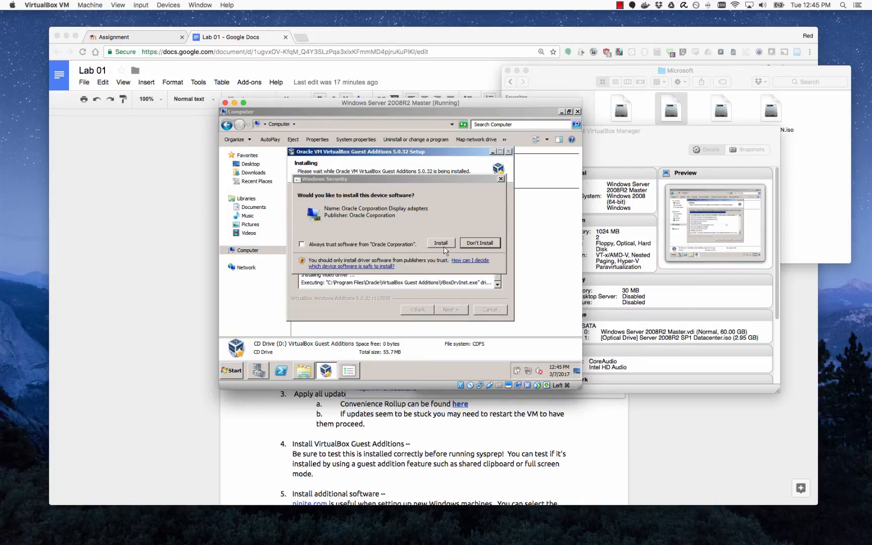
left_click(442, 235)
left_click(429, 243)
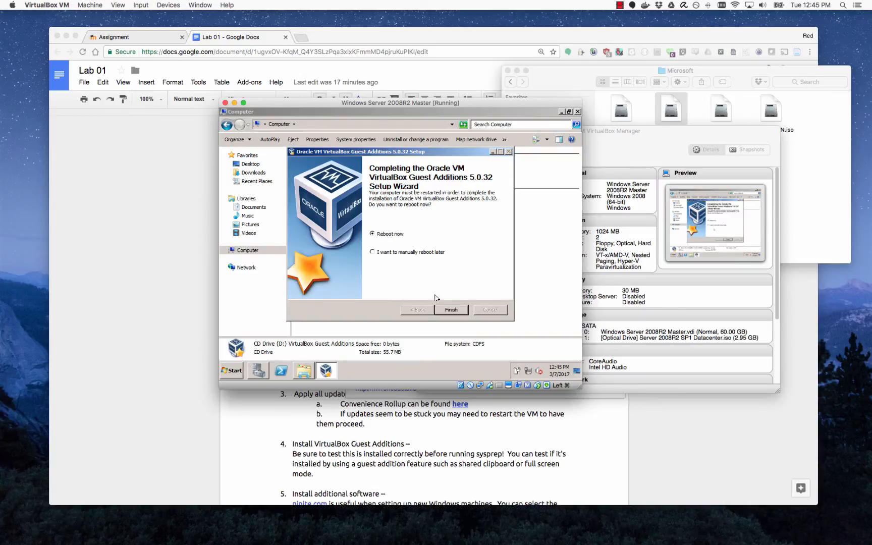
left_click(459, 310)
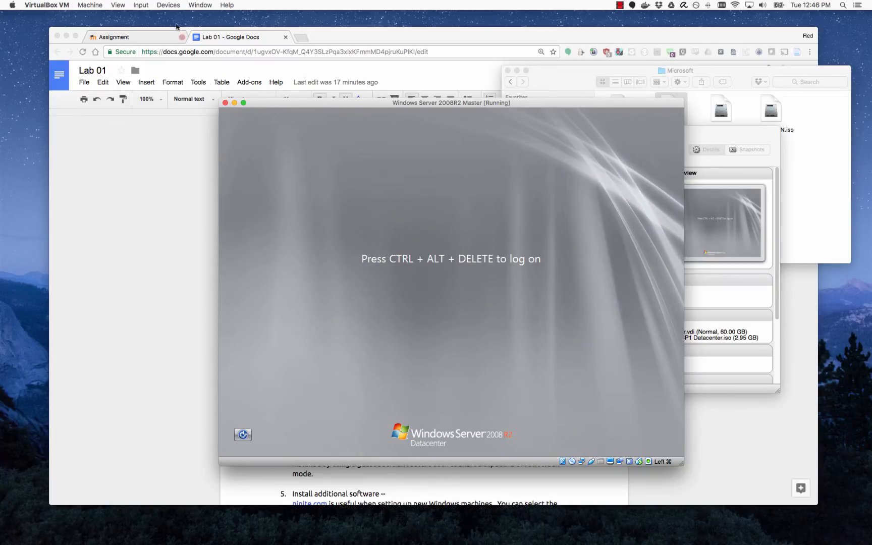
Send Ctrl-Alt-Del to the guest and log on as Administrator with the account password.
left_click(137, 5)
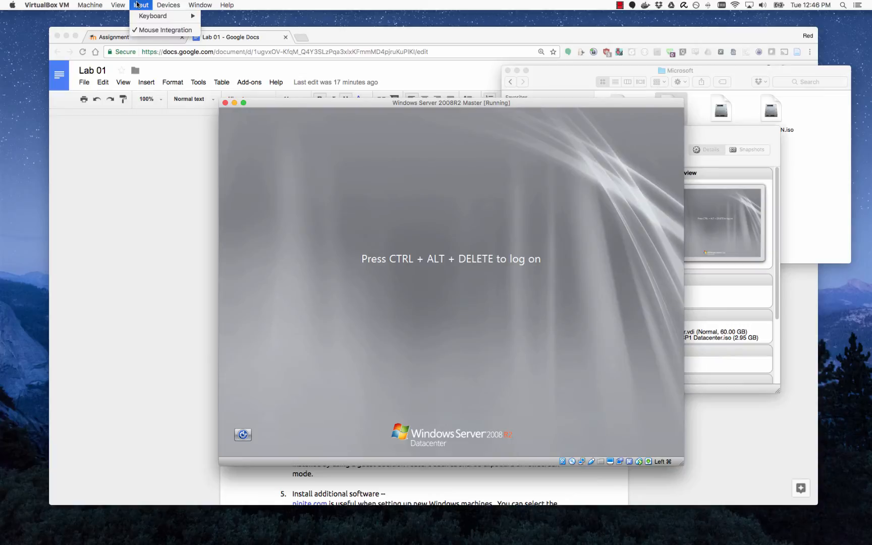
mouse_move(146, 15)
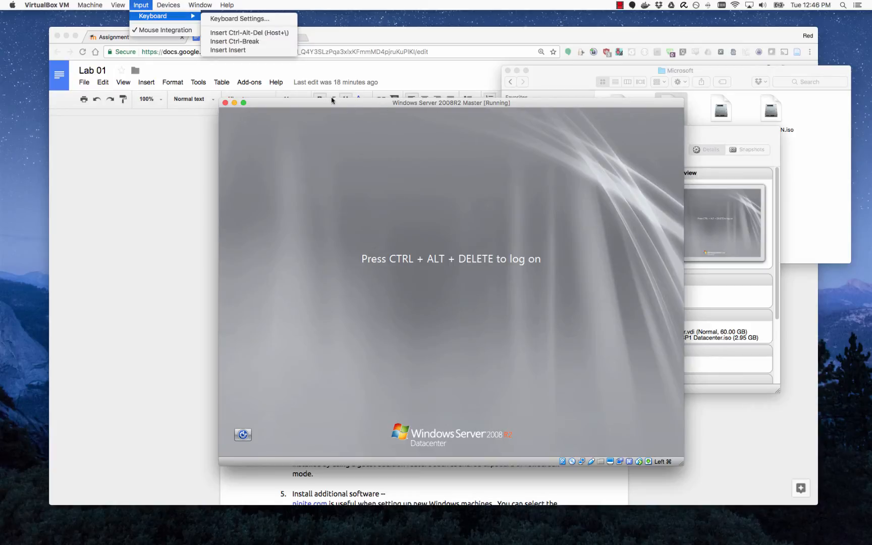
left_click(262, 33)
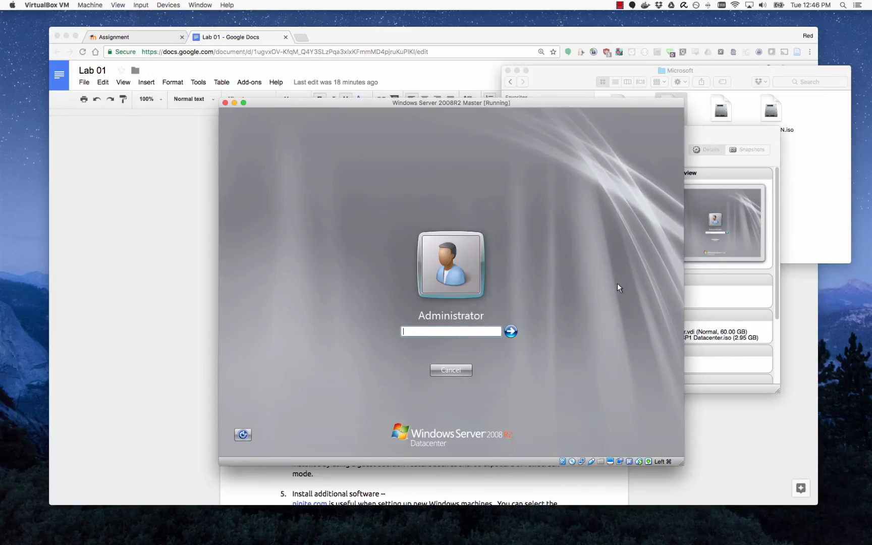
type("••••••••••")
key("Return")
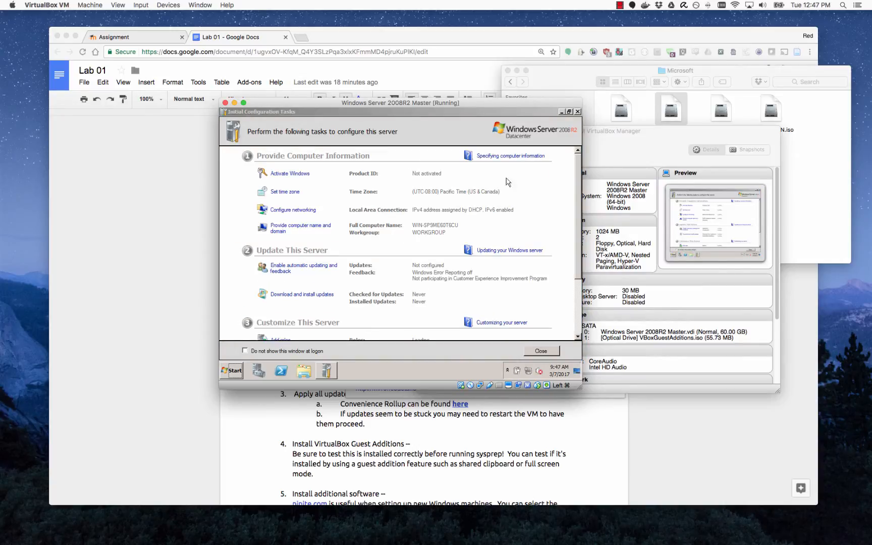
Close Initial Configuration Tasks and switch the VirtualBox window to Full-screen Mode.
left_click(577, 112)
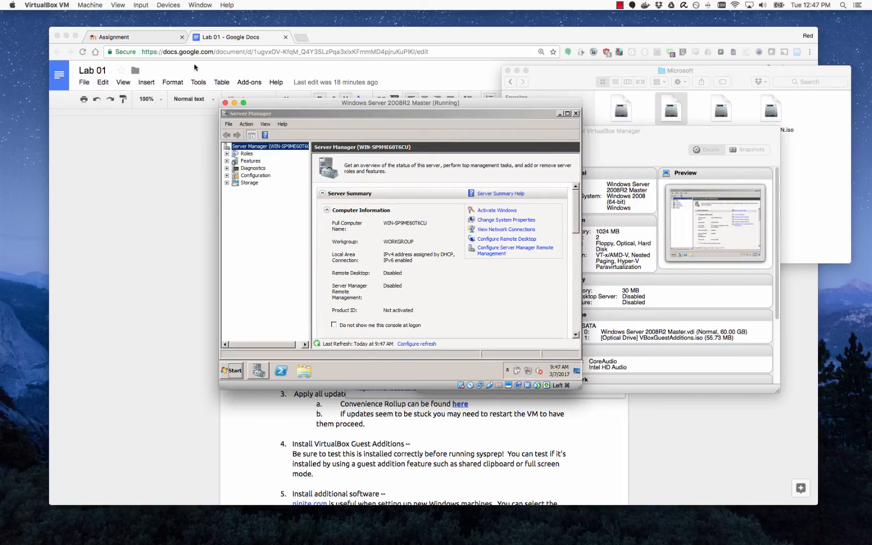
left_click(169, 6)
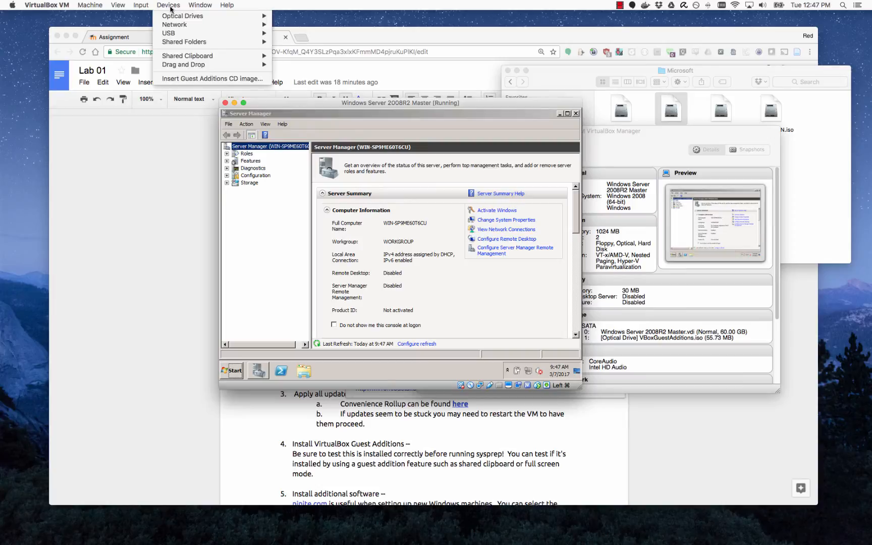
mouse_move(116, 6)
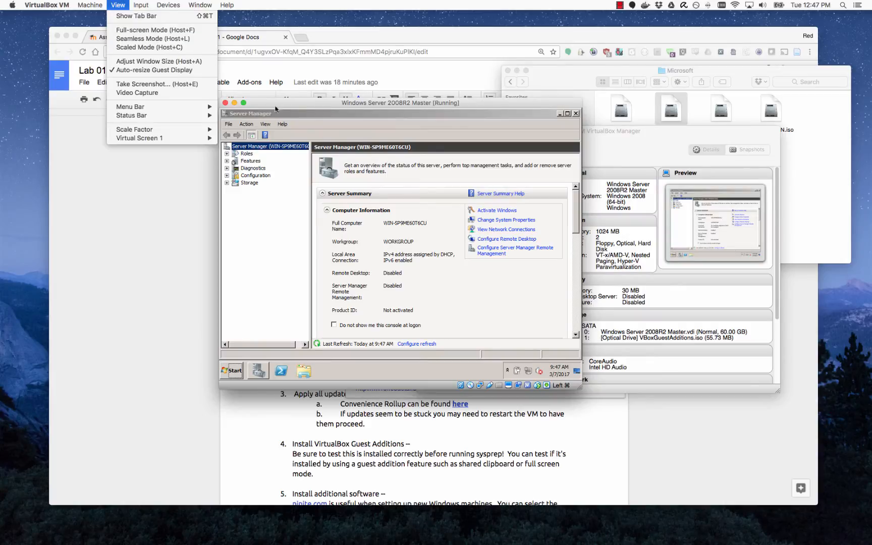
left_click(189, 31)
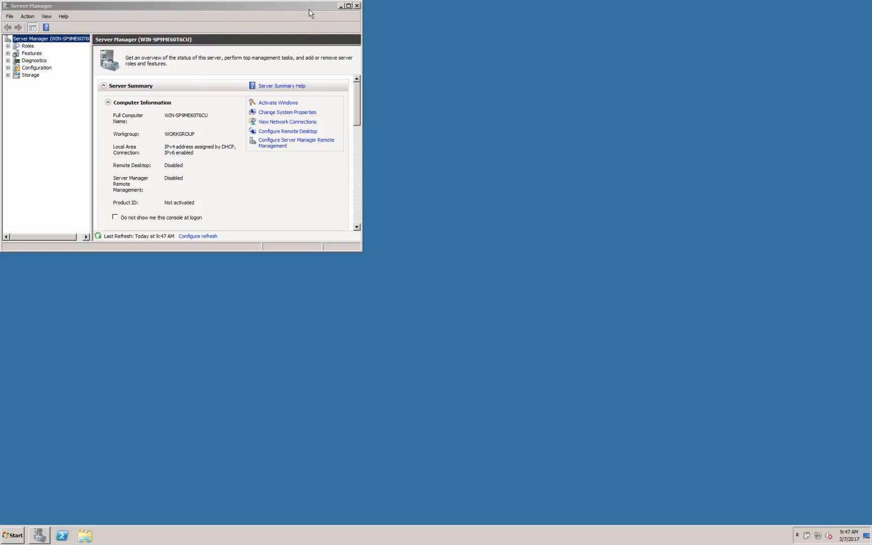
Set the VM's Shared Clipboard to Bidirectional.
left_click_drag(313, 6, 593, 133)
mouse_move(360, 4)
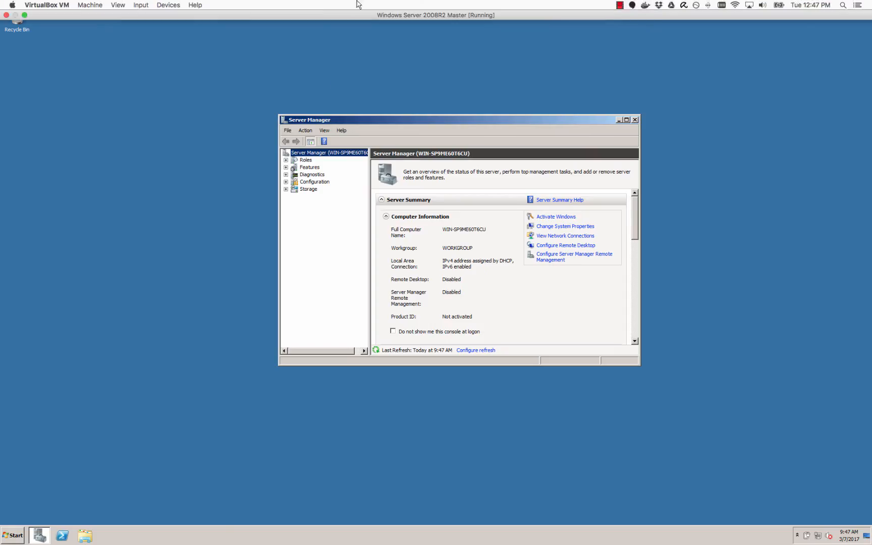
left_click(168, 4)
mouse_move(194, 56)
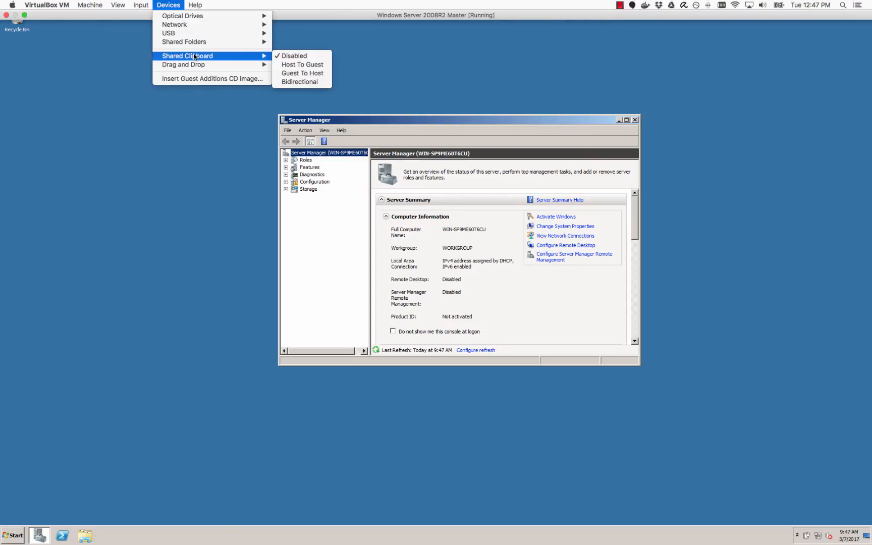
left_click(323, 82)
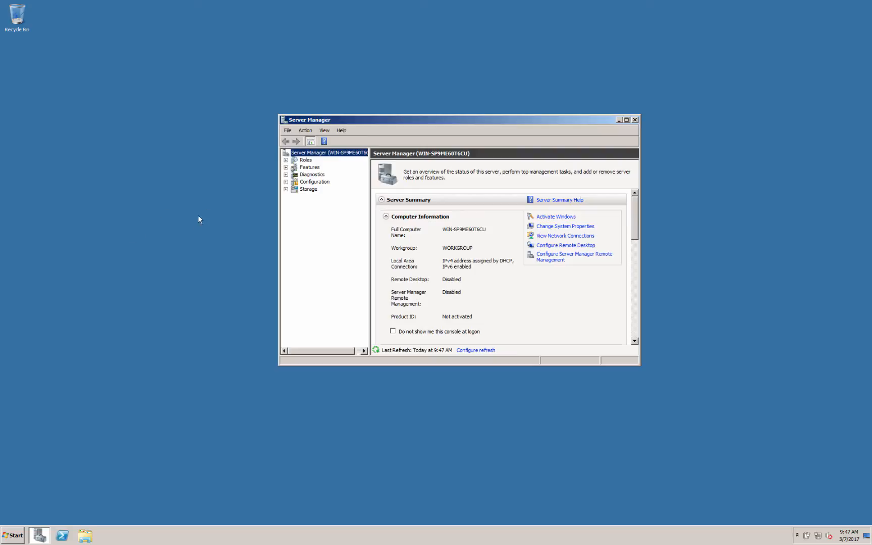
Launch Notepad in the guest, type 'test' and select it, then switch to the Mac desktop.
left_click(187, 311)
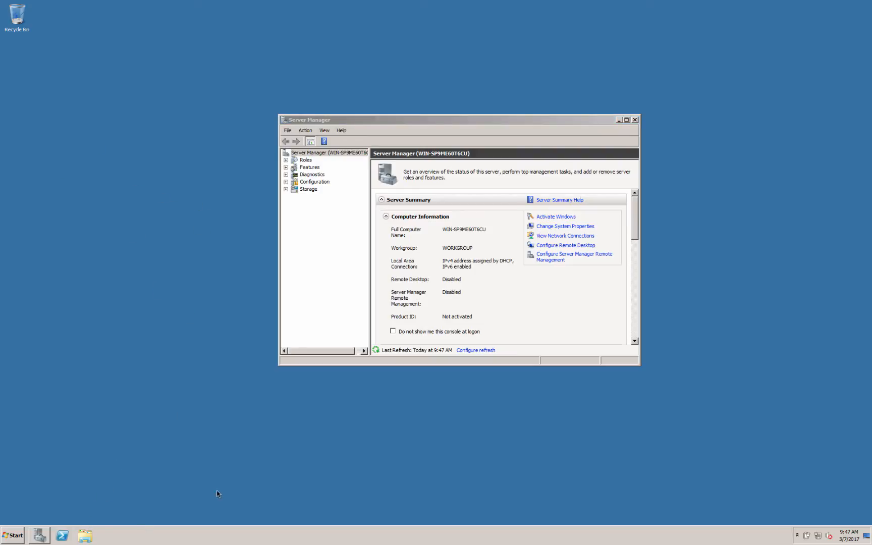
key("super")
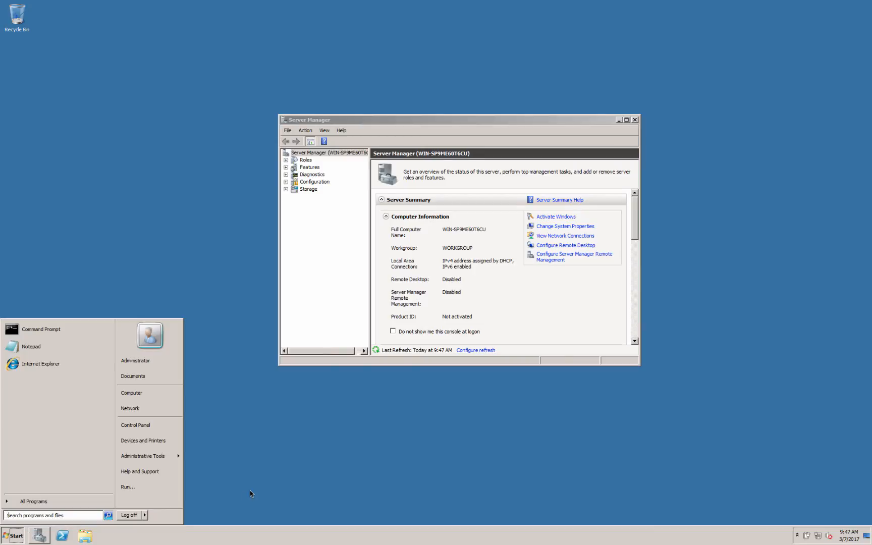
type("notepad")
key("Return")
type("test")
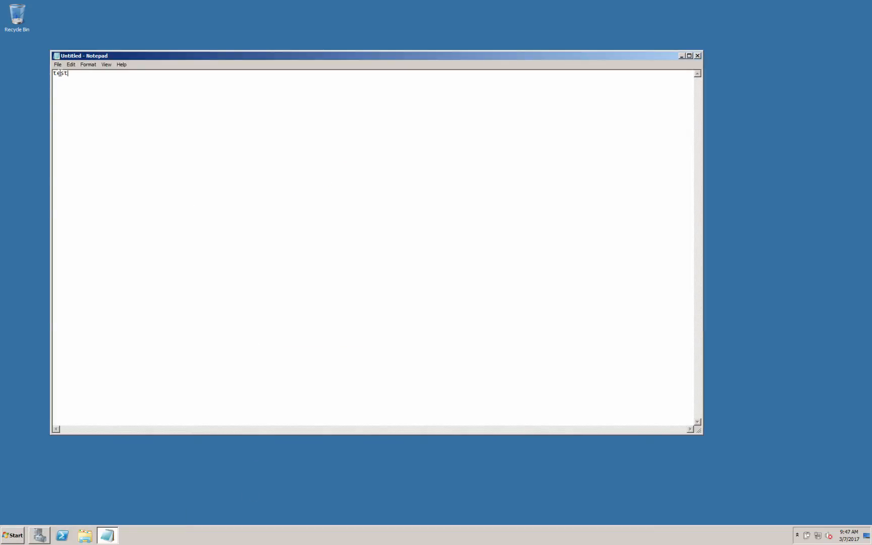
key("ctrl+a")
left_click(195, 234)
key("ctrl+Left")
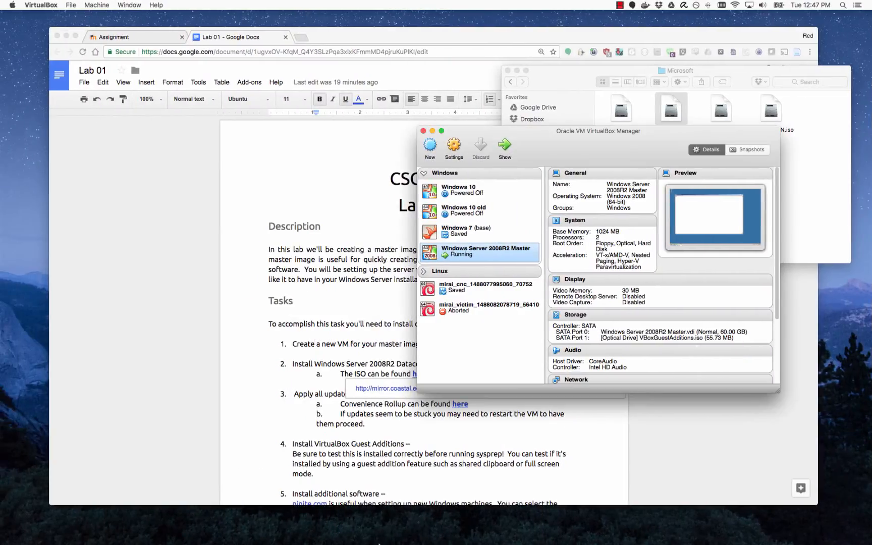
Open a new Sublime Text window, enter 'test', move it aside, and bring back the Lab 01 doc.
mouse_move(389, 542)
right_click(424, 528)
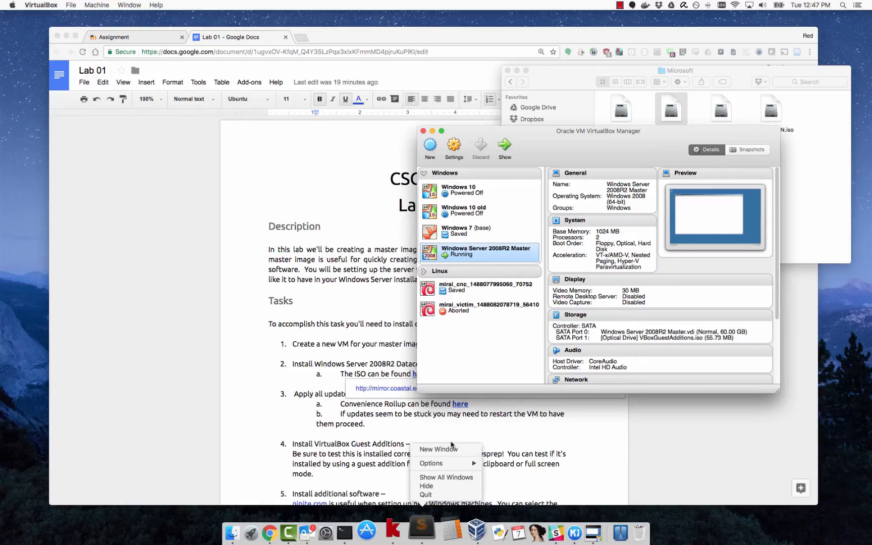
left_click(447, 449)
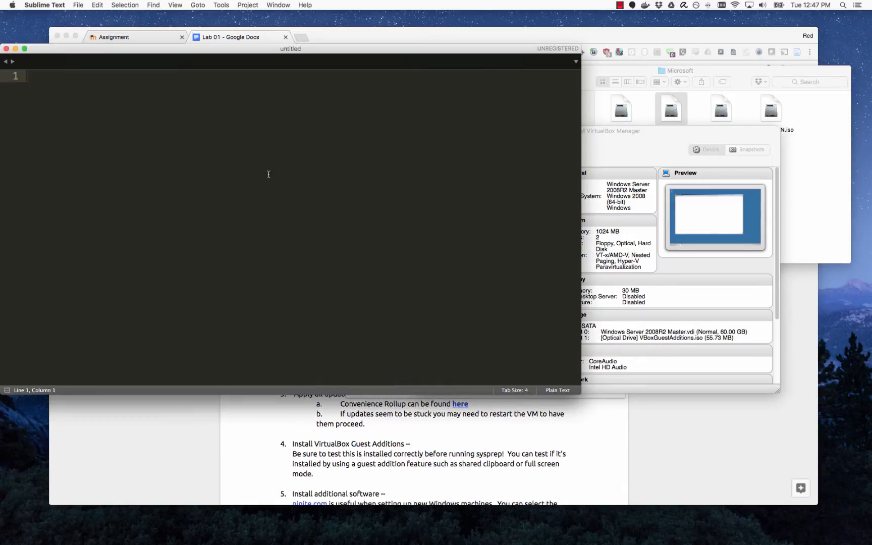
type("test")
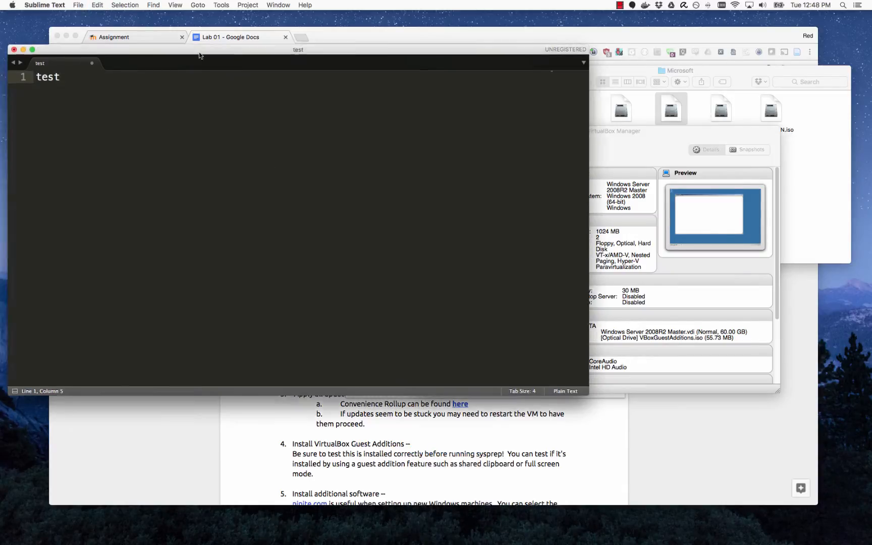
left_click_drag(161, 49, 320, 65)
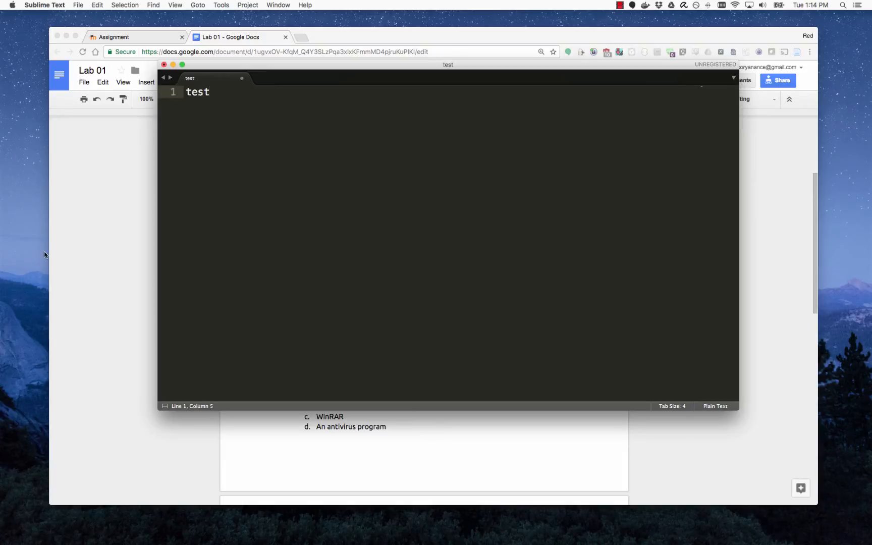
left_click(113, 196)
Follow item 3a's 'here' link to the Windows Server 2008 R2 SP1 convenience rollup article.
left_click(557, 263)
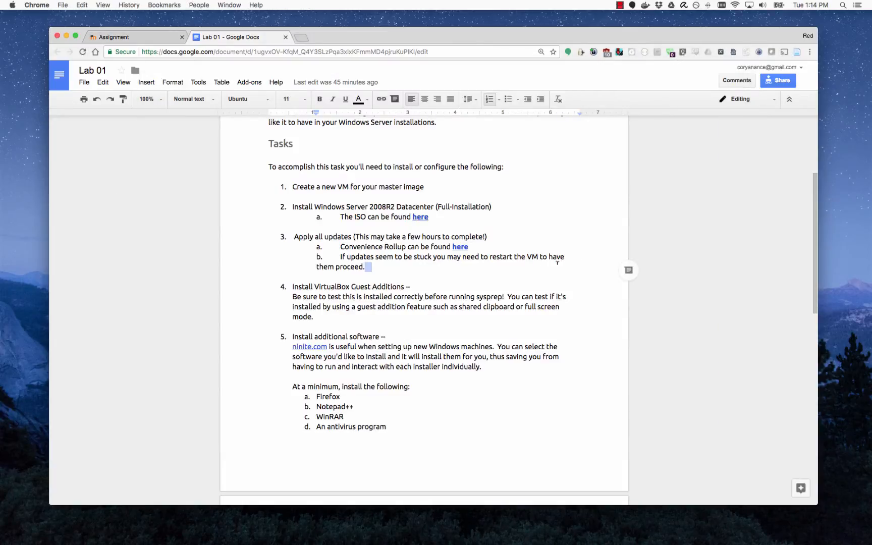
left_click(529, 234)
left_click(371, 247)
left_click(463, 246)
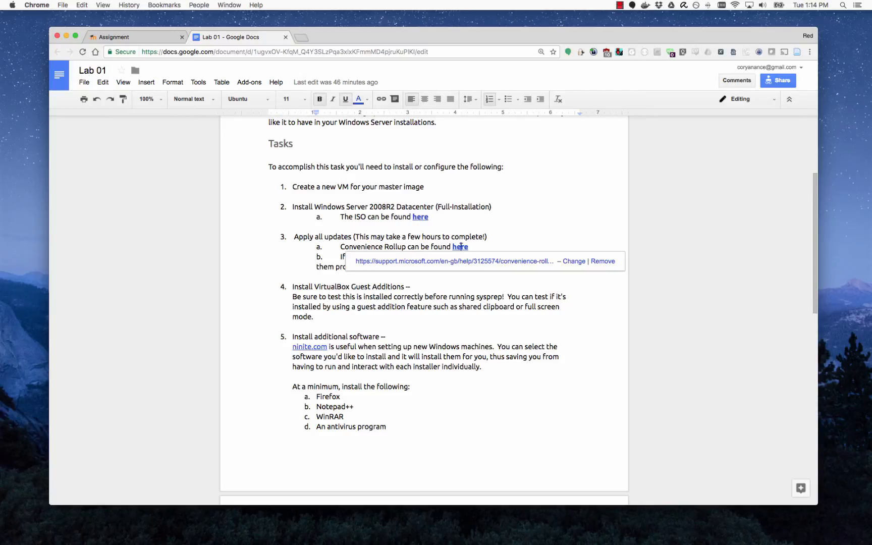
left_click(449, 263)
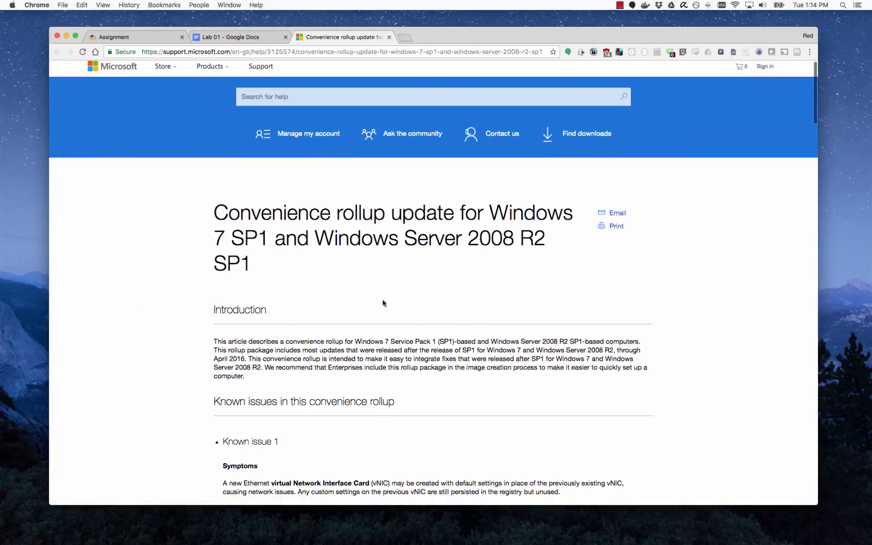
Find the Prerequisites section and open the April 2015 servicing stack update link in a new tab.
scroll(313, 285, "down", 3)
scroll(324, 277, "down", 5)
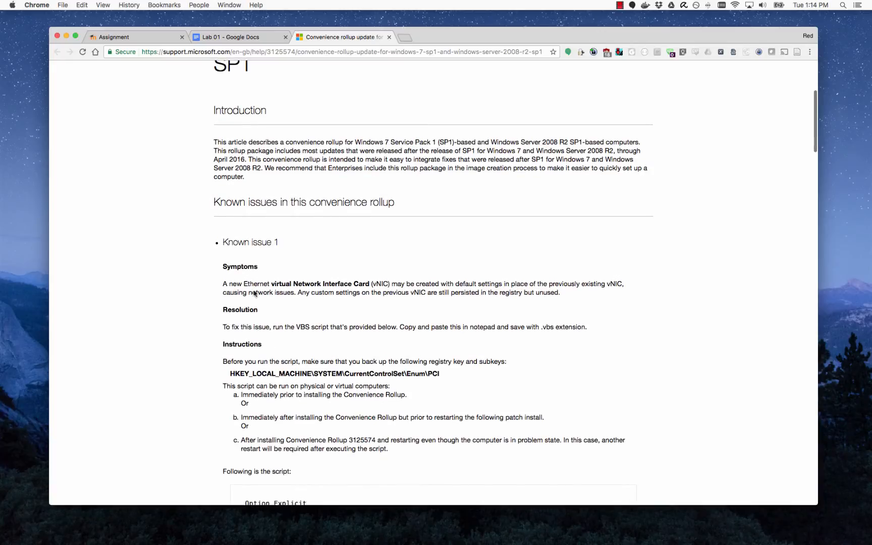
scroll(229, 305, "down", 20)
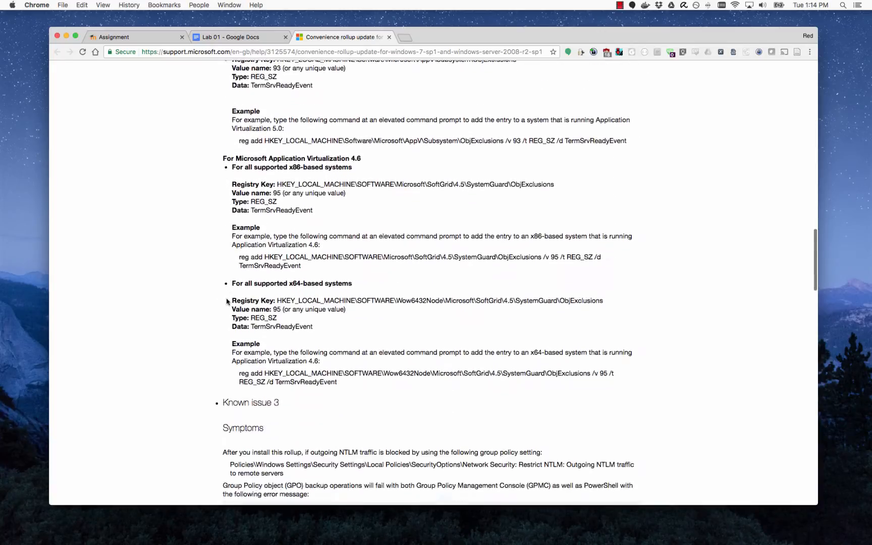
scroll(228, 301, "down", 20)
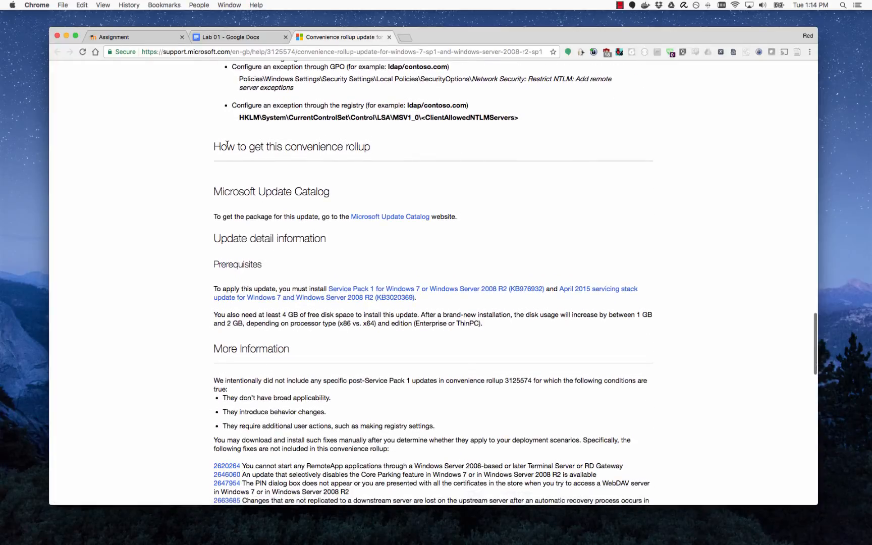
left_click_drag(227, 145, 394, 148)
left_click(391, 148)
scroll(244, 240, "up", 1)
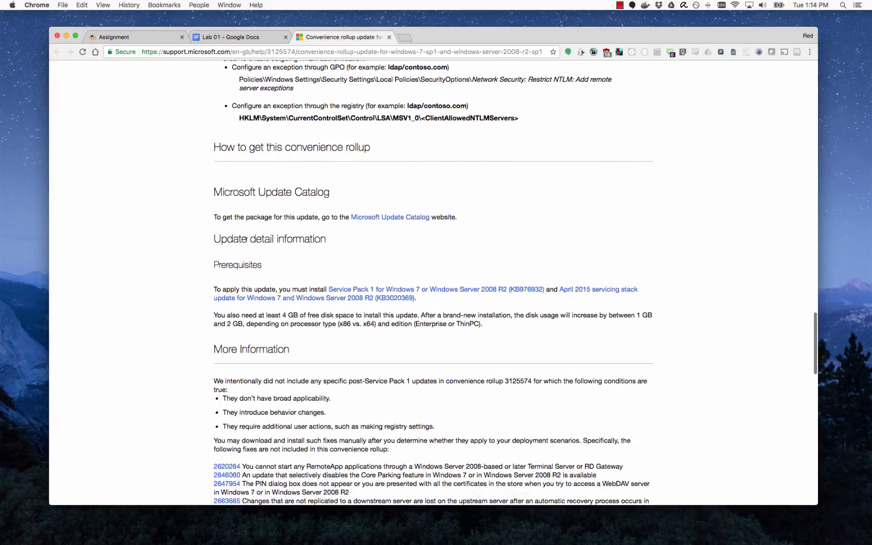
double_click(244, 270)
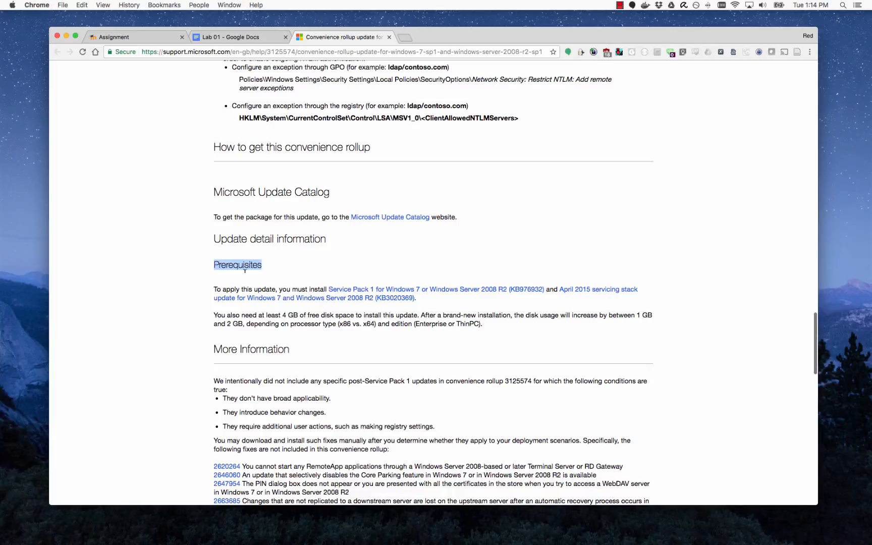
left_click(313, 266)
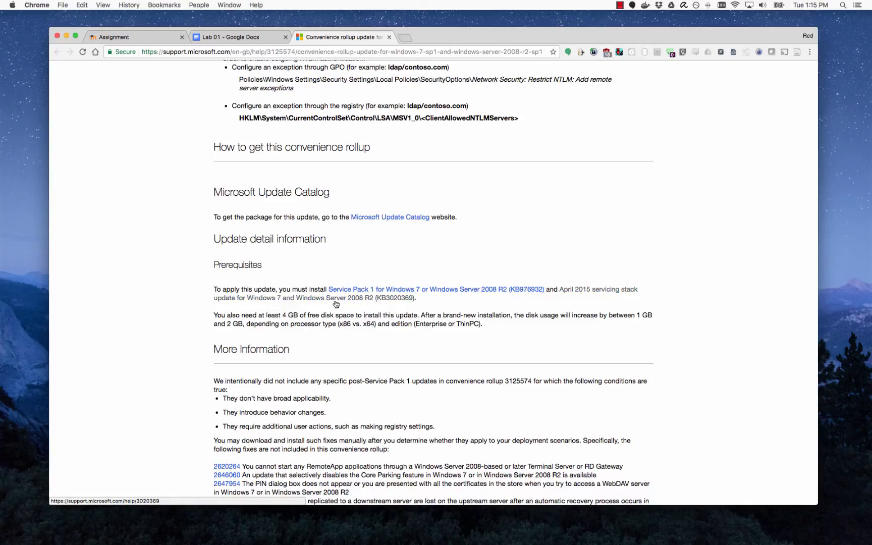
right_click(362, 300)
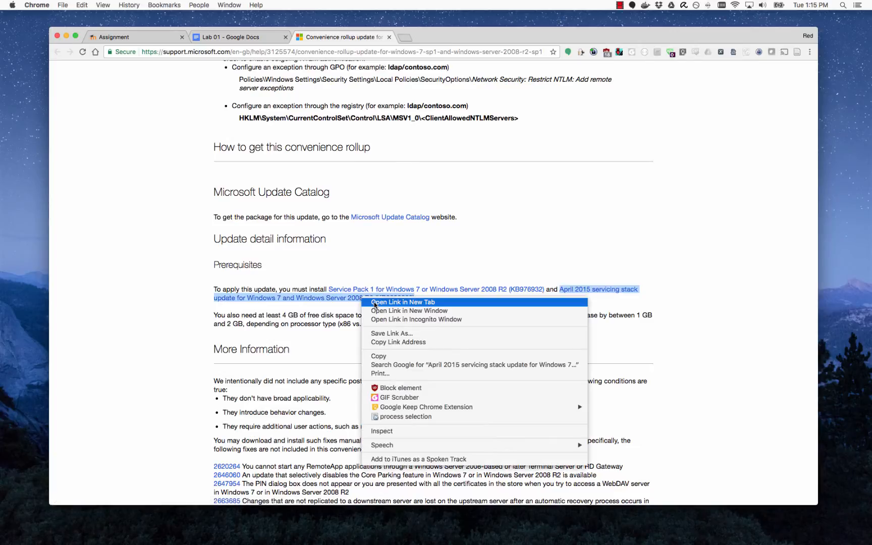
left_click(375, 303)
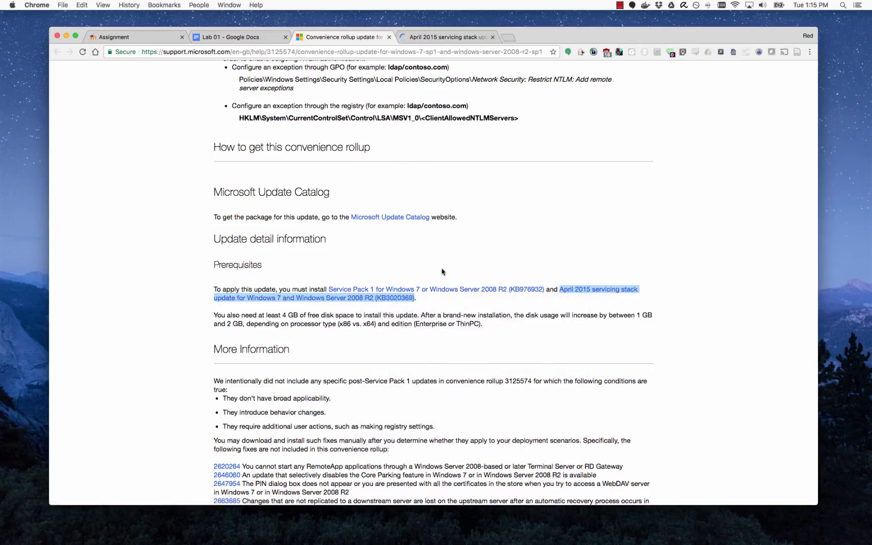
Check the guest's System properties for 64-bit Server 2008 R2 SP1, then return to the April 2015 tab.
key("ctrl+Right")
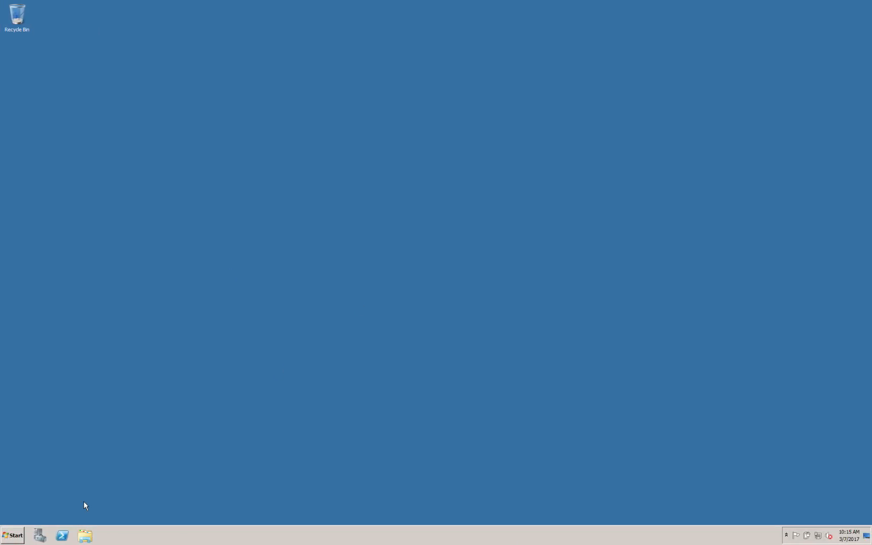
left_click(15, 536)
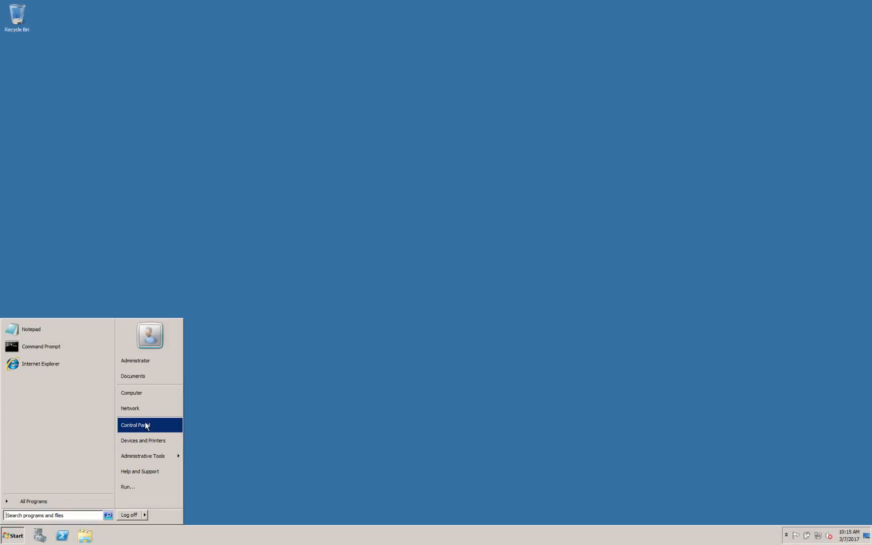
left_click(155, 393)
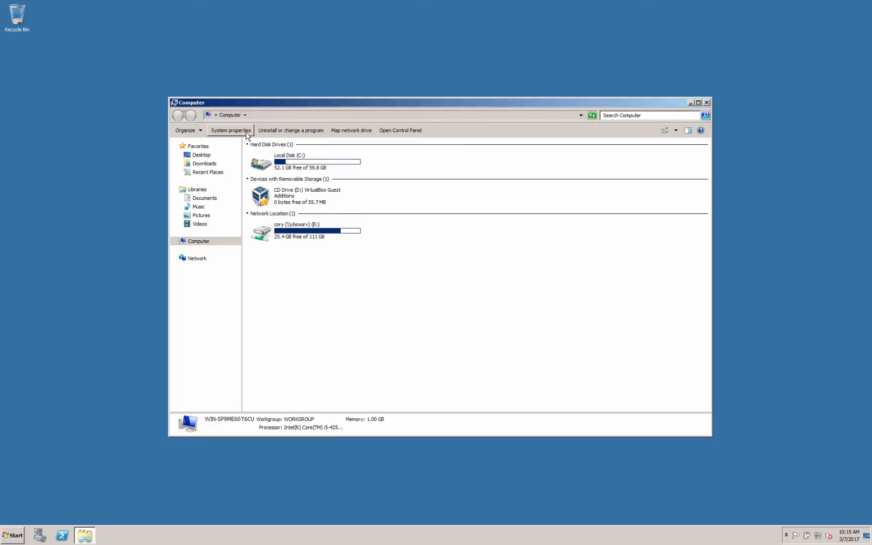
left_click(246, 133)
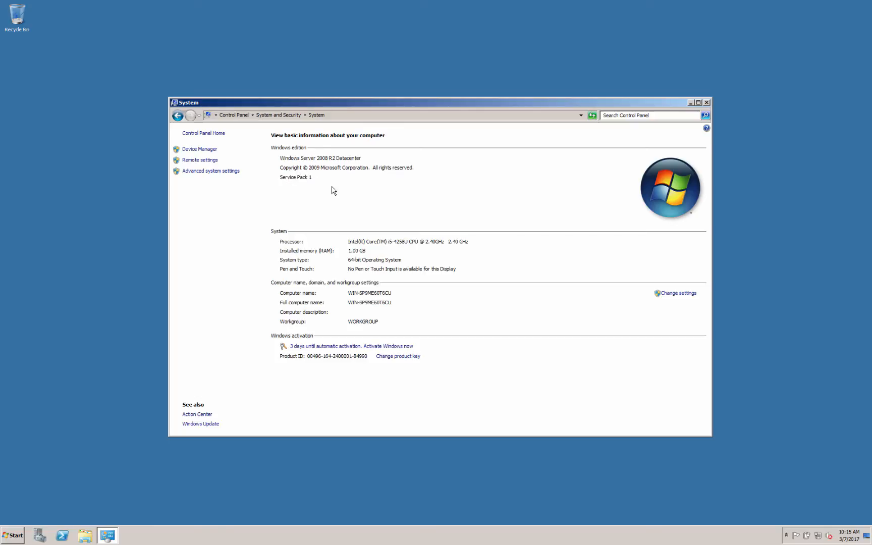
key("ctrl+Left")
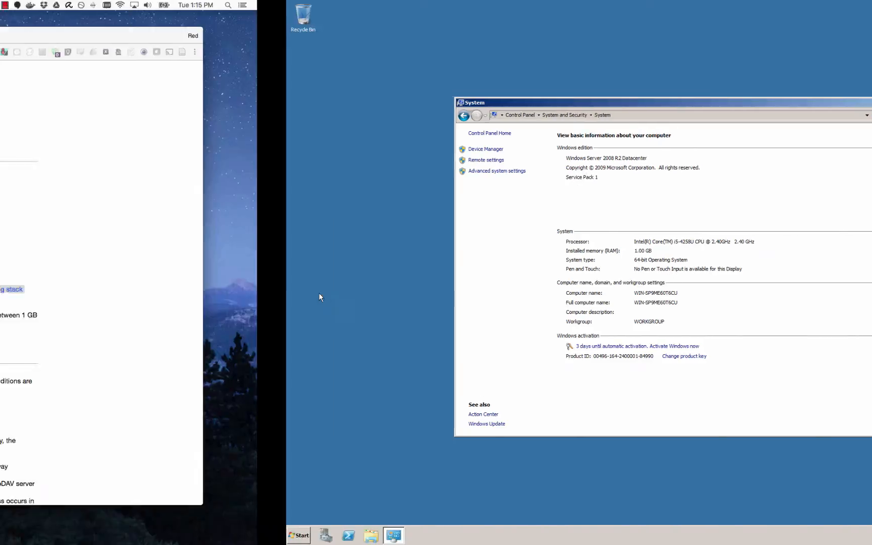
left_click(446, 36)
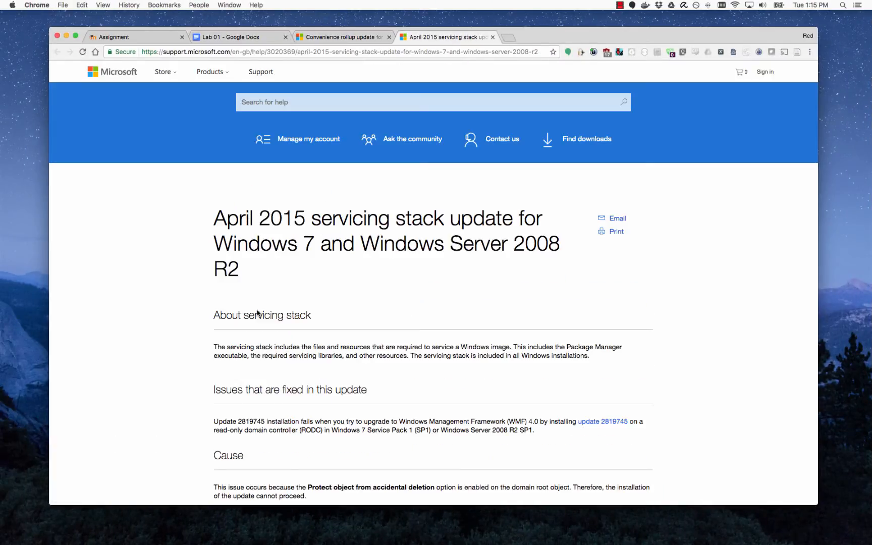
Locate the x64 Windows Server 2008 R2 row in the update's download table.
scroll(347, 285, "down", 10)
scroll(347, 280, "down", 8)
scroll(272, 275, "up", 4)
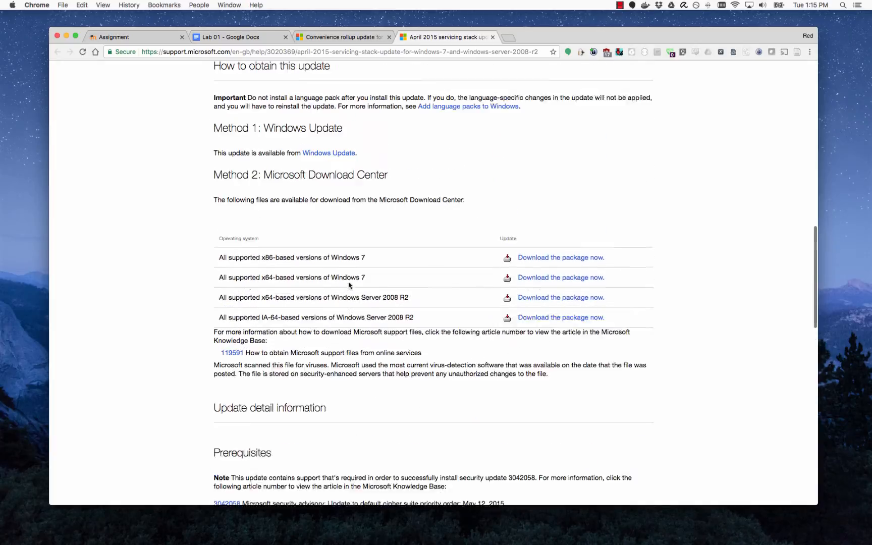
left_click_drag(235, 84, 336, 83)
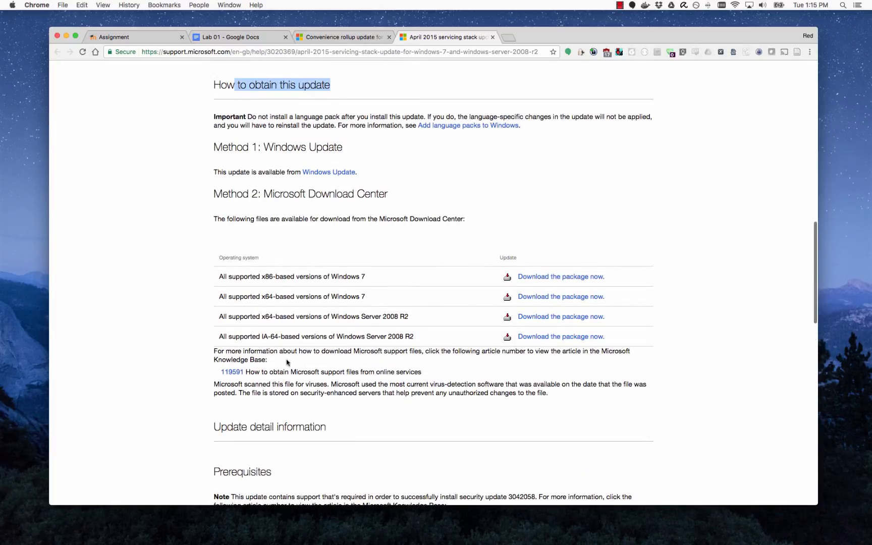
left_click(442, 220)
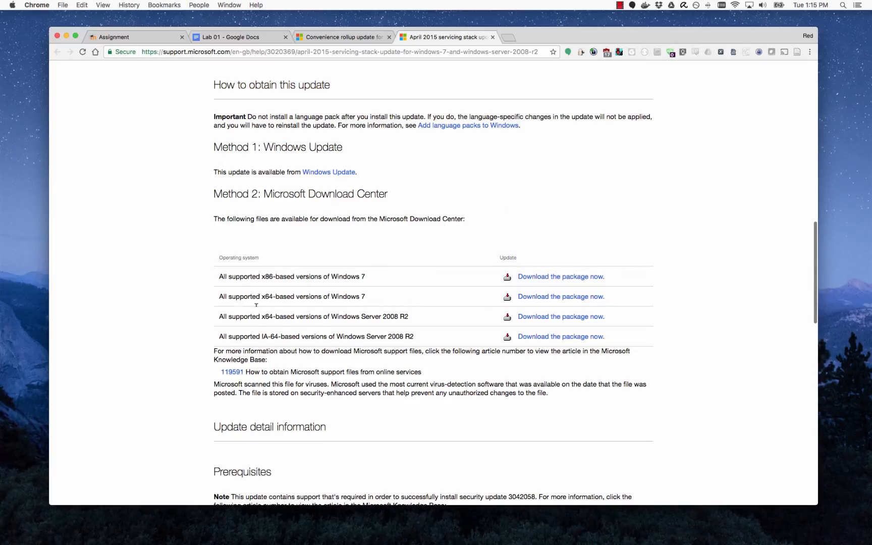
left_click_drag(334, 315, 418, 313)
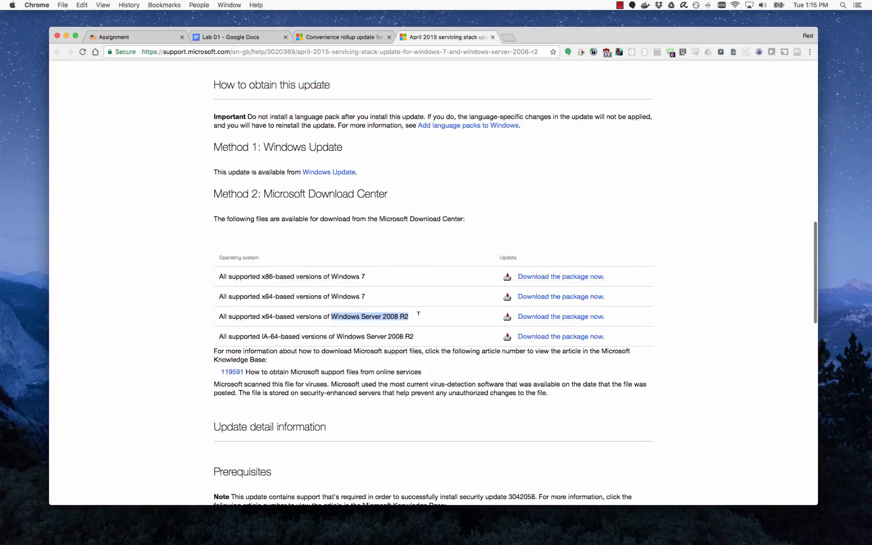
left_click_drag(273, 315, 261, 316)
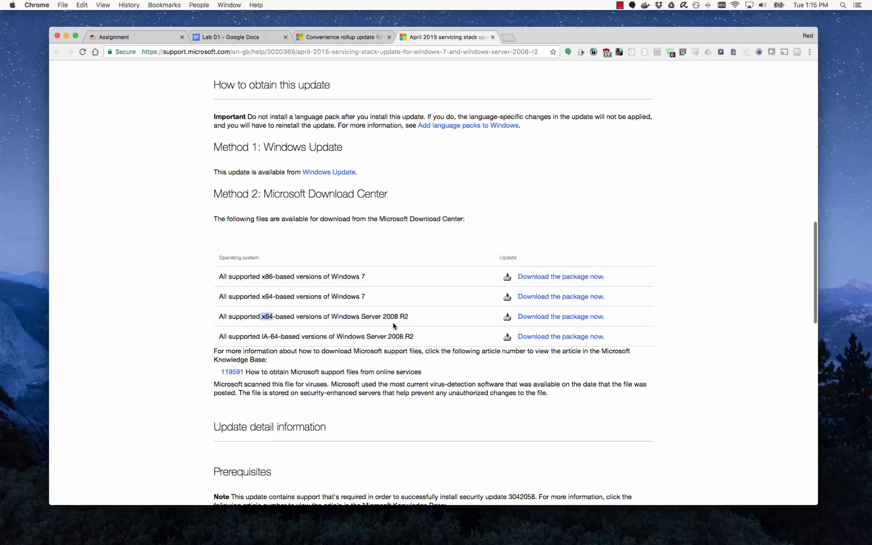
left_click(410, 319)
left_click_drag(274, 315, 260, 315)
Download the KB3020369 x64 .msu package, then return to the convenience rollup tab.
left_click(538, 318)
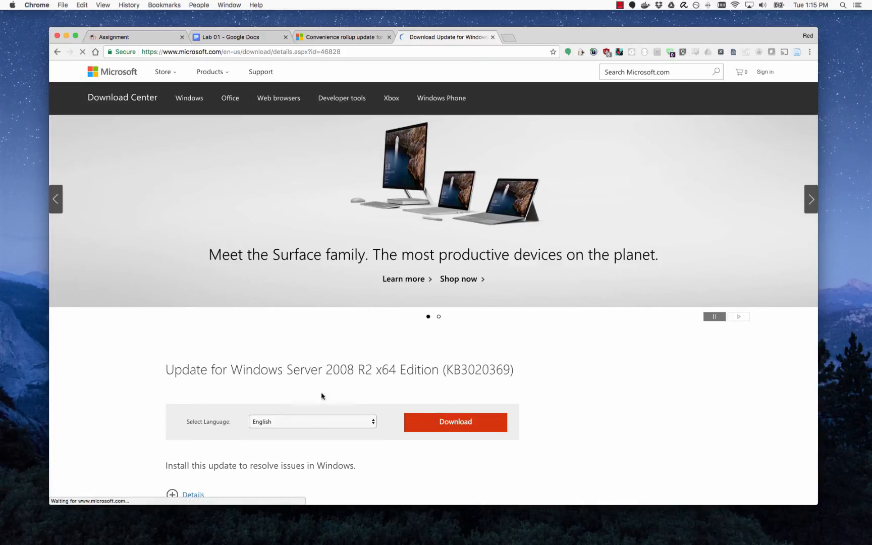
scroll(282, 372, "down", 3)
left_click(432, 353)
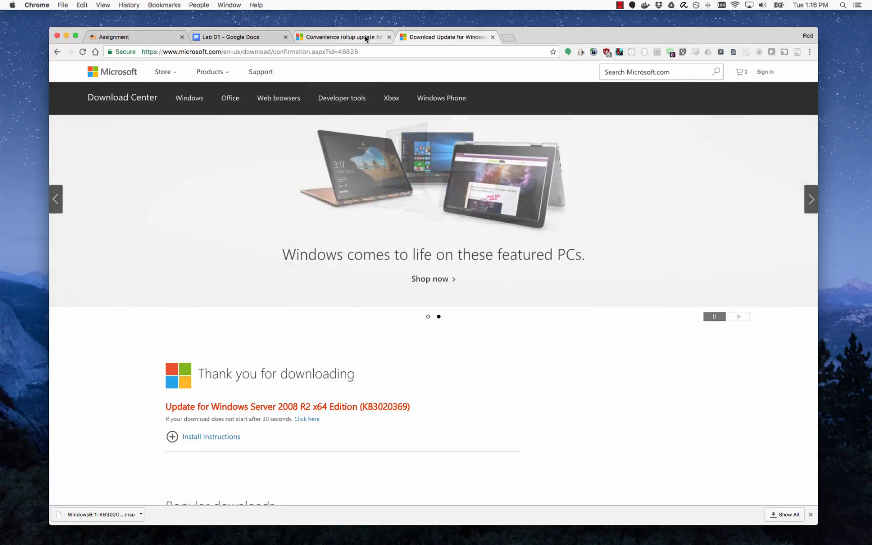
left_click(370, 37)
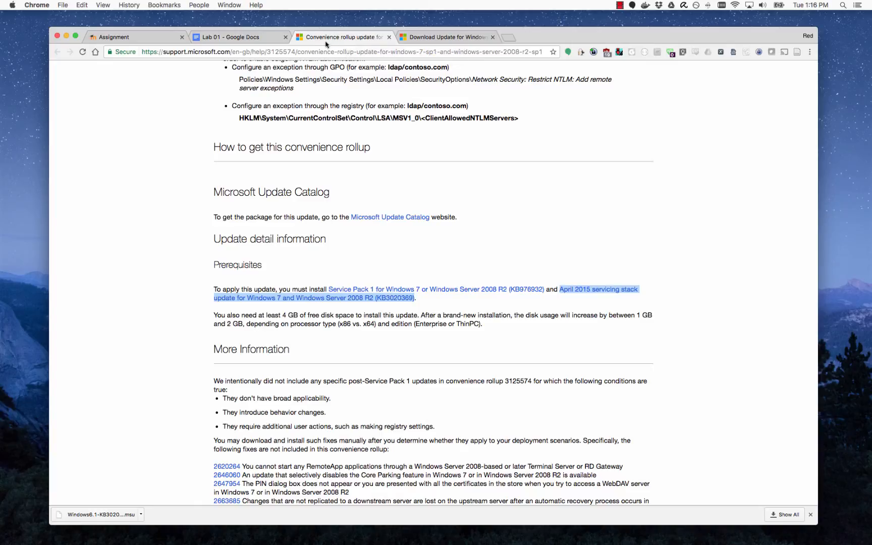
View the 476.9 MB Server 2008 R2 x64 file in the KB3125574 Update Catalog listing, then return to the VM.
left_click(415, 271)
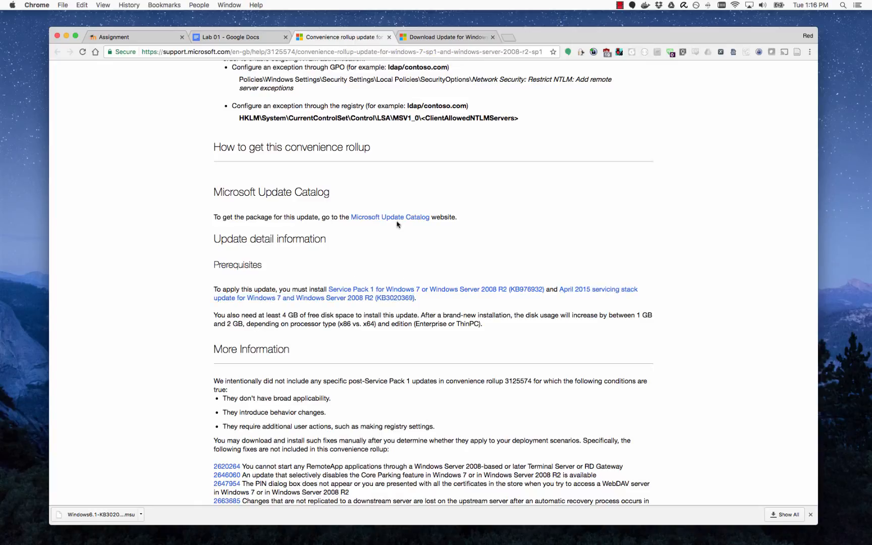
left_click(412, 221)
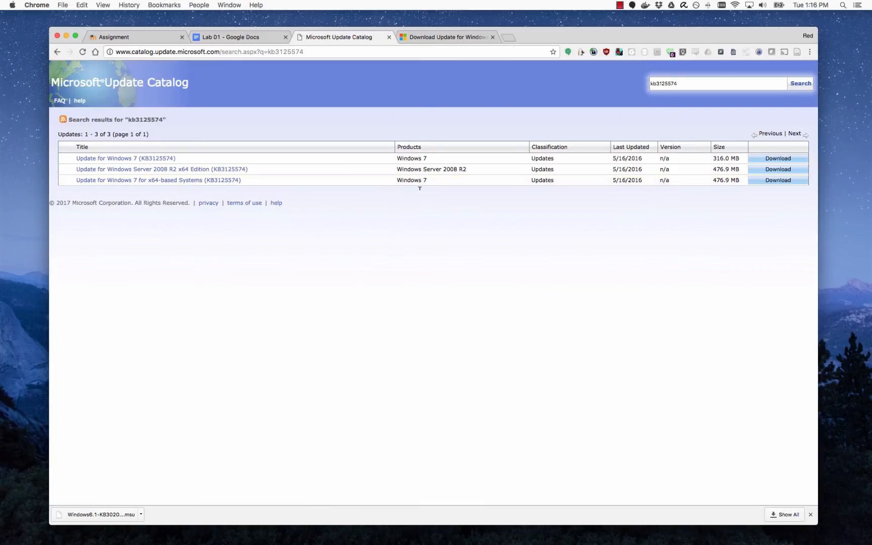
left_click_drag(399, 169, 499, 172)
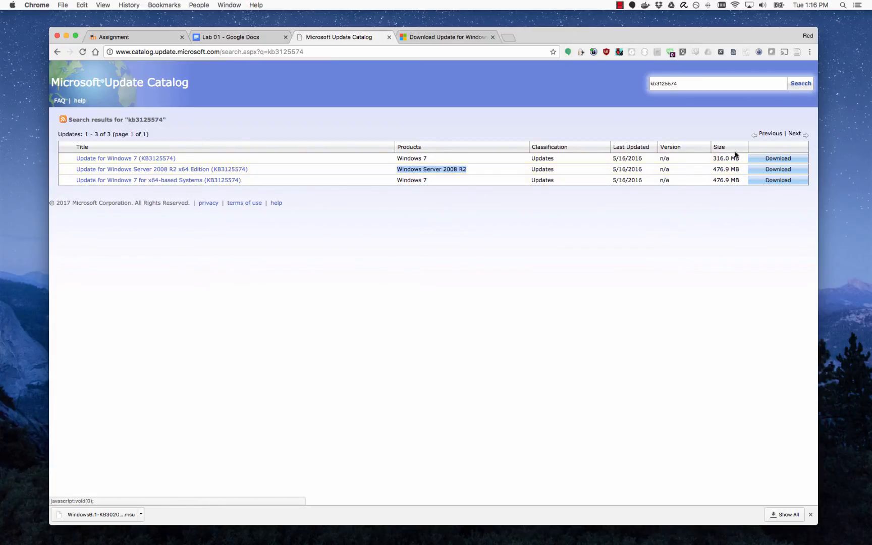
left_click(789, 172)
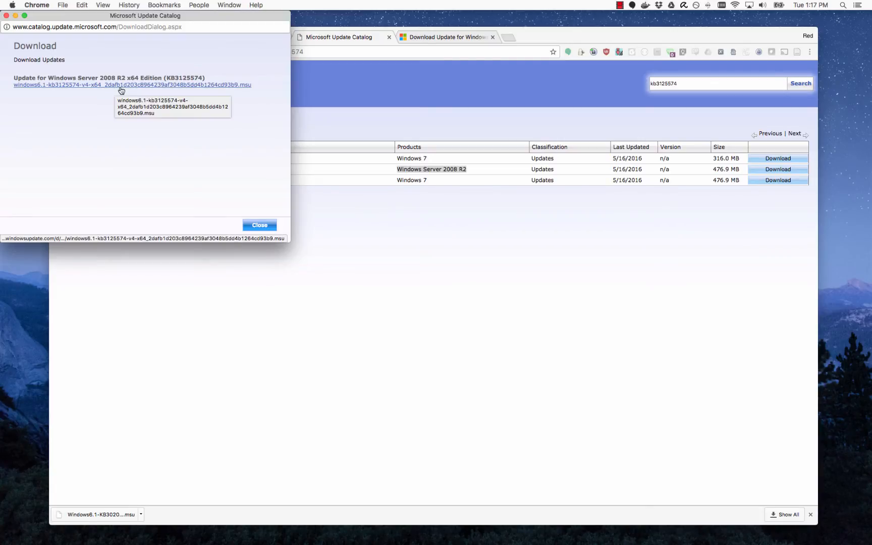
left_click(260, 226)
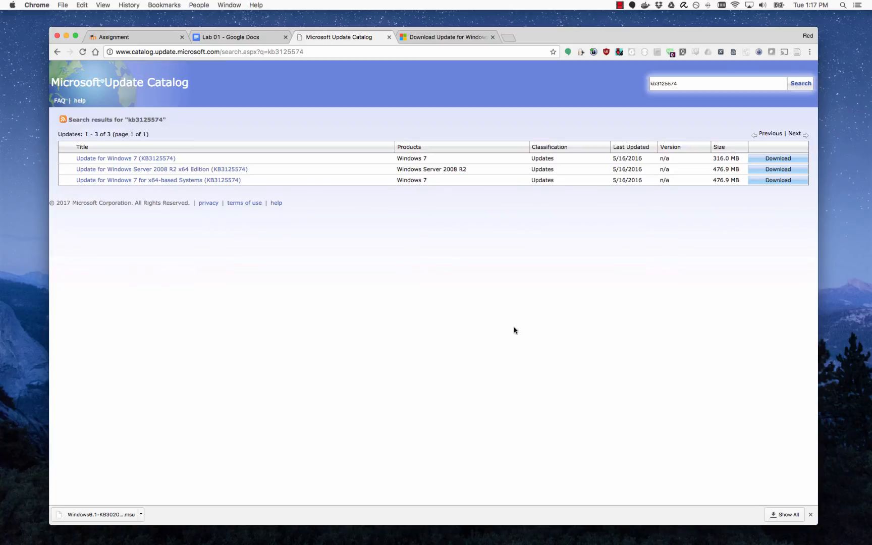
key("ctrl+Right")
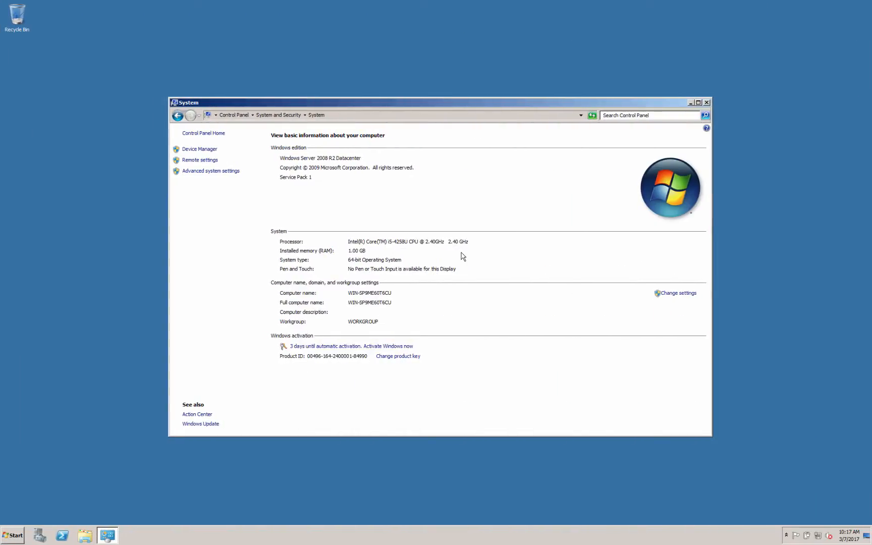
Open the VM's Shared Folders settings and start adding a new shared folder.
mouse_move(358, 3)
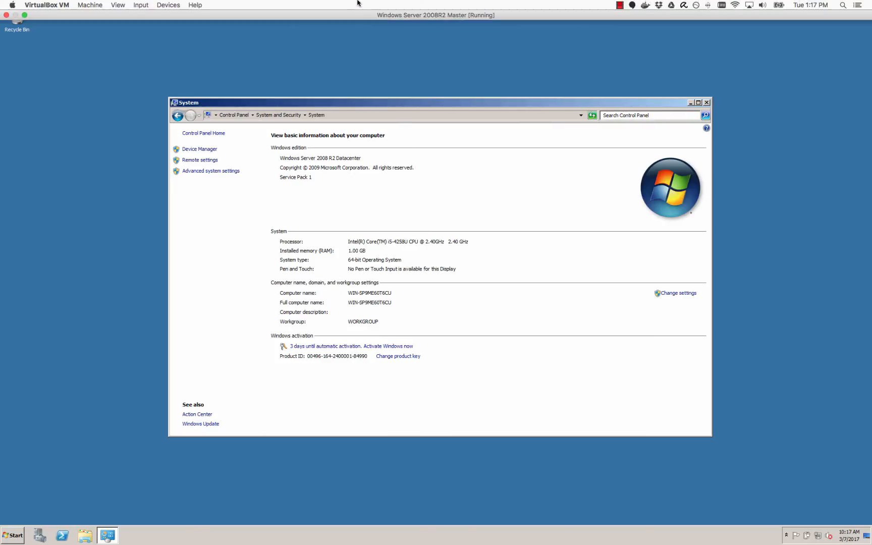
left_click(162, 5)
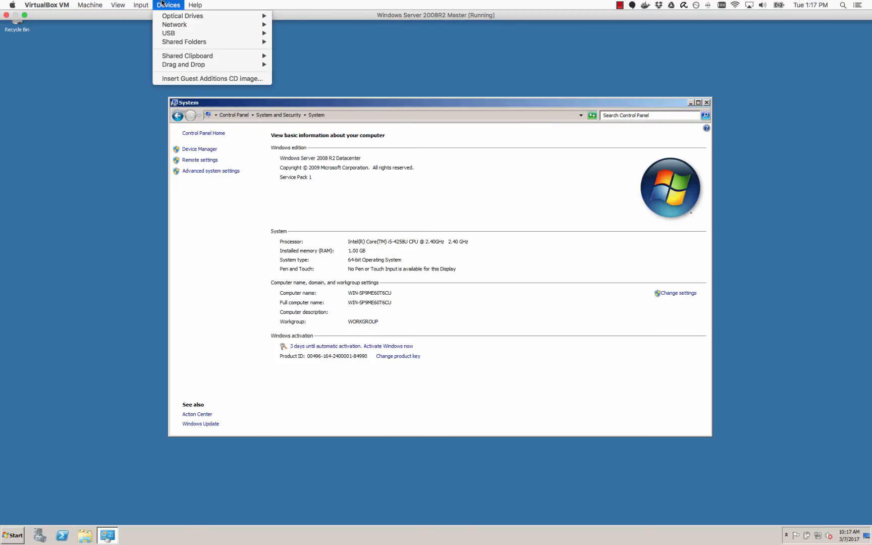
mouse_move(184, 43)
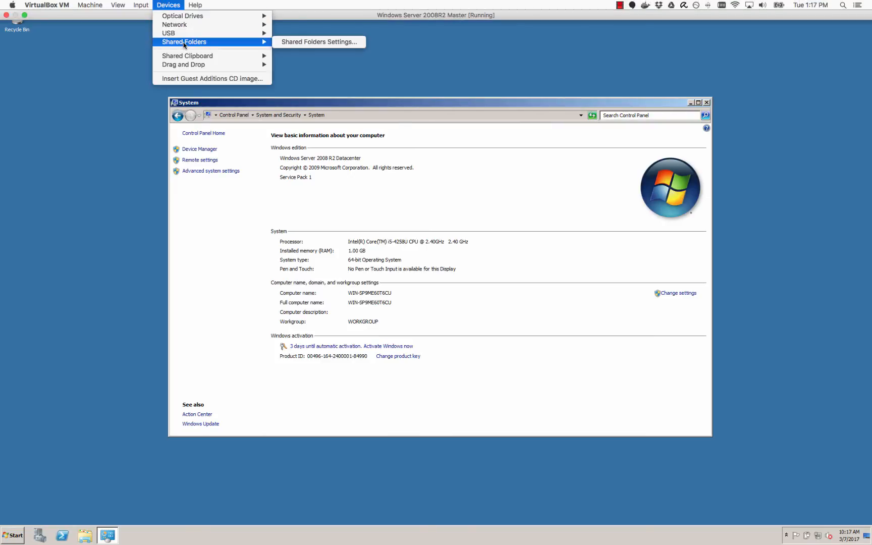
left_click(316, 44)
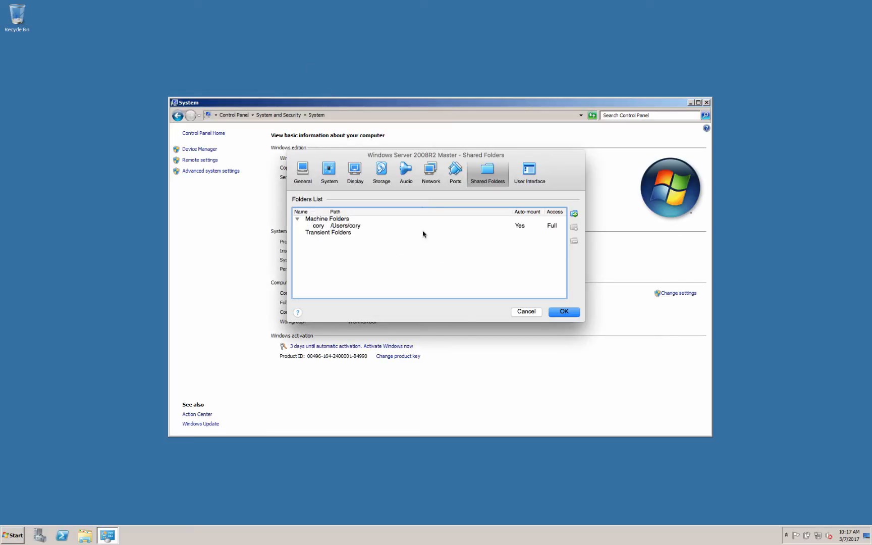
left_click(348, 226)
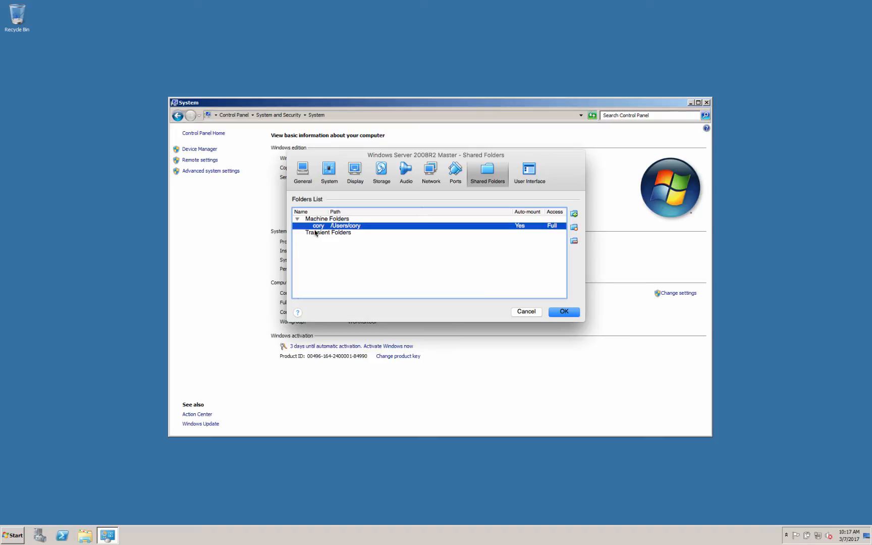
left_click(575, 214)
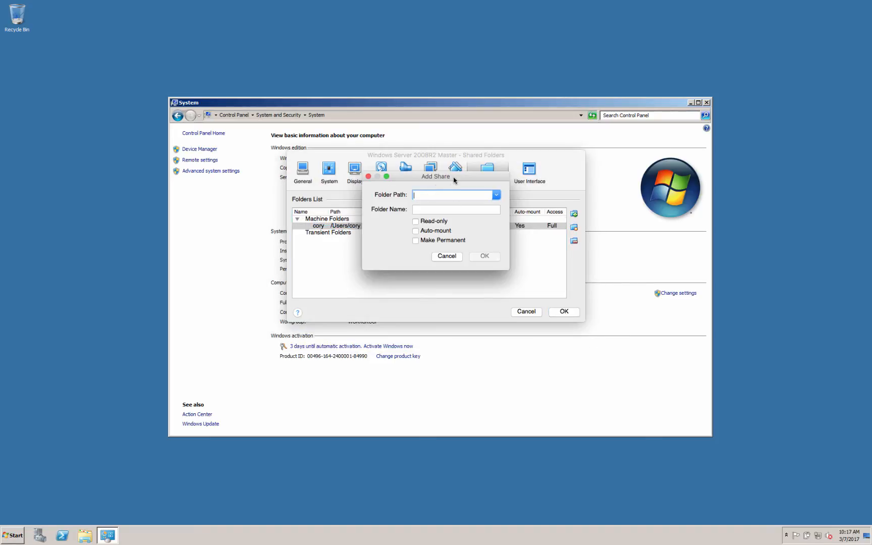
Share the host folder /Users/cory as auto-mounted and permanent, and save the settings.
left_click_drag(454, 179, 452, 195)
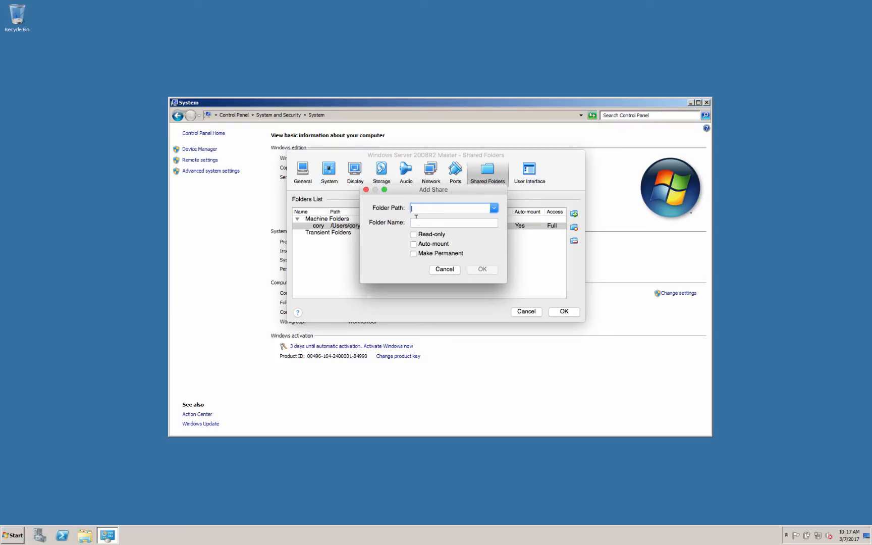
left_click(494, 209)
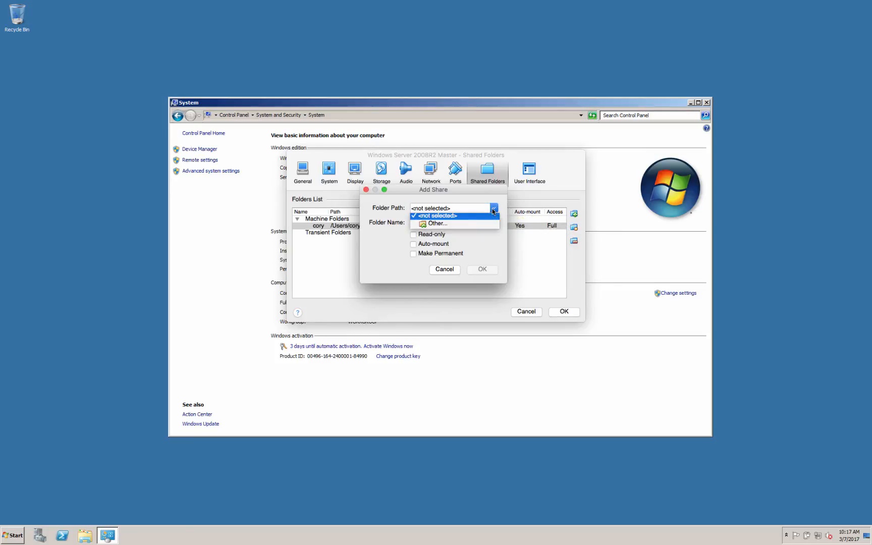
left_click(430, 226)
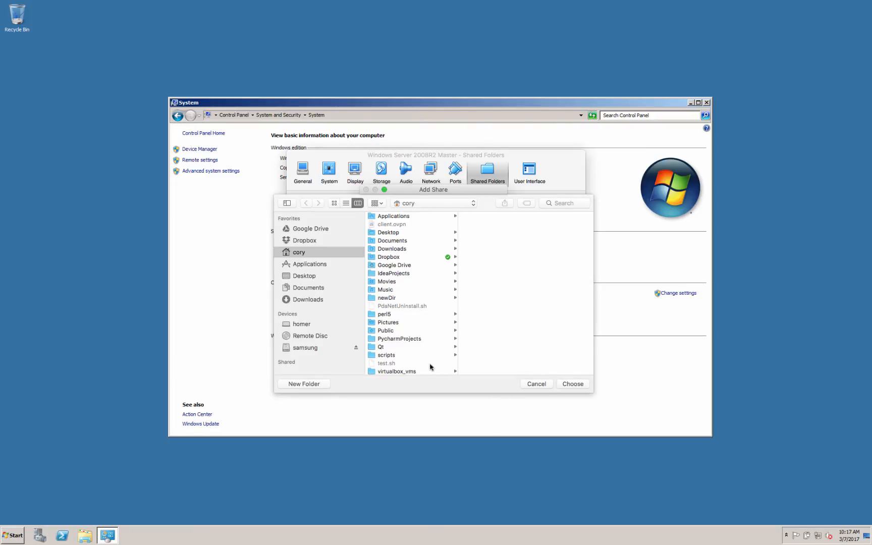
left_click(583, 387)
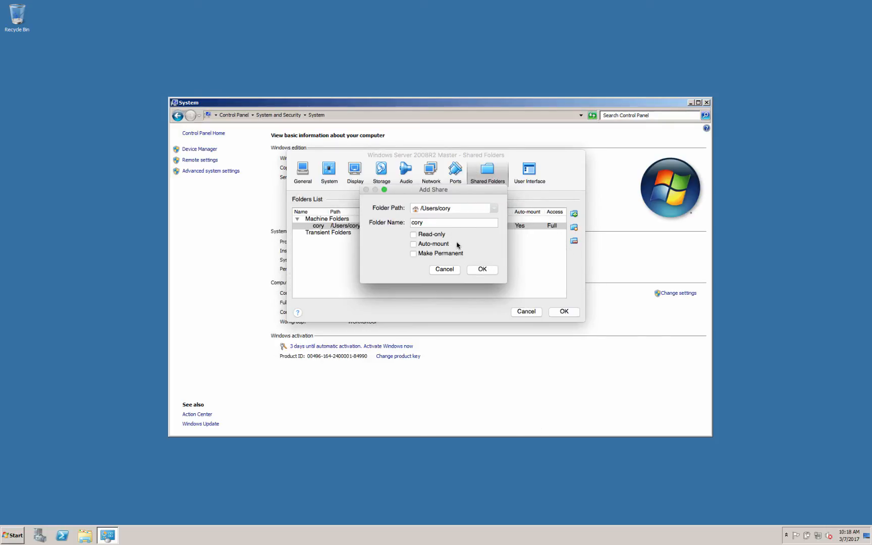
left_click(432, 254)
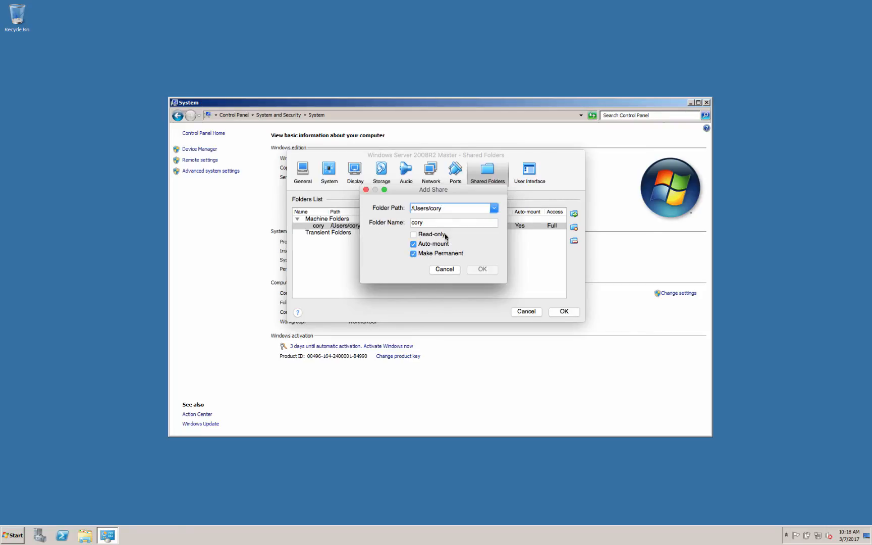
left_click(482, 270)
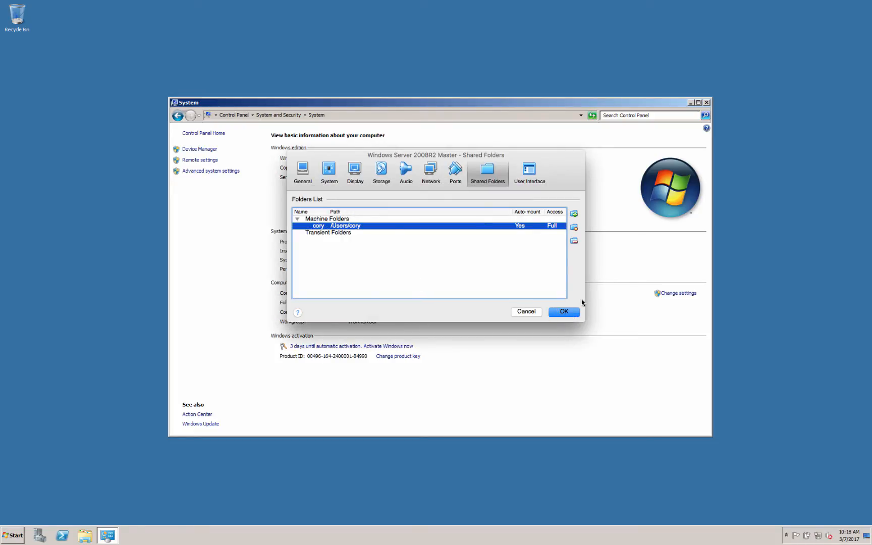
left_click(571, 313)
left_click(568, 312)
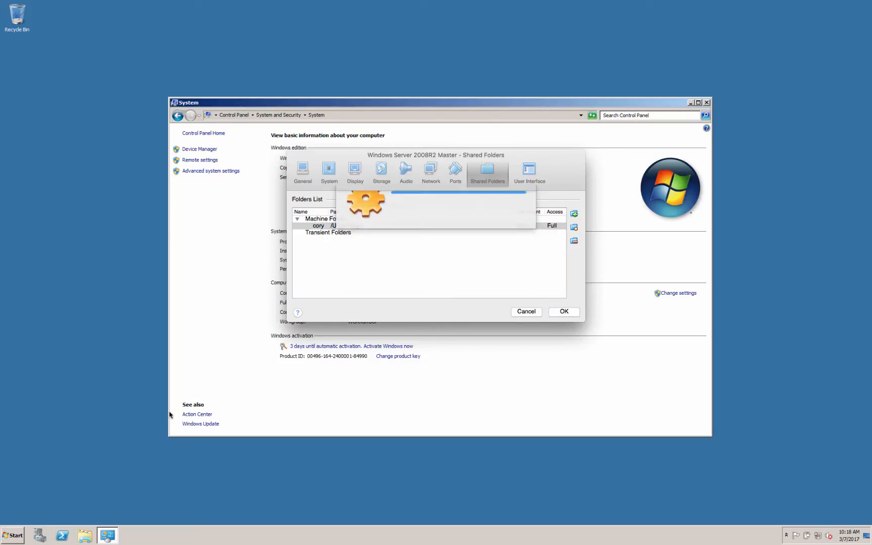
left_click(13, 531)
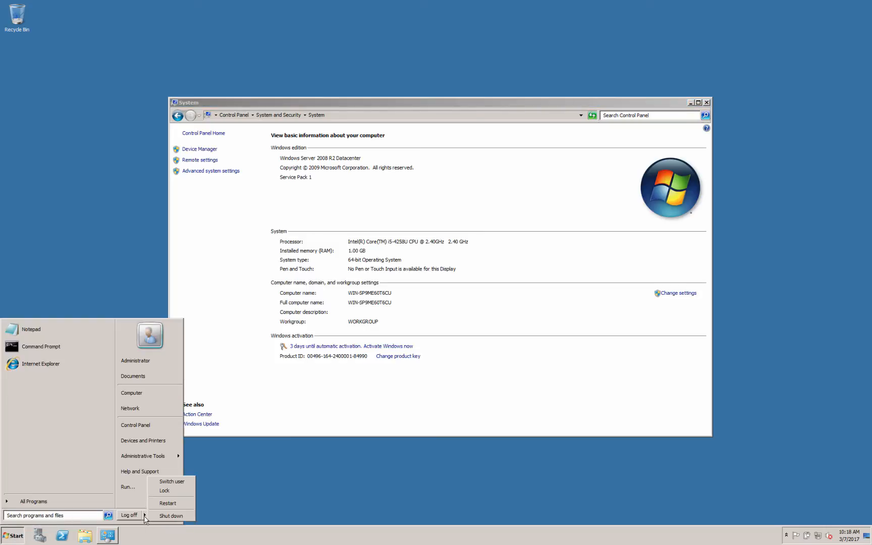
Cancel the guest's Shut Down Windows prompt and close the System window.
left_click(170, 516)
left_click(418, 262)
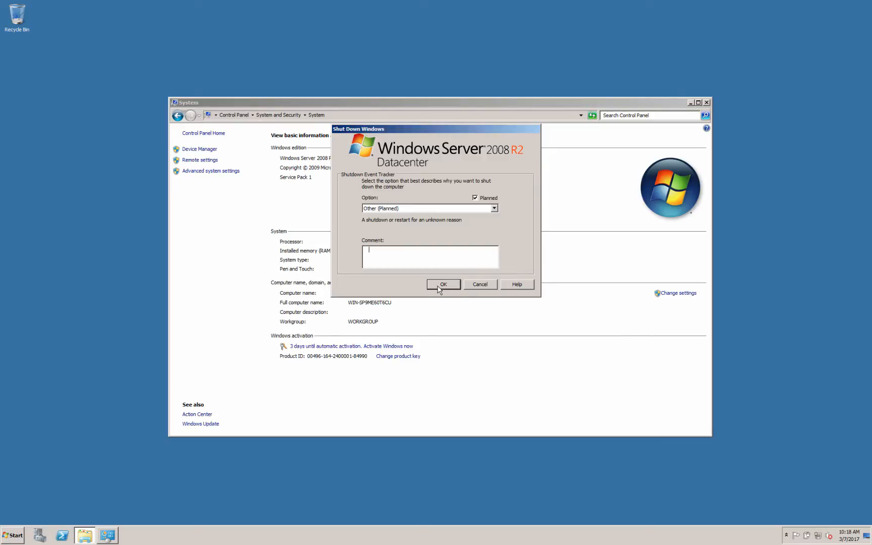
left_click(476, 285)
left_click(476, 285)
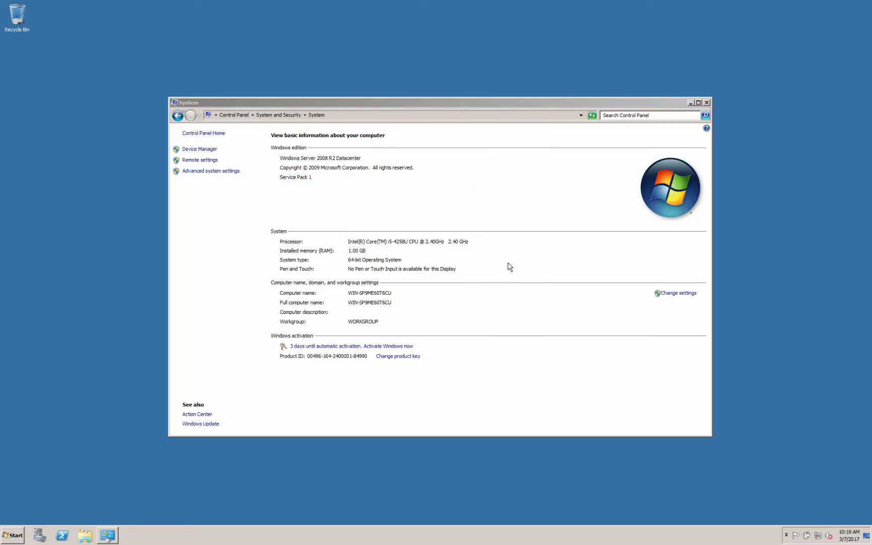
left_click(707, 103)
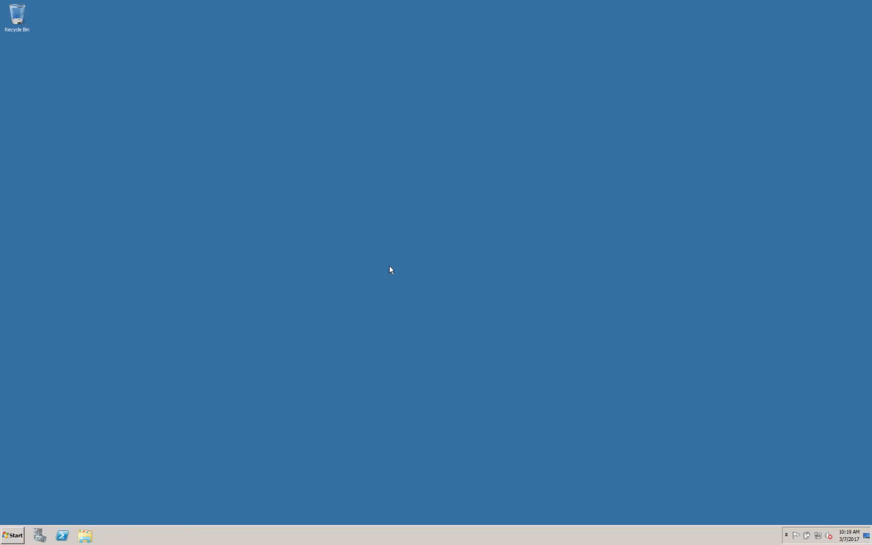
Browse to Downloads on the cory (\\vboxsrv) E: drive and select the KB3020369 package.
left_click(85, 535)
left_click(192, 241)
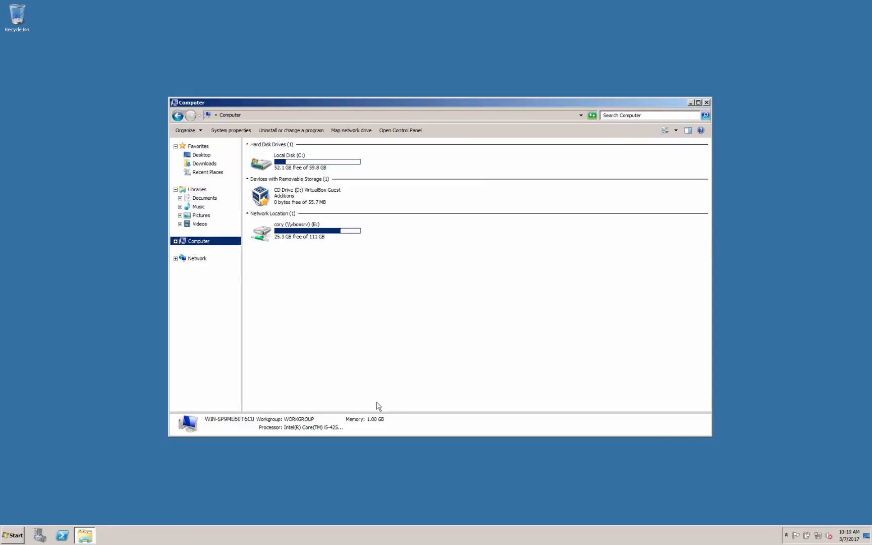
left_click(329, 239)
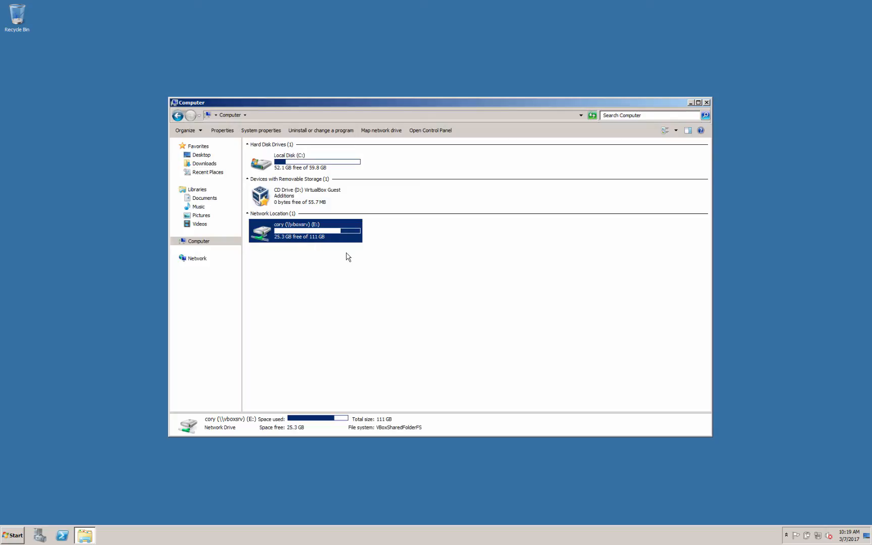
double_click(314, 225)
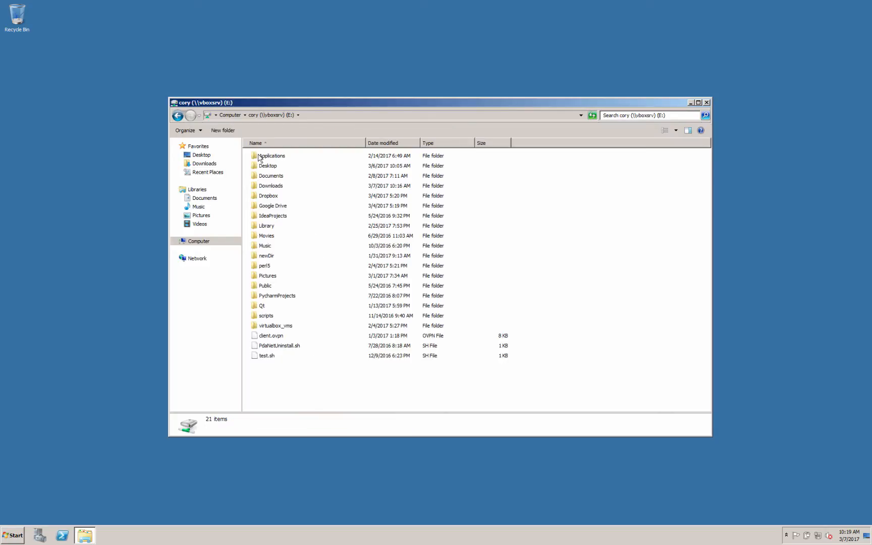
left_click_drag(296, 388, 260, 152)
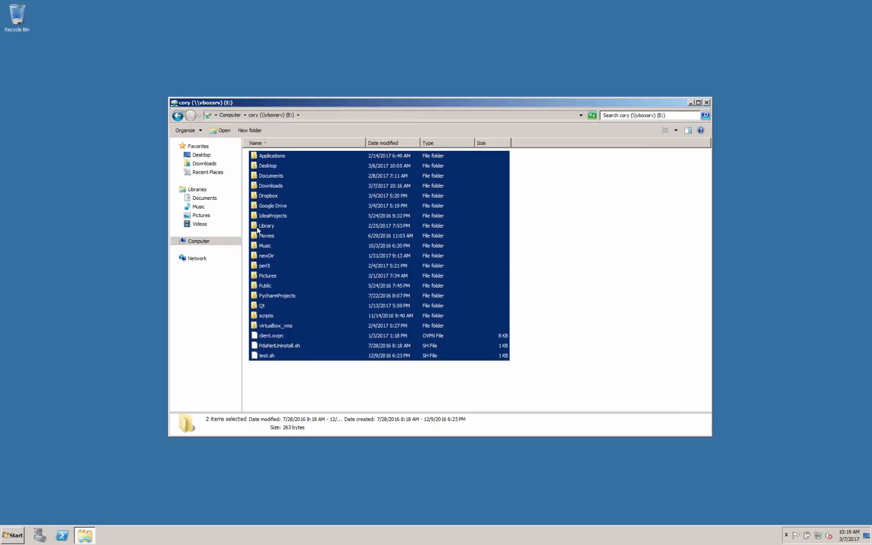
left_click(277, 373)
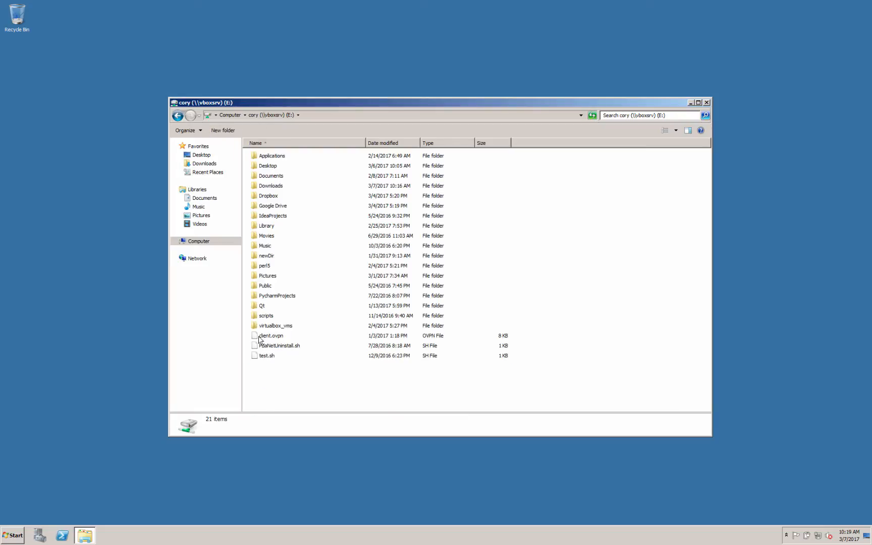
double_click(278, 186)
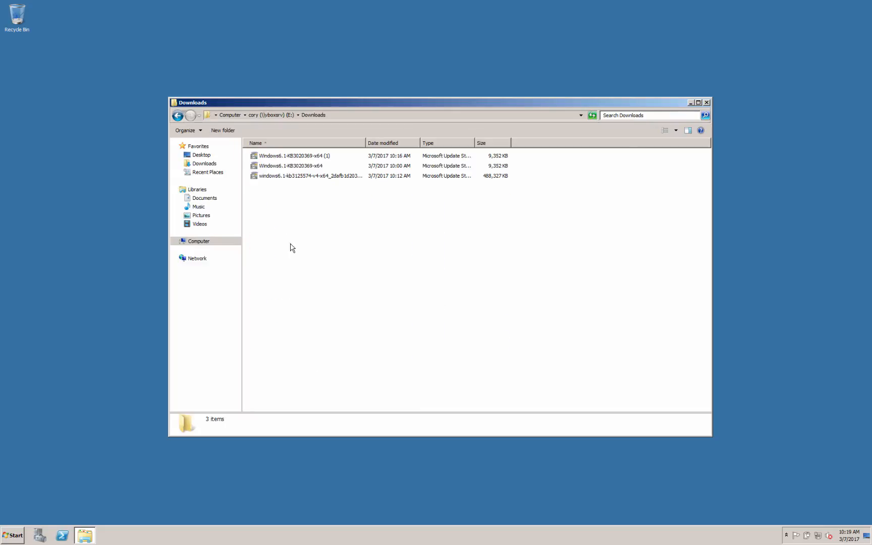
left_click(322, 166)
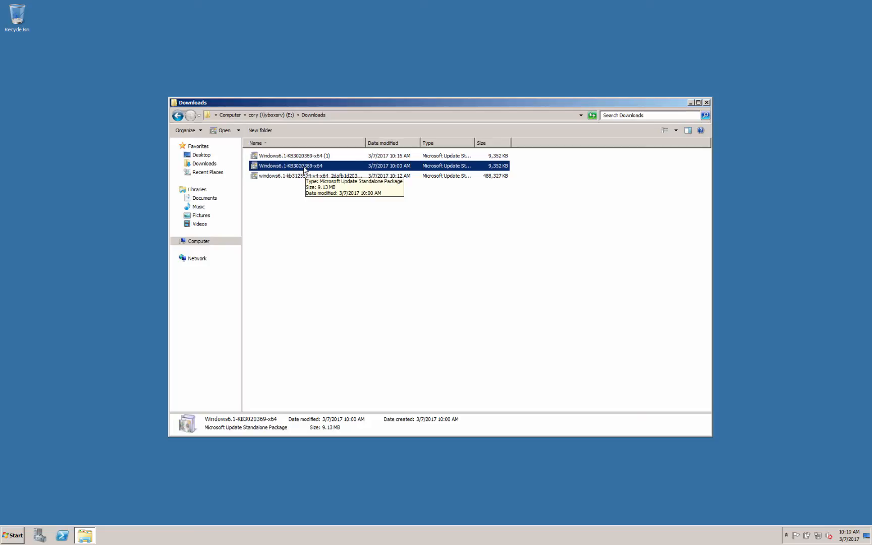
key("ctrl+Left")
In Chrome's Download Update tab, go back twice to the KB3020369 support article.
left_click(441, 41)
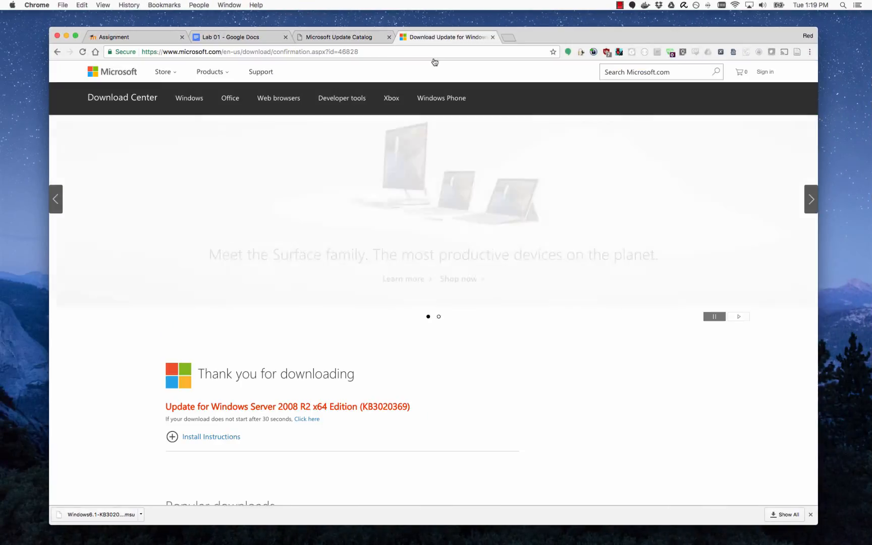
scroll(347, 251, "down", 5)
scroll(349, 245, "up", 3)
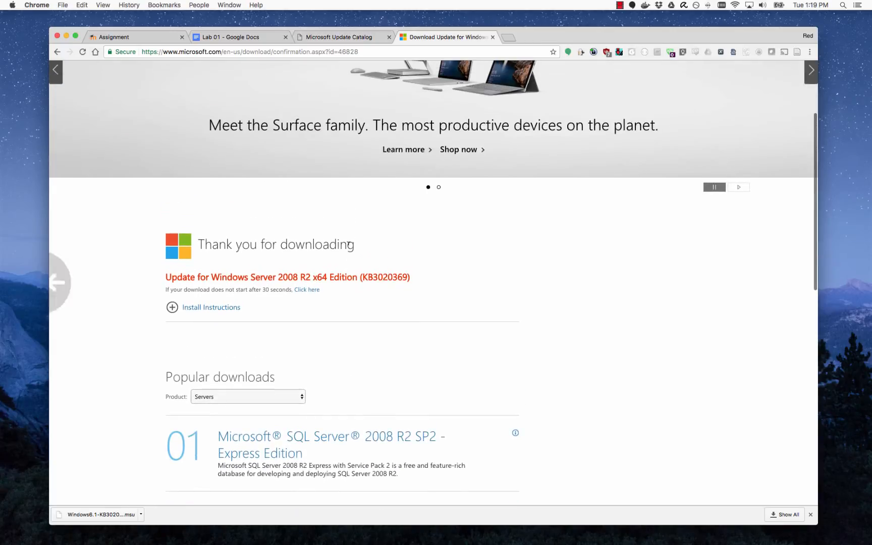
scroll(349, 244, "left", 5)
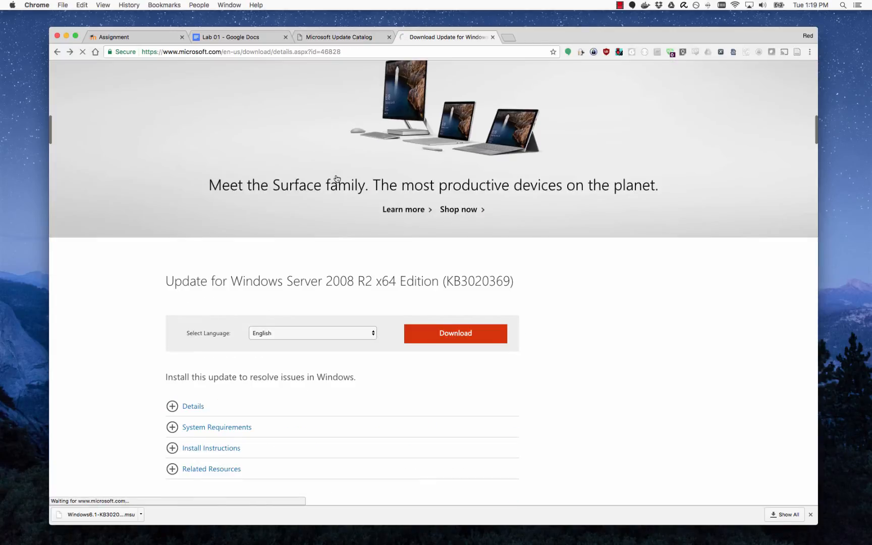
scroll(485, 259, "left", 5)
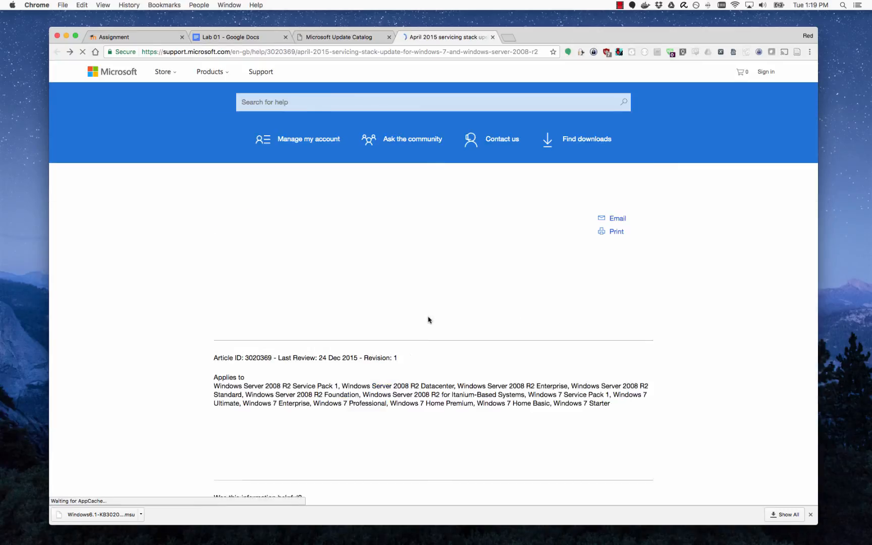
scroll(334, 217, "up", 14)
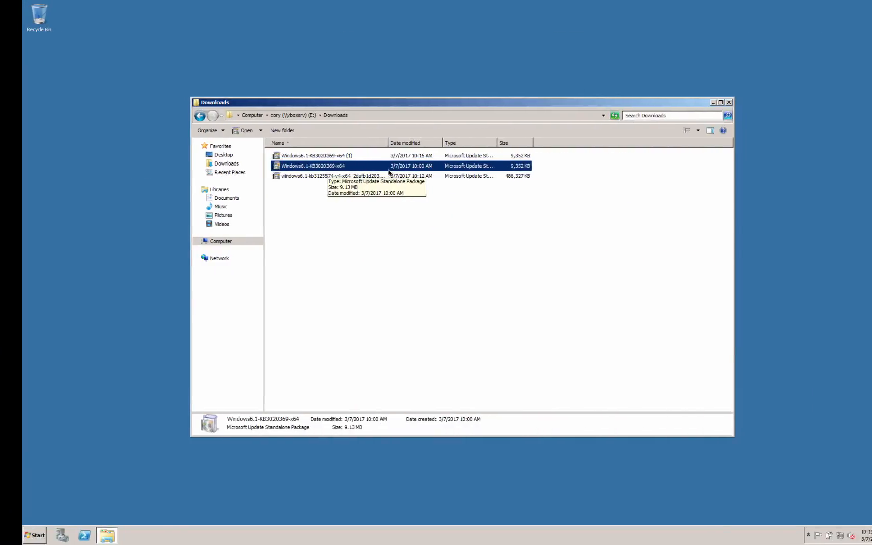
Run the KB3020369 package and acknowledge that it is already installed.
double_click(393, 166)
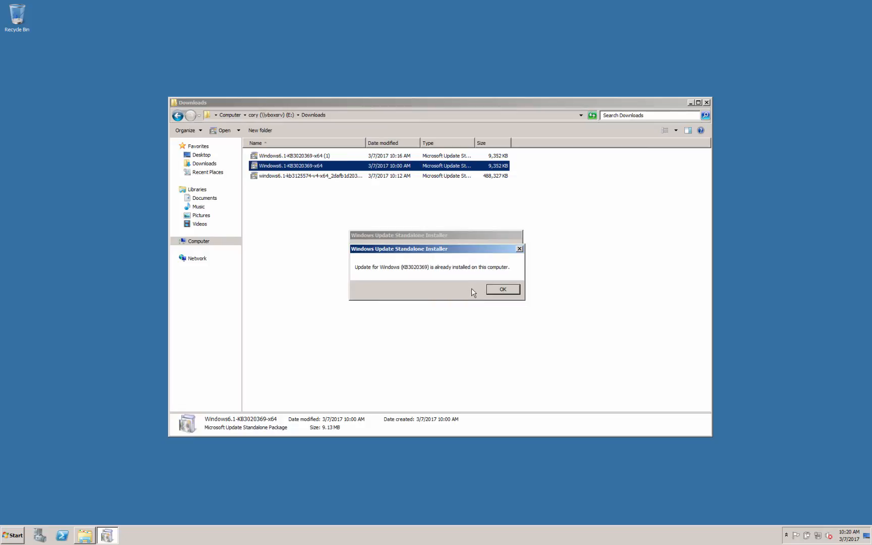
left_click(513, 290)
left_click(433, 241)
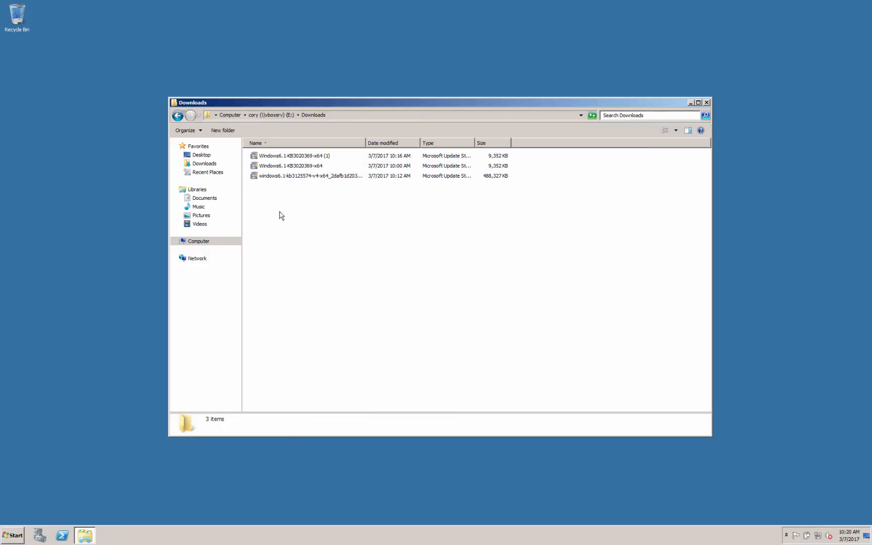
Install the KB3125574 update package and restart the guest when it completes.
left_click(289, 177)
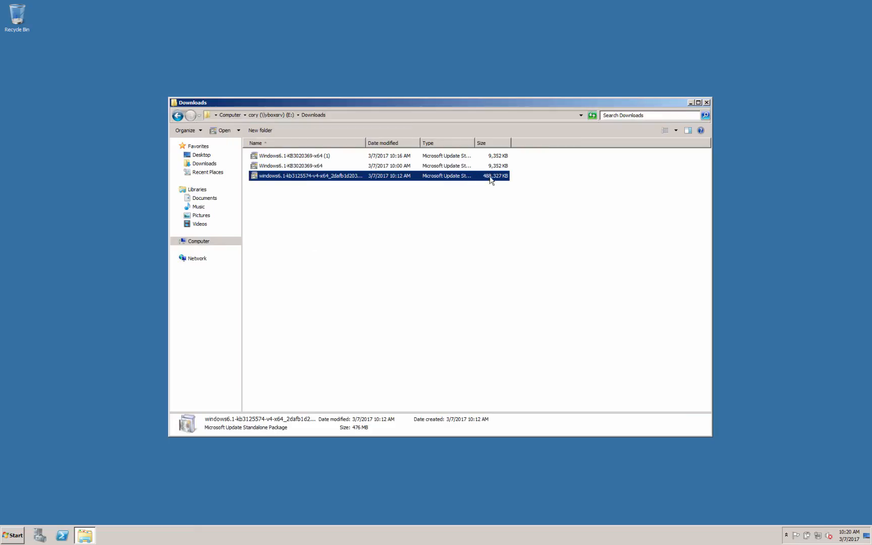
double_click(348, 179)
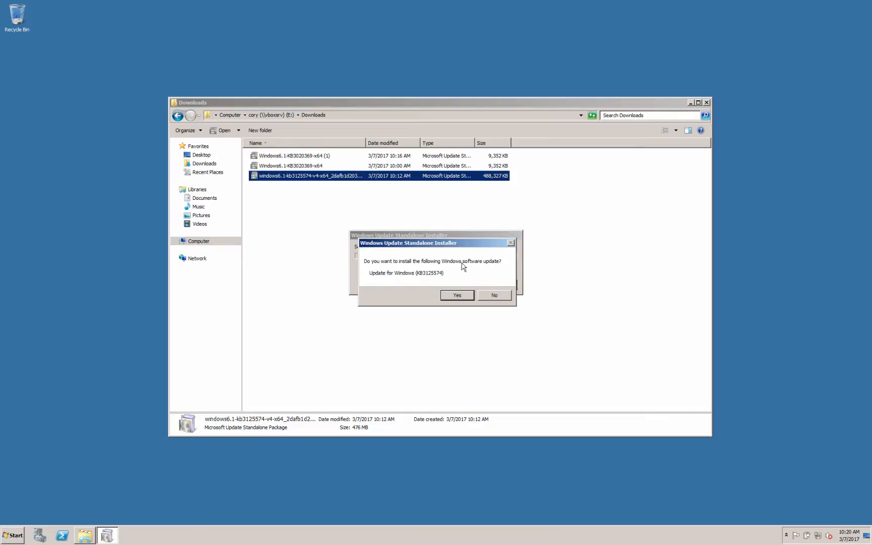
left_click(459, 295)
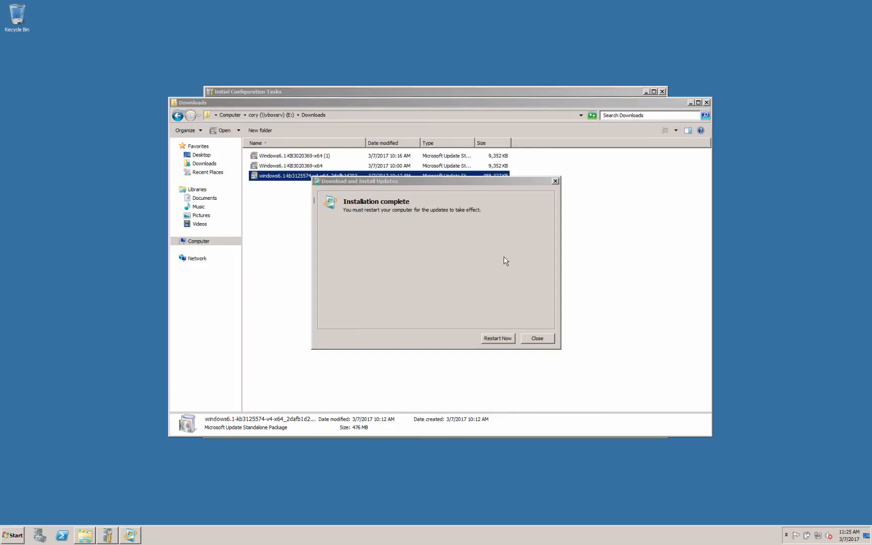
left_click(518, 294)
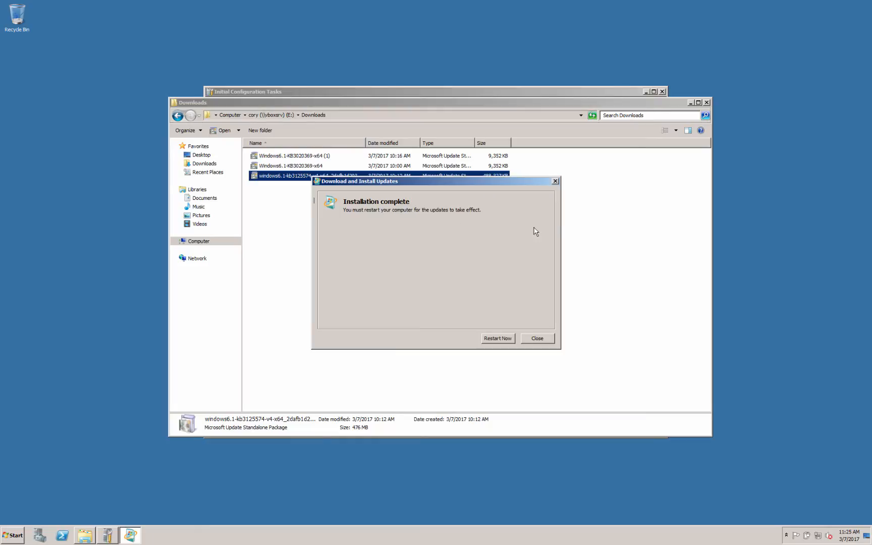
left_click(501, 342)
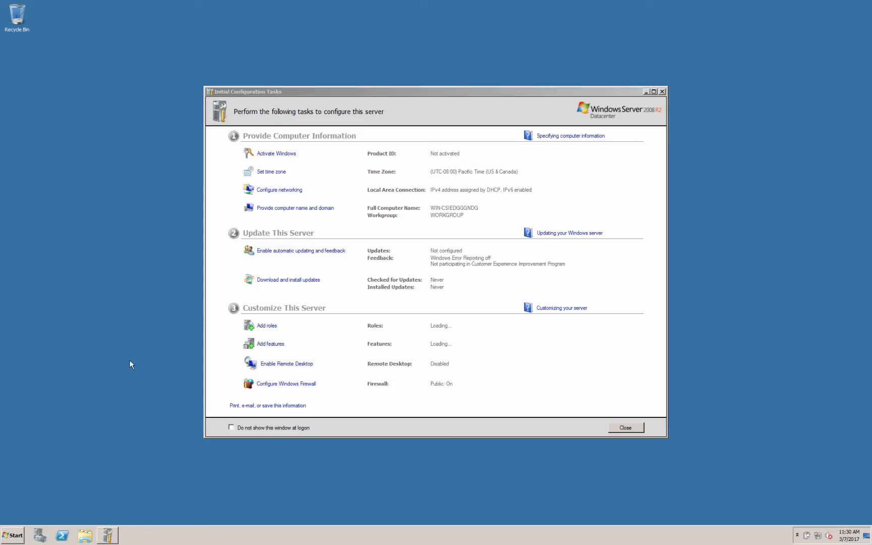
Search the Start menu for 'update', open Windows Update and turn on automatic updates.
left_click(338, 295)
left_click(302, 281)
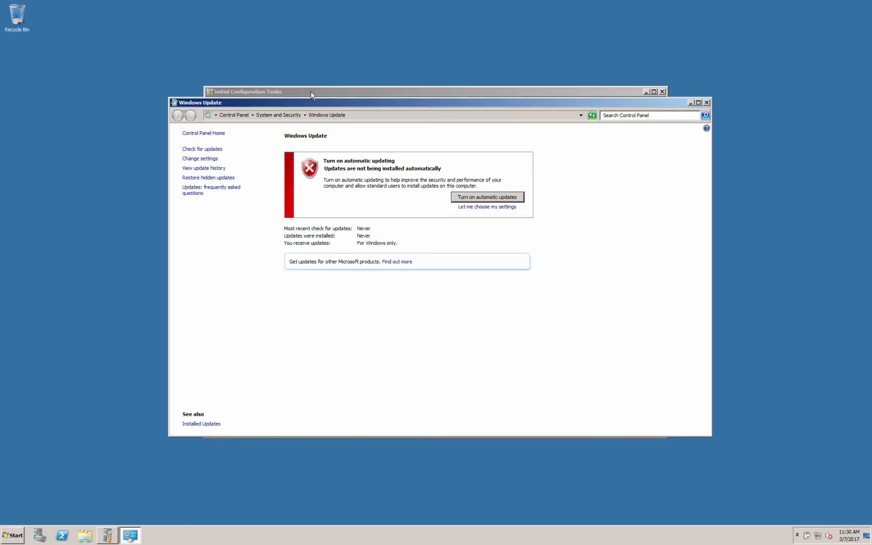
left_click(311, 93)
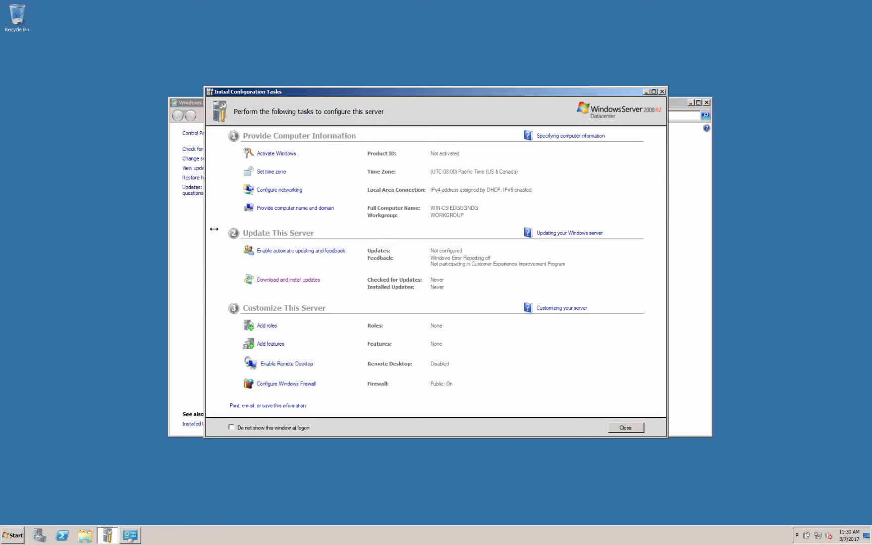
left_click(15, 537)
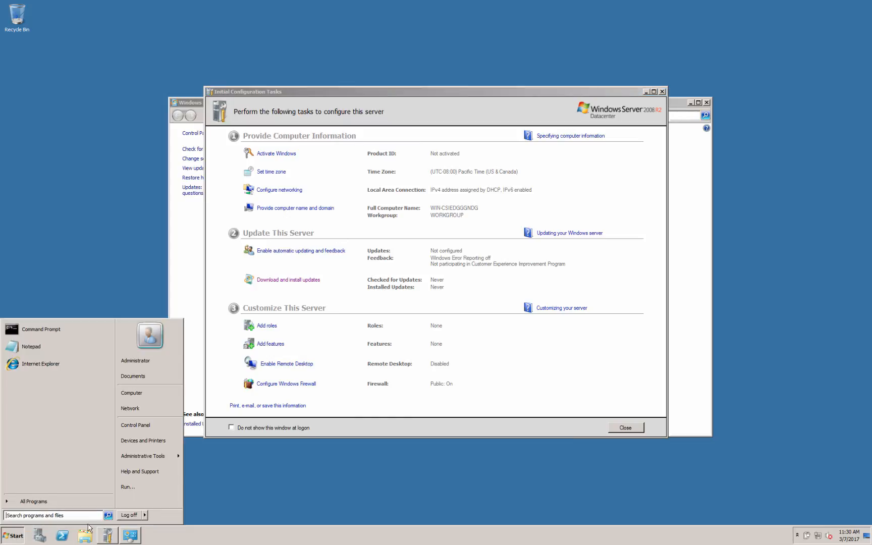
left_click(43, 516)
type("update")
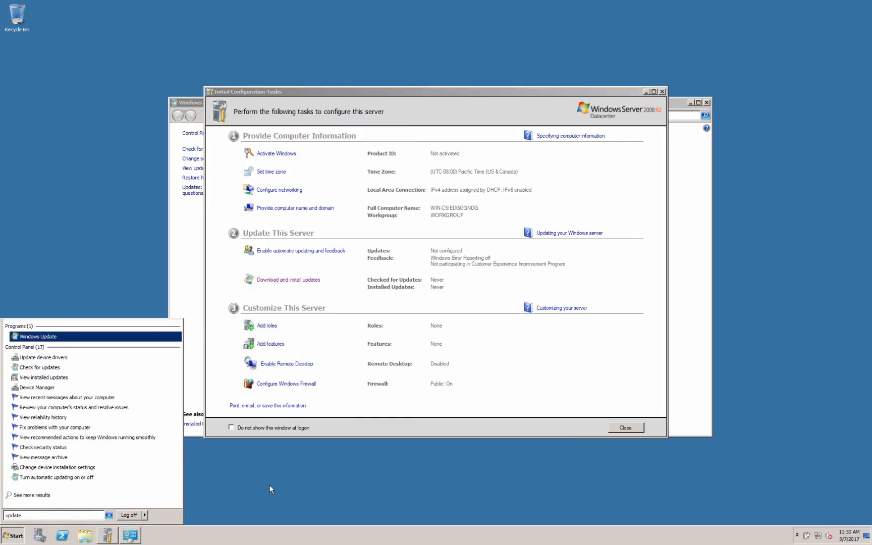
left_click(40, 337)
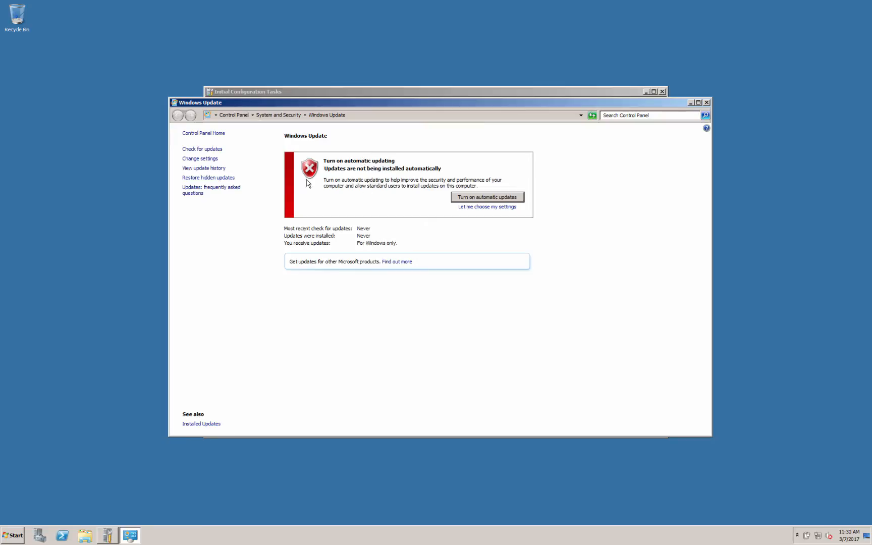
left_click(501, 199)
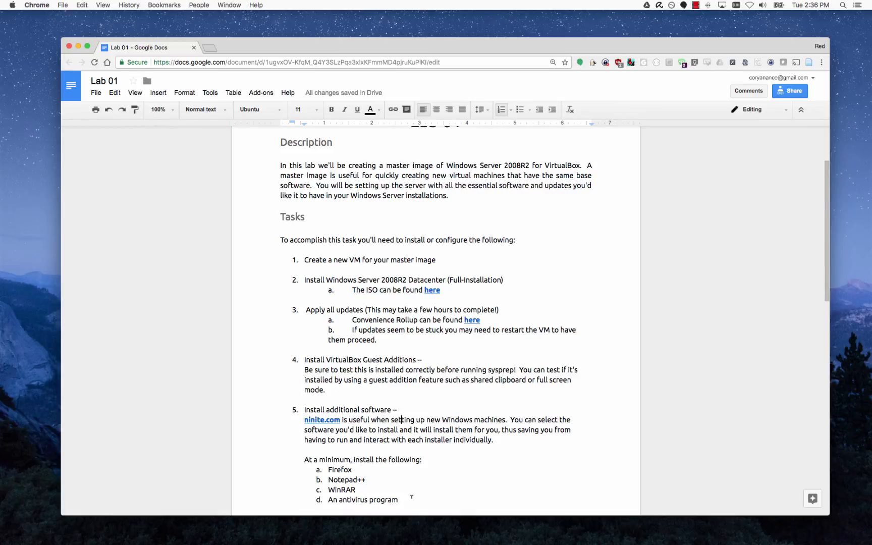
scroll(411, 498, "down", 3)
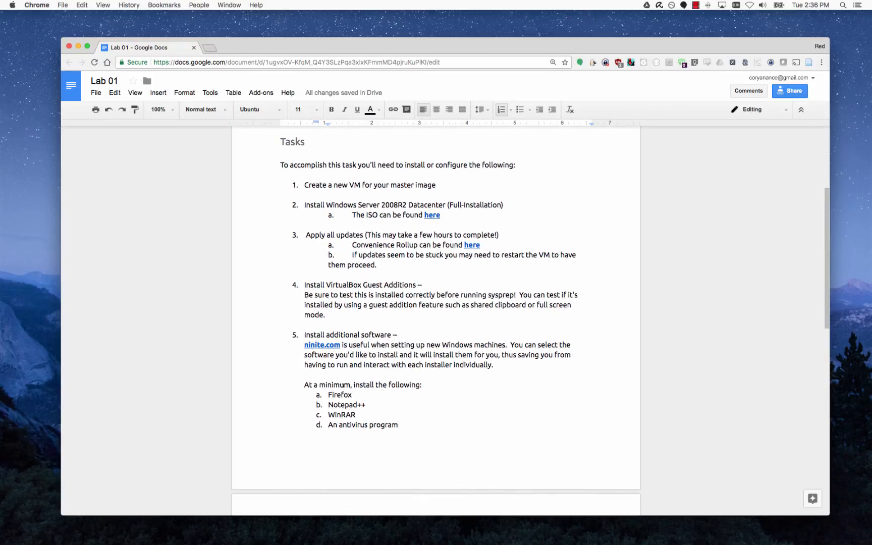
left_click_drag(351, 394, 328, 394)
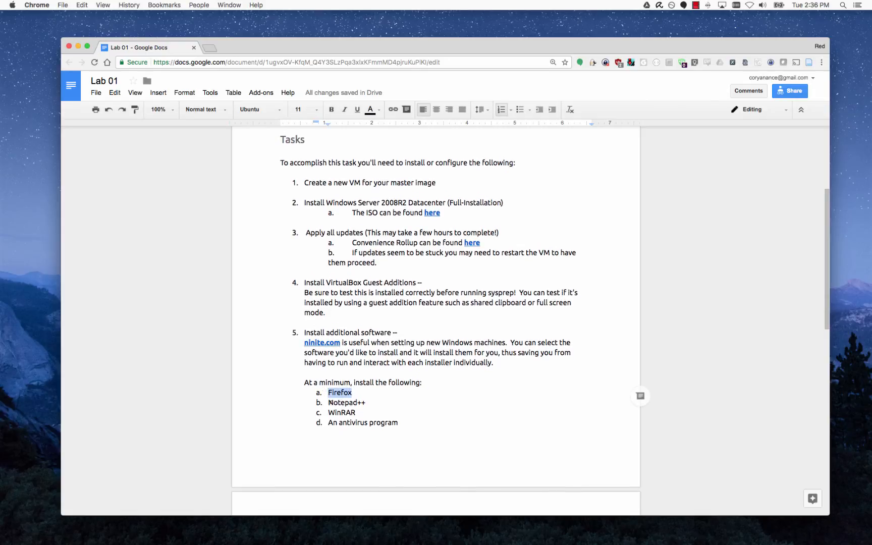
left_click(413, 429)
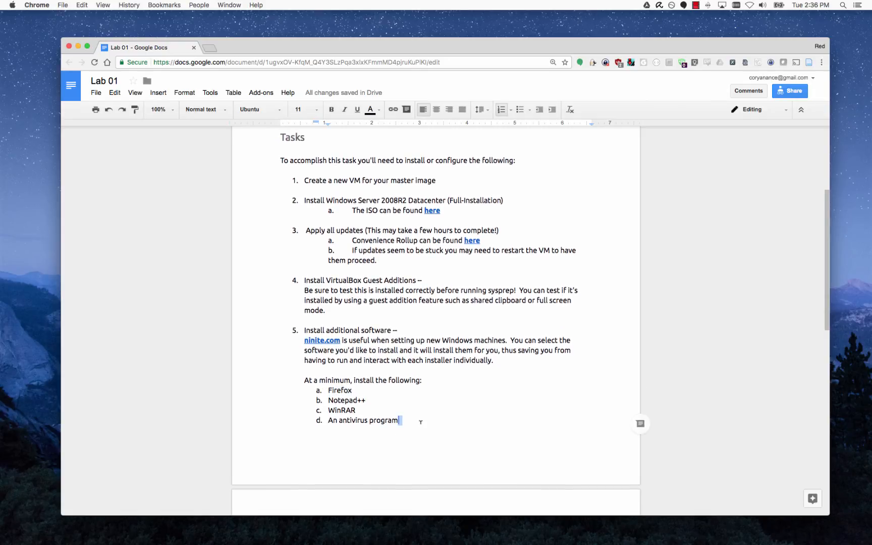
scroll(413, 424, "down", 1)
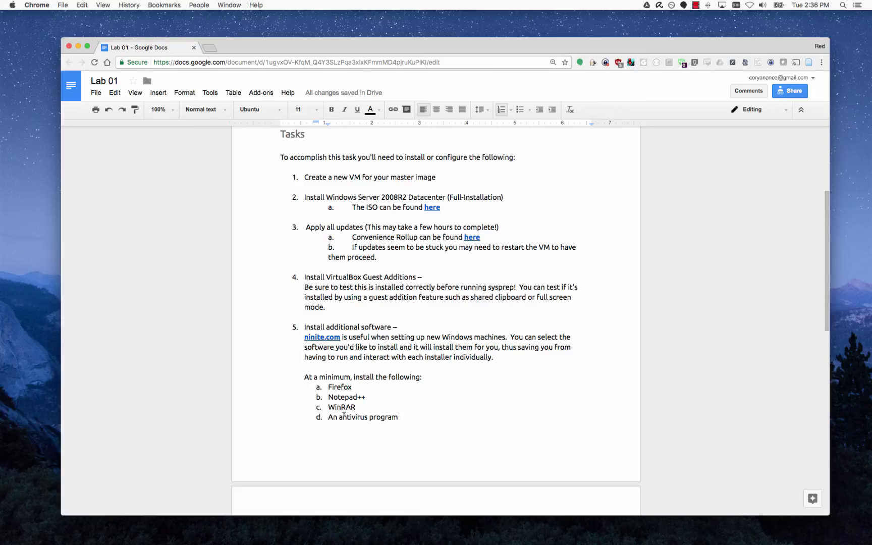
scroll(392, 418, "down", 5)
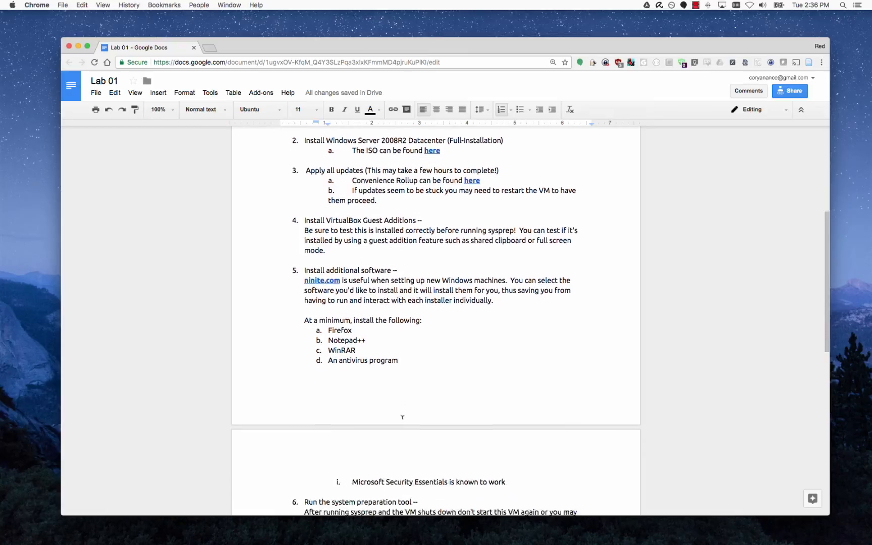
scroll(382, 427, "down", 1)
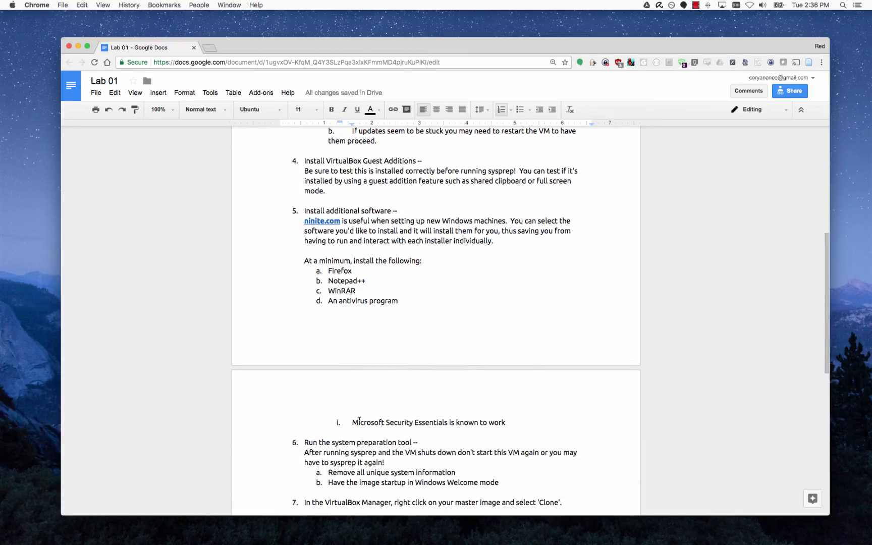
scroll(382, 422, "up", 1)
left_click_drag(352, 429, 510, 430)
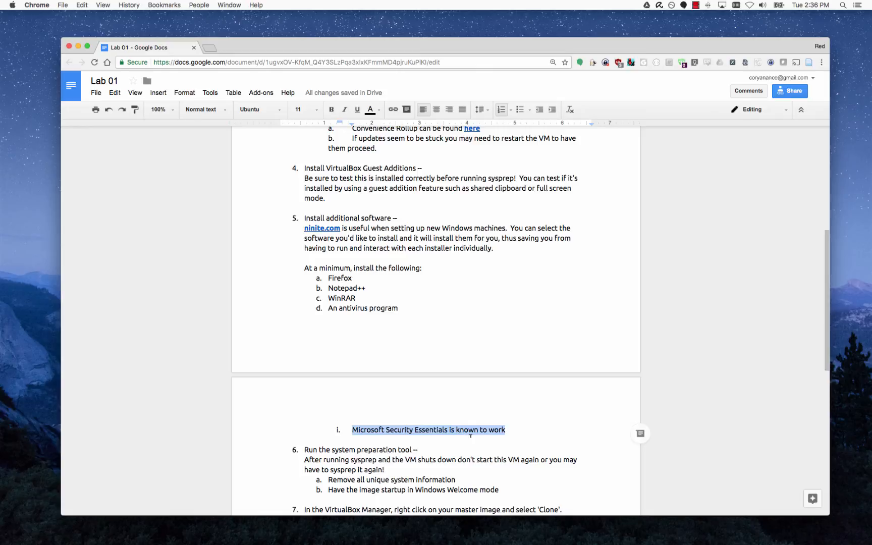
left_click(369, 222)
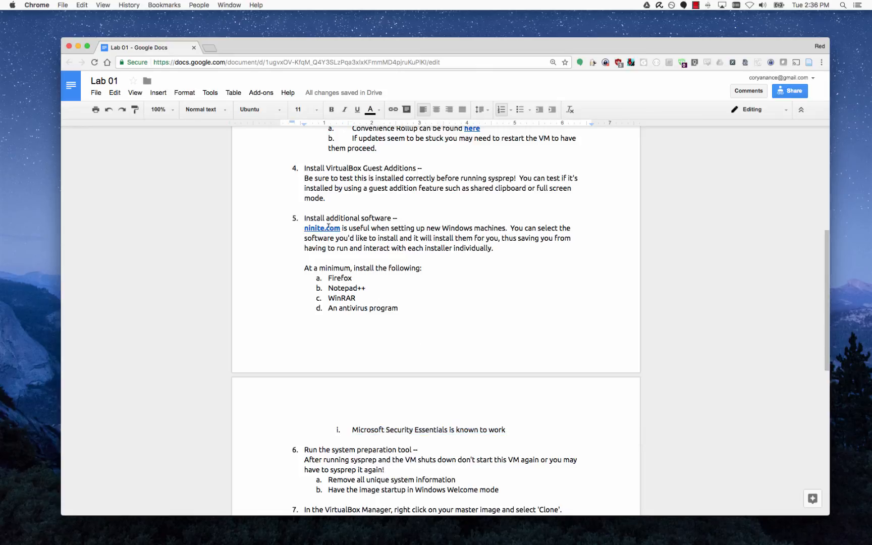
left_click(331, 228)
On ninite.com, tick Firefox, WinRAR, Notepad++ and Essentials and download the installer.
left_click(338, 244)
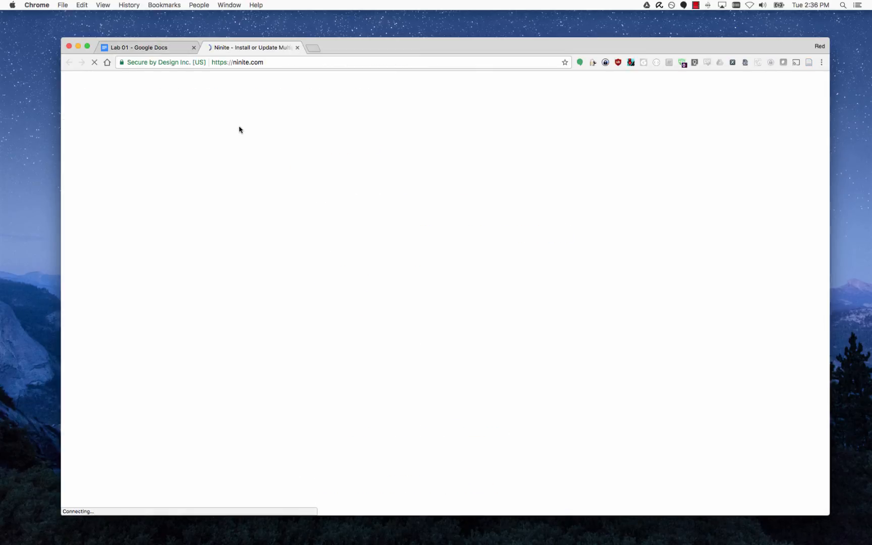
scroll(137, 292, "down", 5)
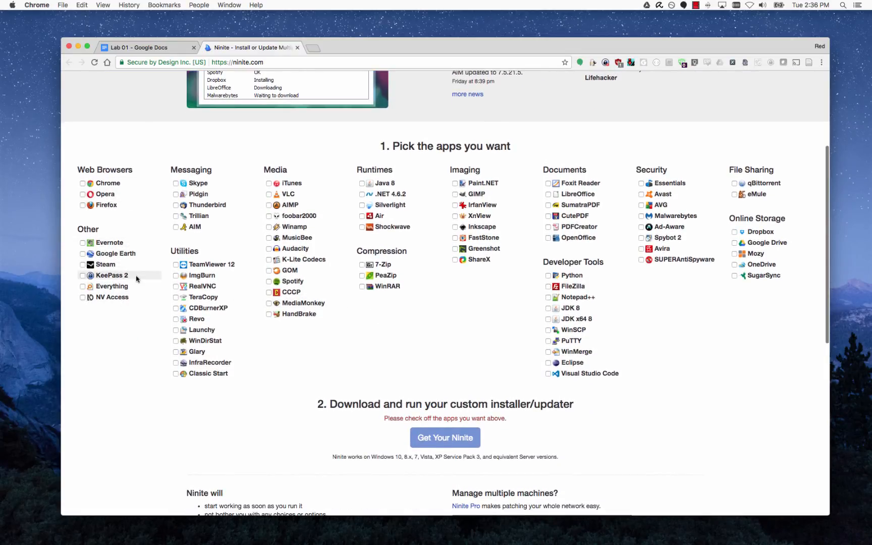
left_click(83, 205)
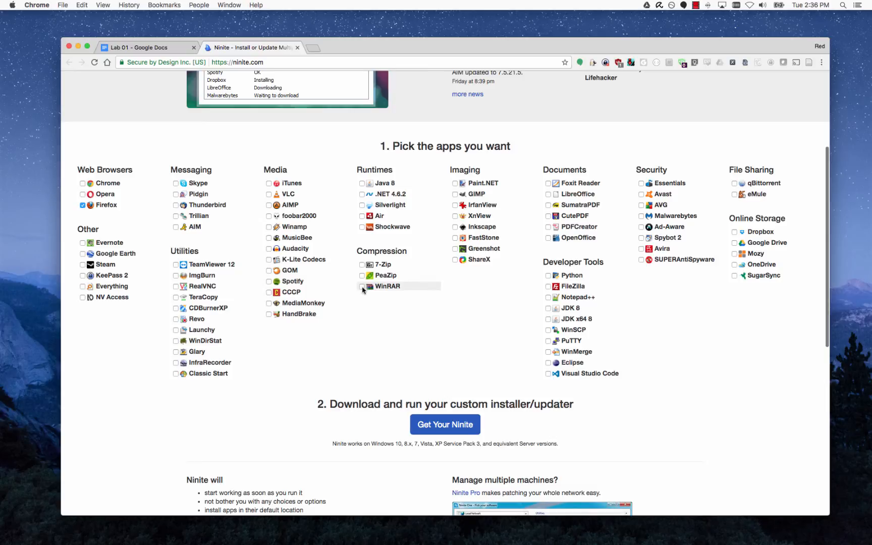
left_click(549, 298)
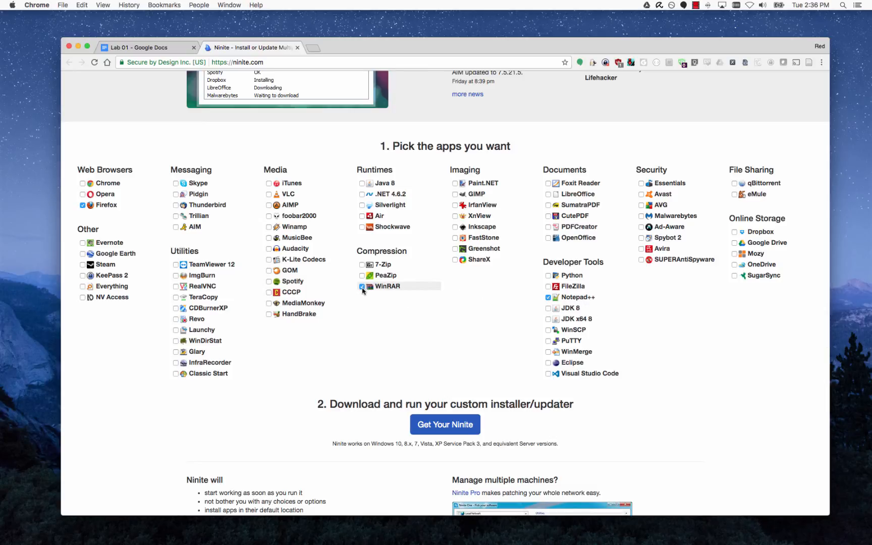
left_click(641, 184)
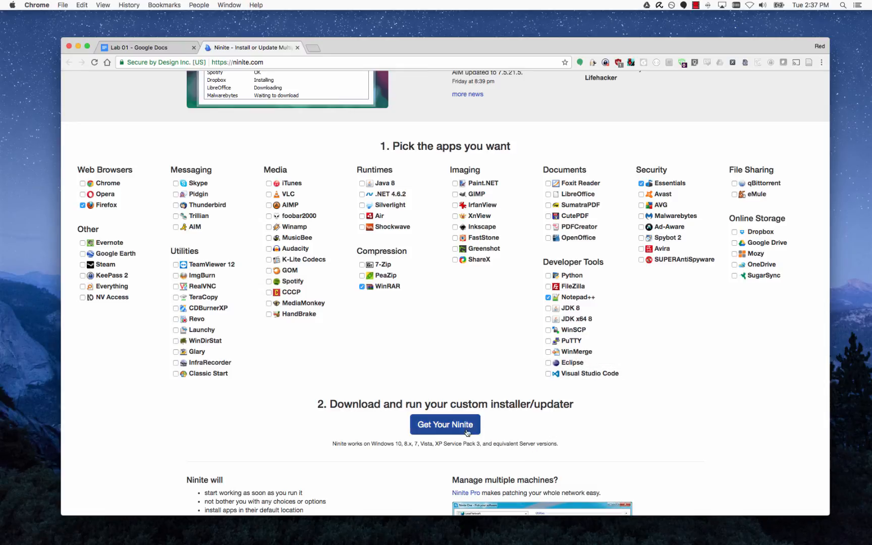
left_click(450, 430)
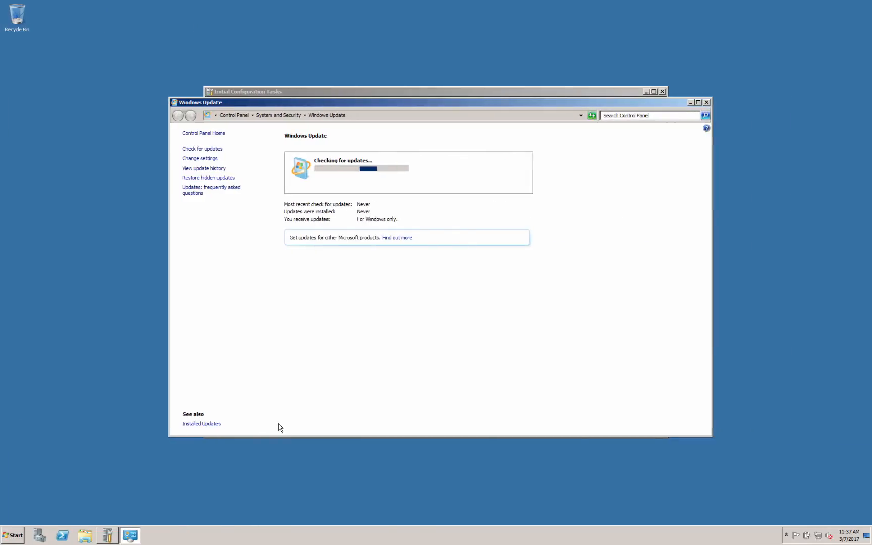
Open Windows Explorer from the VM's taskbar, showing Libraries.
left_click(94, 535)
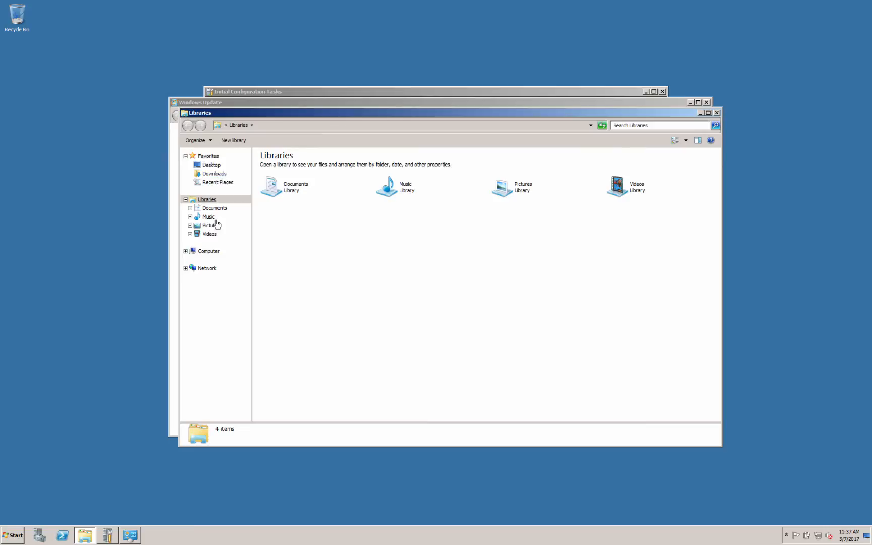
Launch the Ninite installer from E:\Downloads and allow it through the security warning.
left_click(208, 252)
double_click(309, 241)
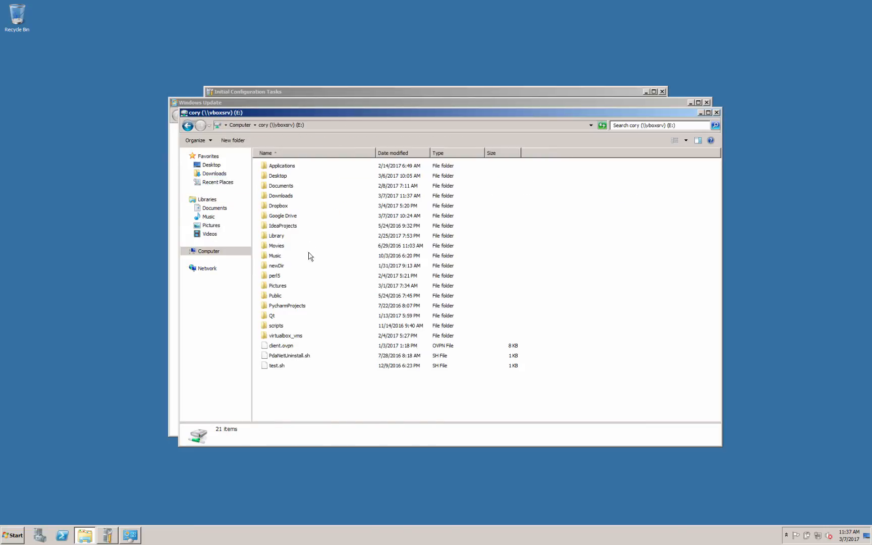
double_click(284, 196)
left_click(296, 165)
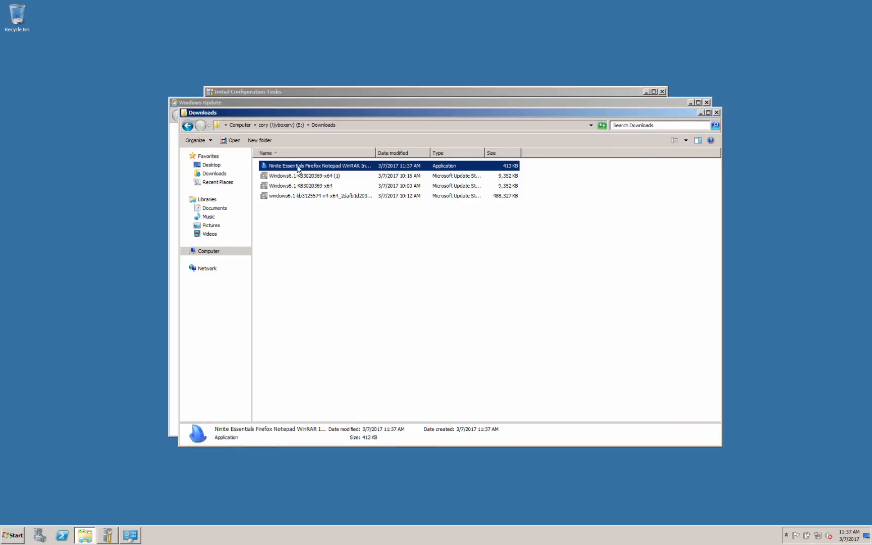
double_click(298, 168)
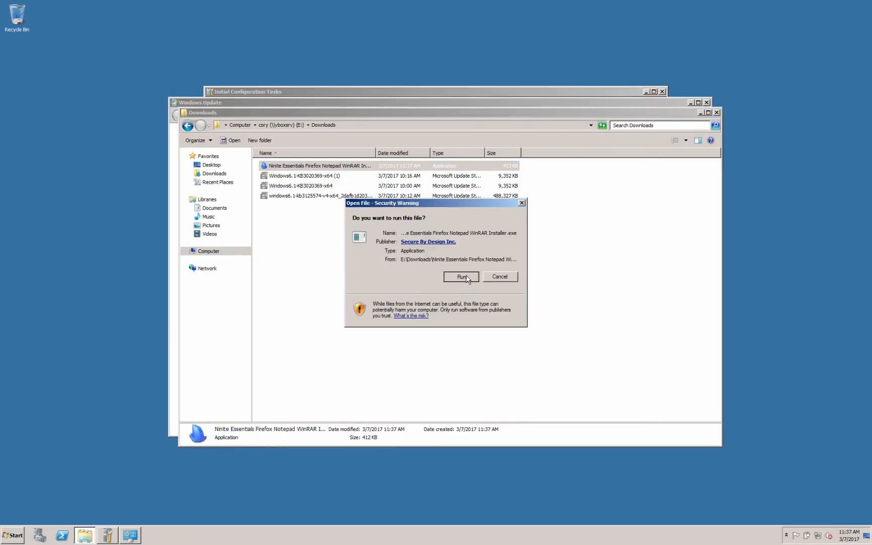
left_click(465, 276)
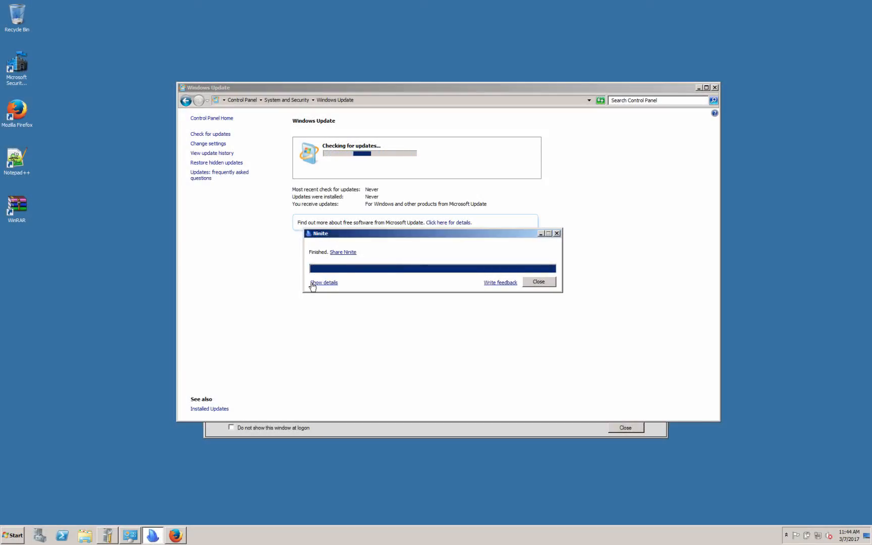
Show Ninite's per-app details and check the Start menu for the newly installed programs.
left_click(323, 283)
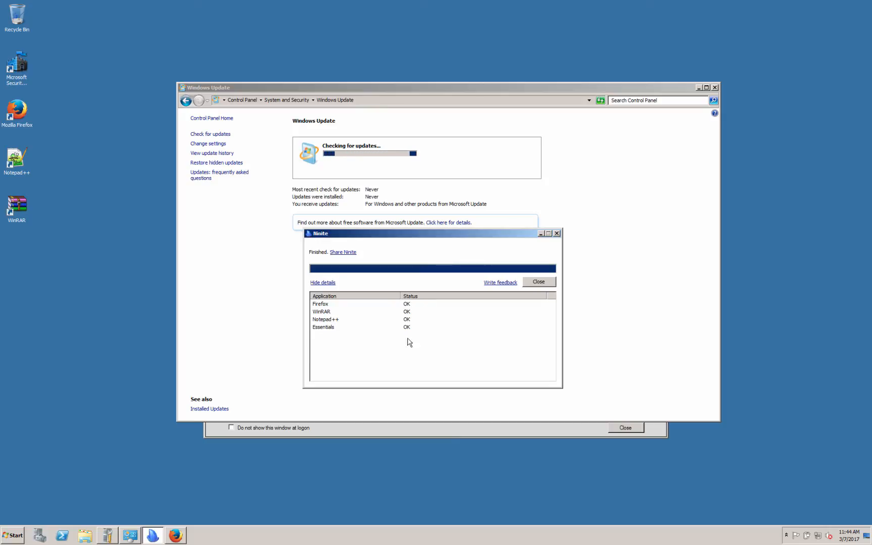
left_click_drag(54, 58, 36, 280)
left_click(12, 535)
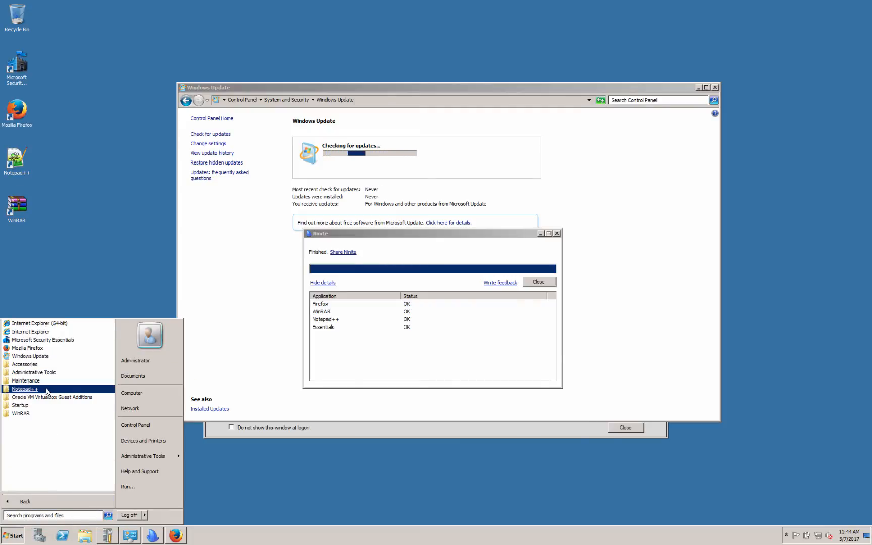
left_click(92, 286)
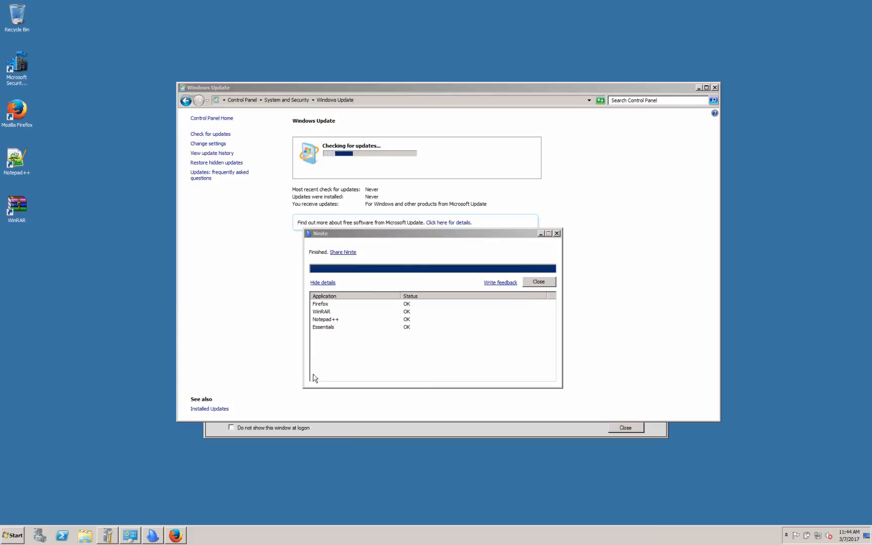
left_click(473, 366)
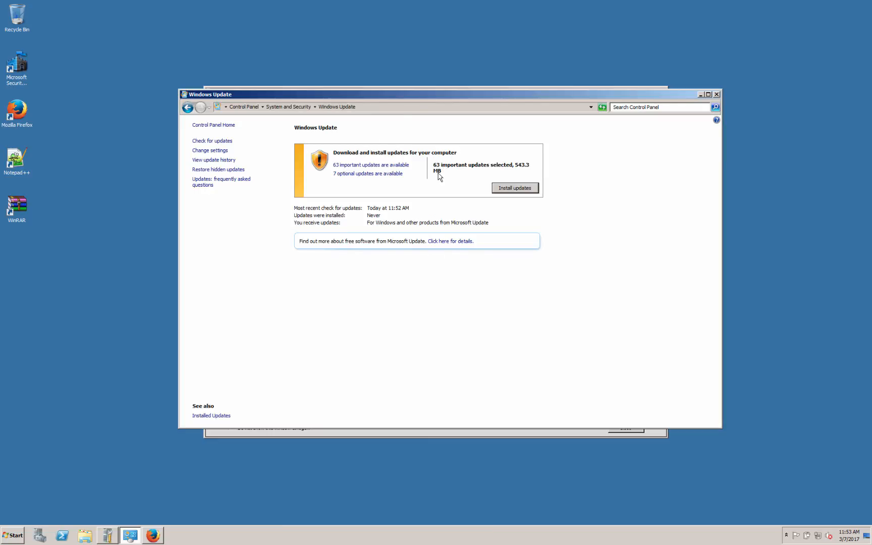
Start installing the 63 important updates, accepting the removal tool's license terms.
left_click(513, 189)
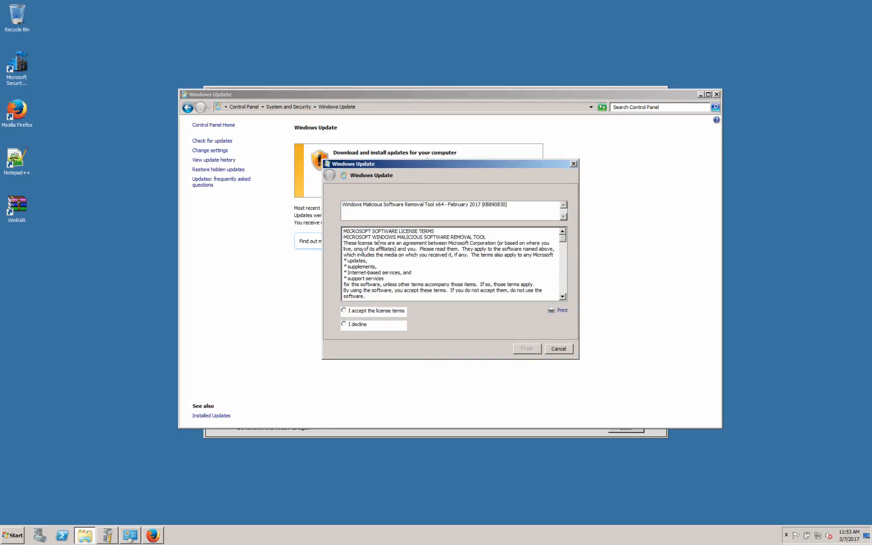
left_click(380, 317)
left_click(528, 349)
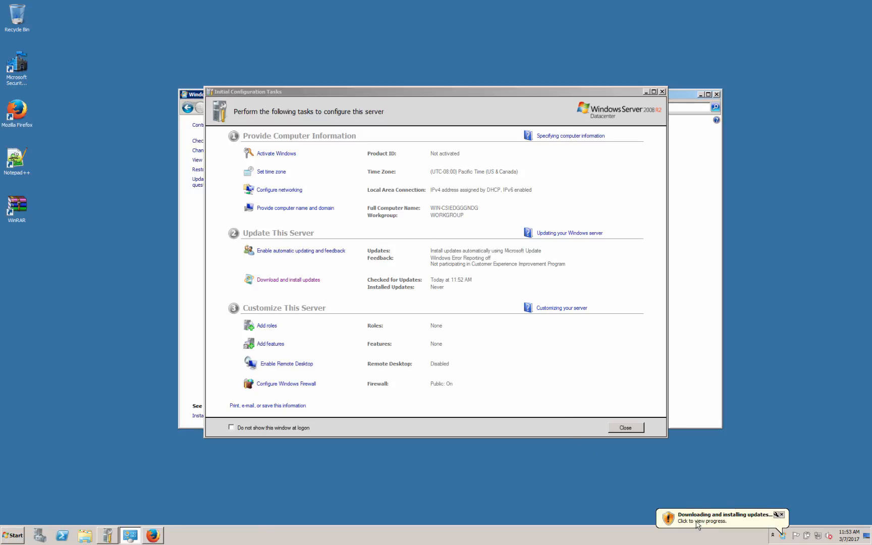
Open Windows Update from the notification area to watch the download and install progress.
left_click(723, 523)
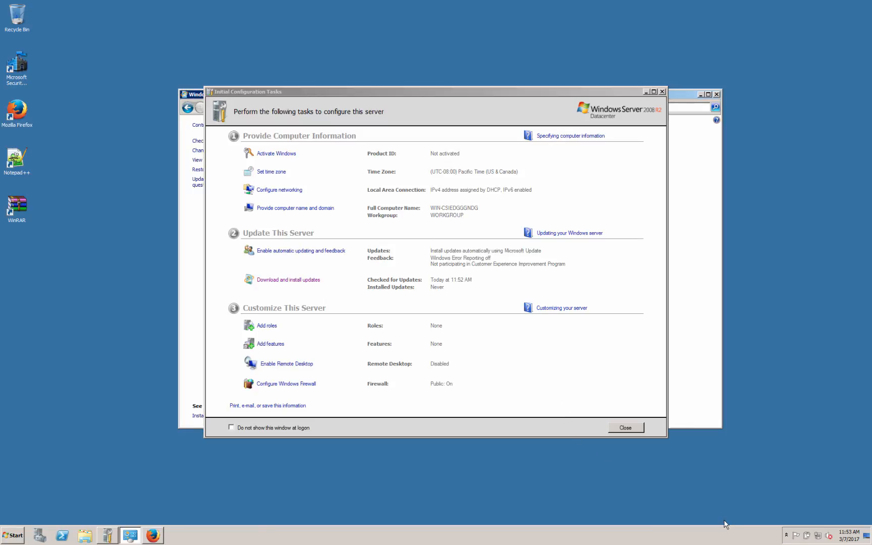
left_click(787, 535)
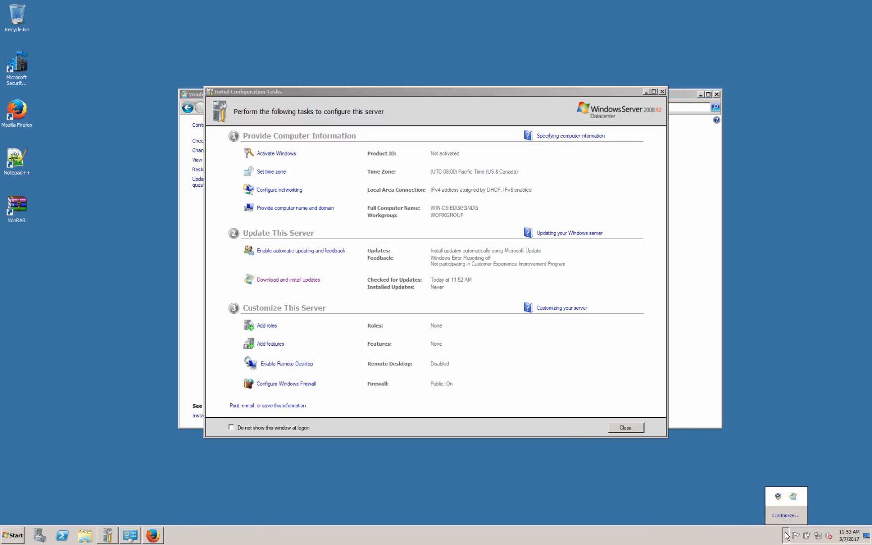
left_click(794, 498)
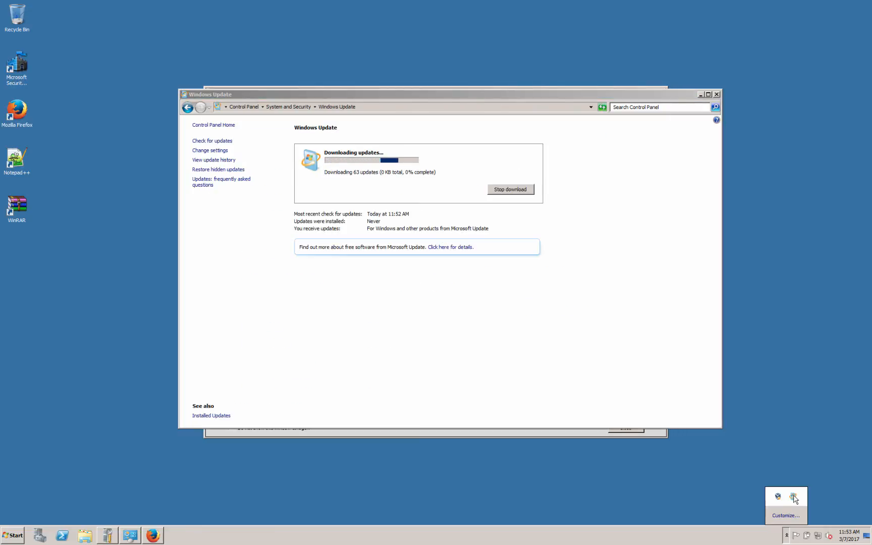
left_click(536, 342)
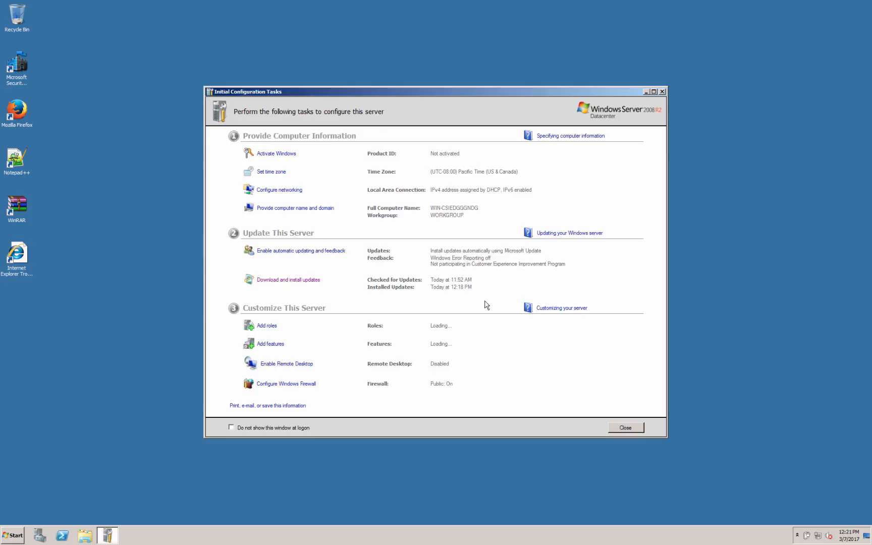
Install the one remaining important update, close Windows Update, and bring up the Start menu.
left_click(316, 282)
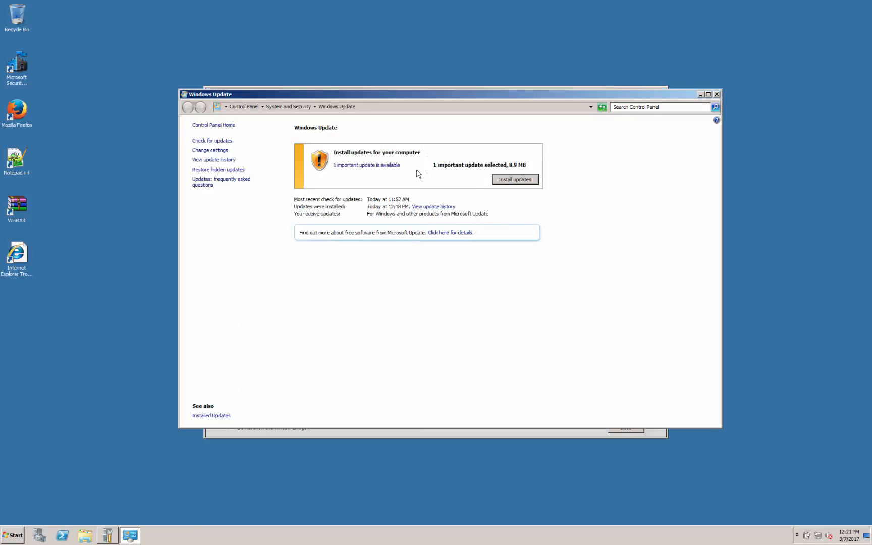
left_click(522, 183)
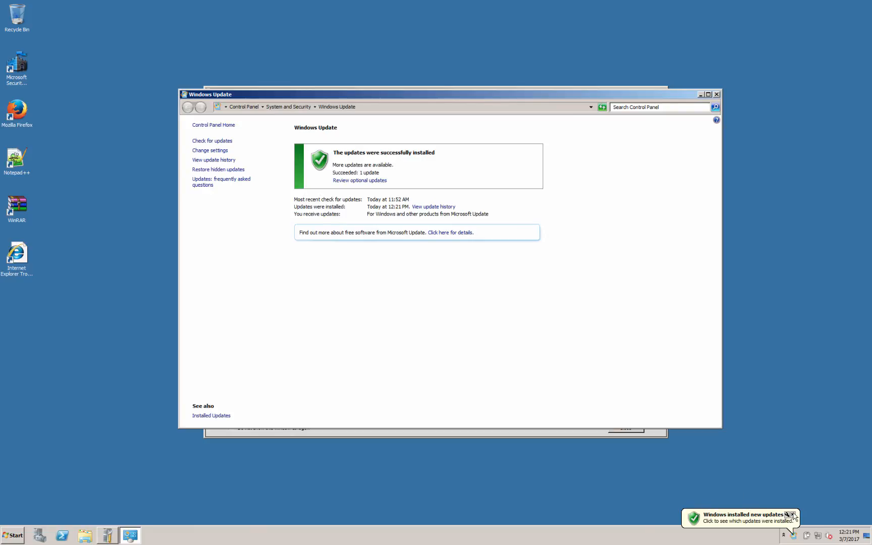
left_click(793, 516)
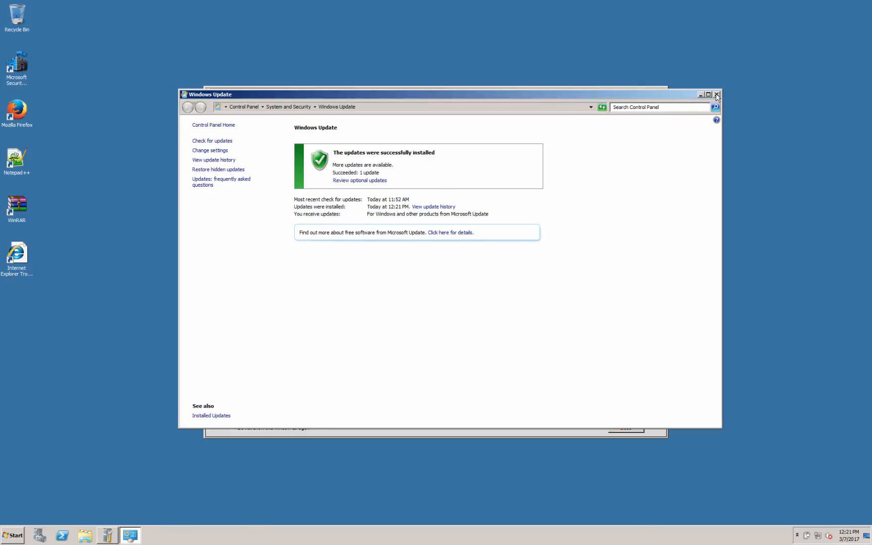
left_click(717, 95)
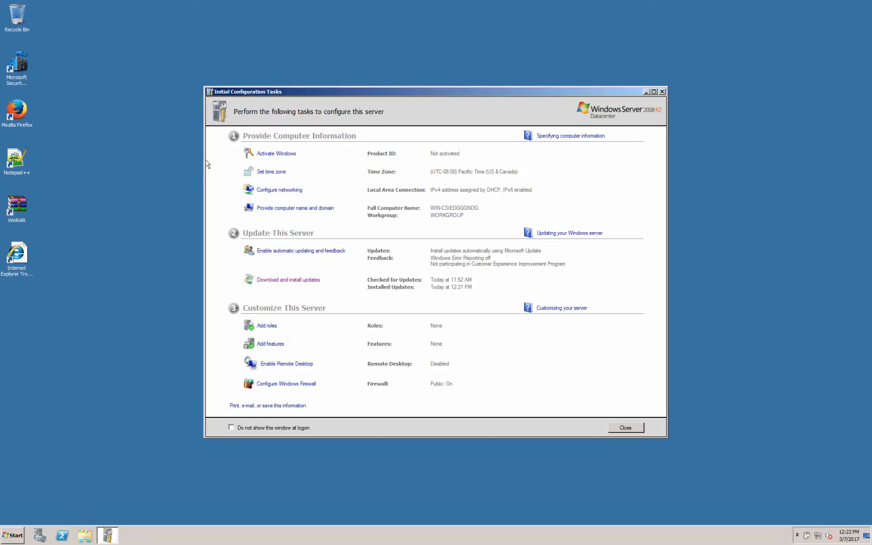
left_click(147, 148)
left_click(15, 534)
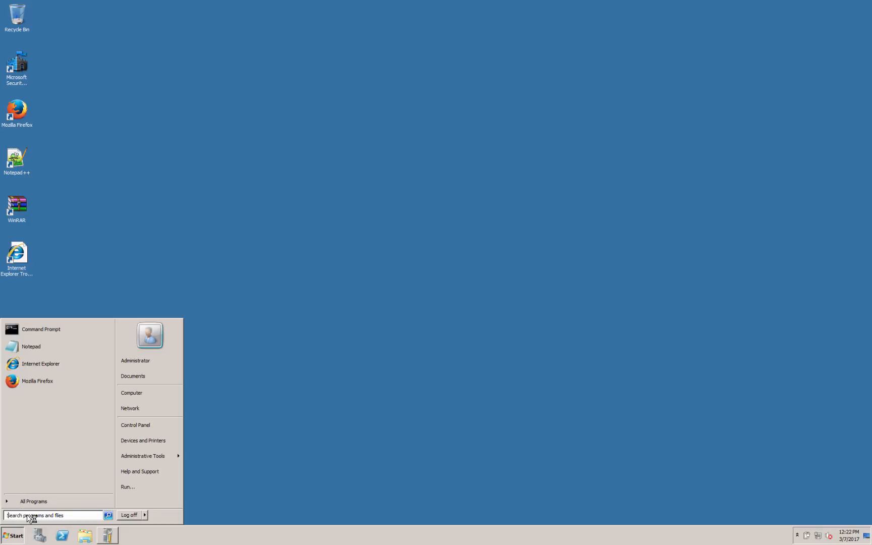
Go to c:\windows\system32\sysprep and launch the System Preparation Tool.
type("c:\\windows")
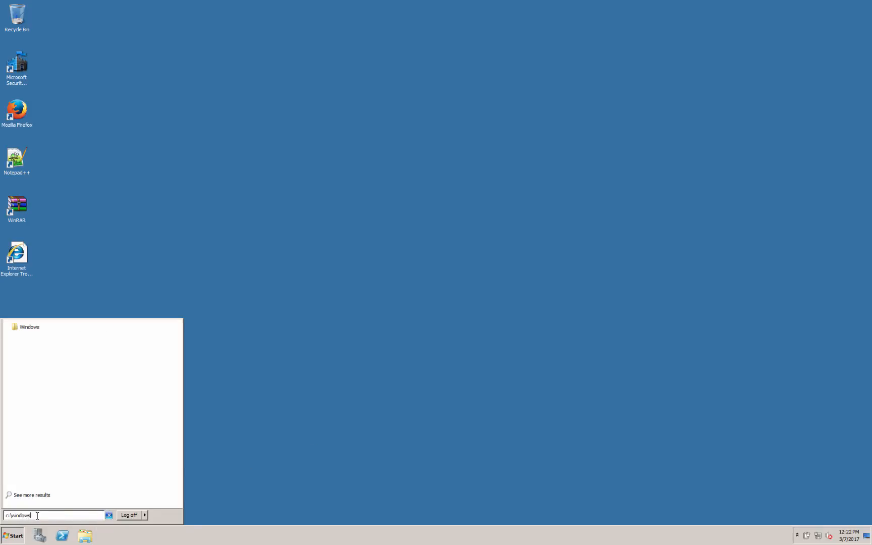
type("\\system32\\sysprep")
key("Return")
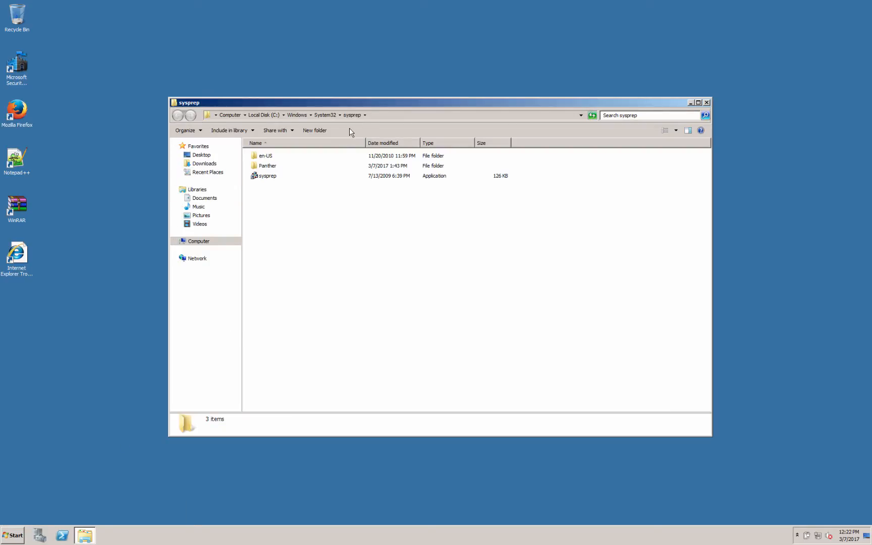
left_click(265, 176)
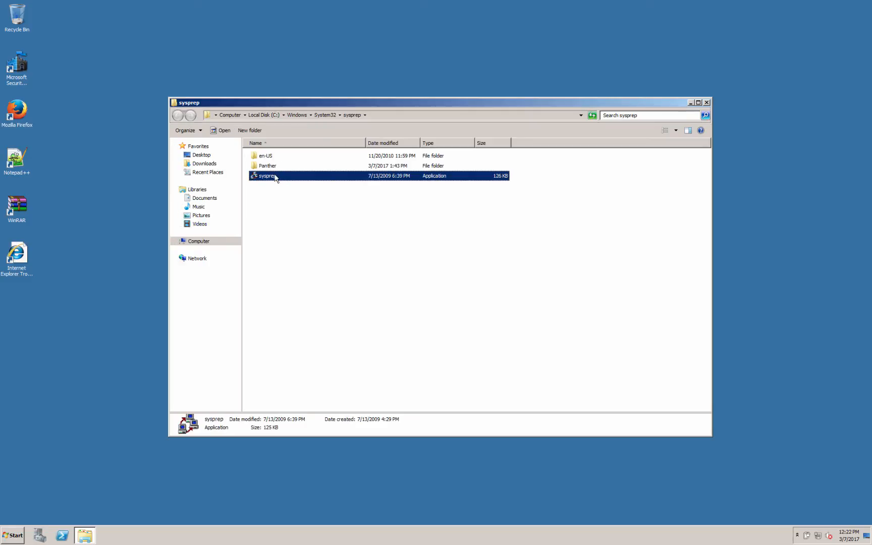
double_click(275, 176)
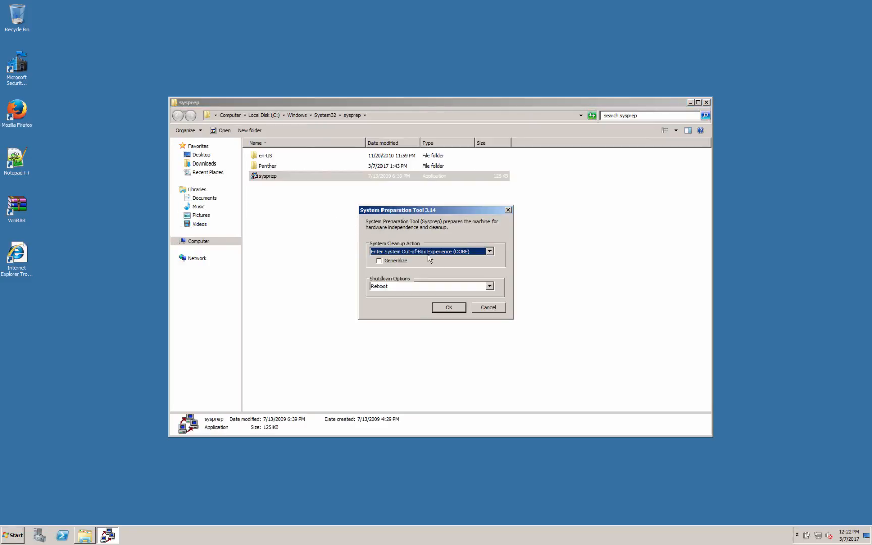
Run sysprep with OOBE cleanup, Generalize checked and the Shutdown option.
left_click(382, 262)
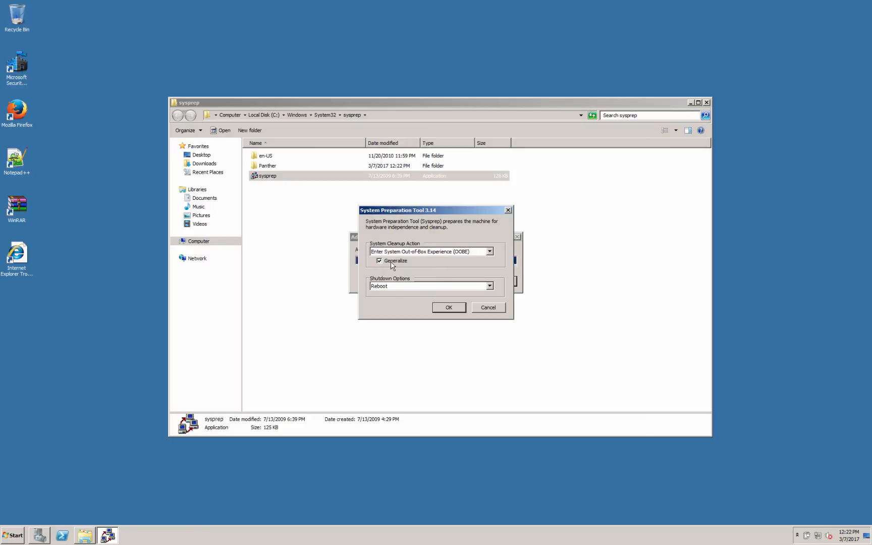
left_click(397, 286)
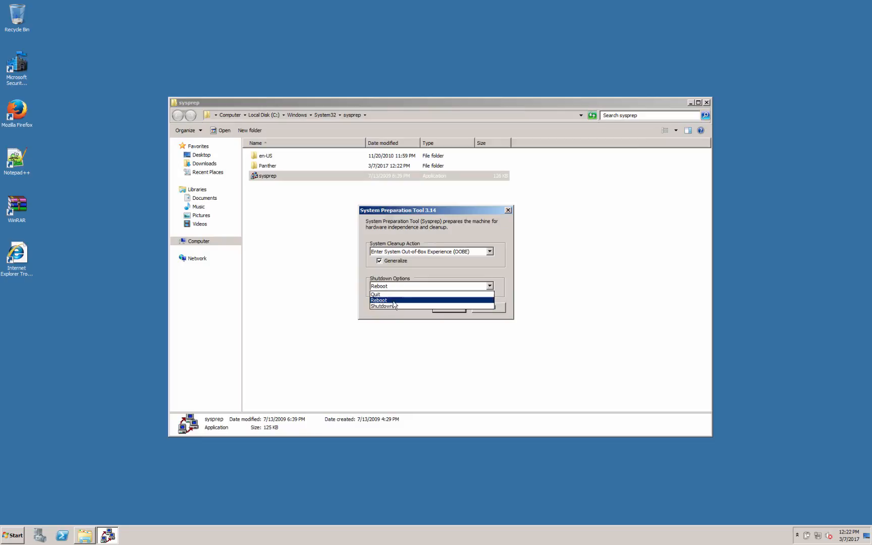
left_click(394, 306)
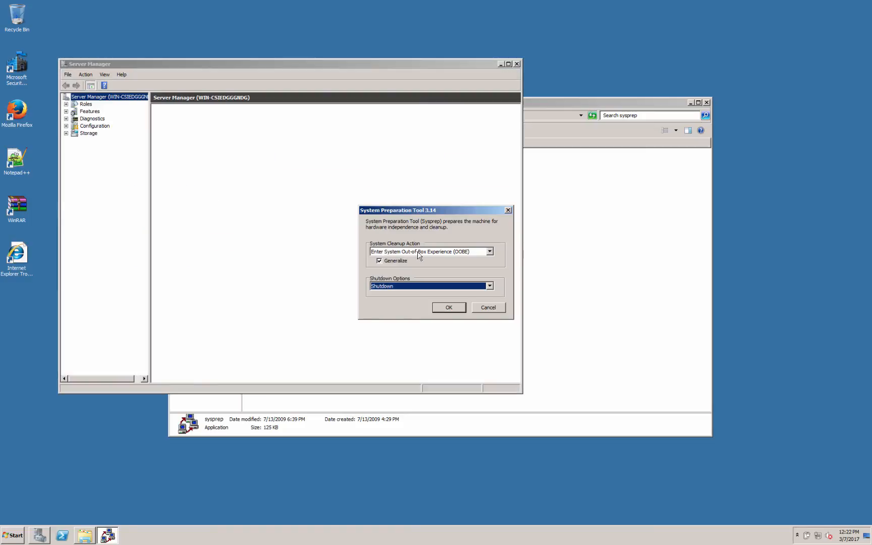
left_click(452, 251)
left_click(455, 257)
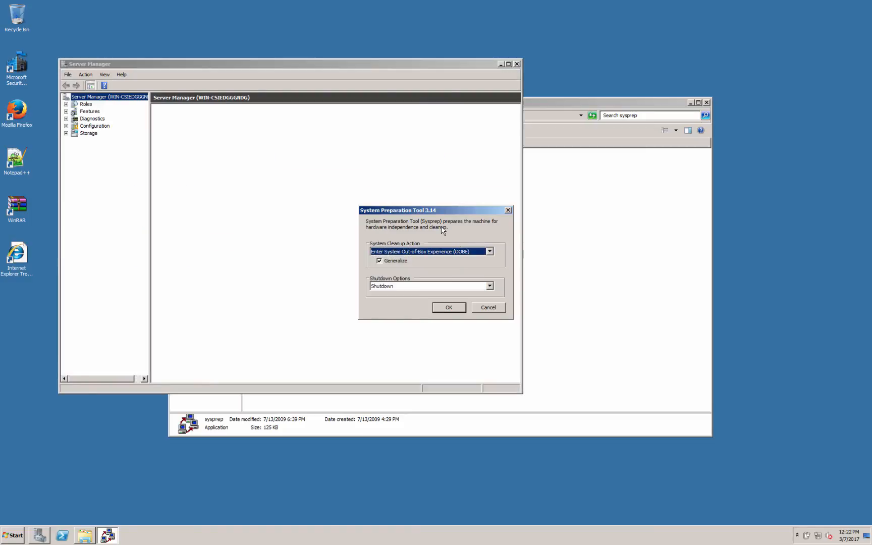
left_click(445, 309)
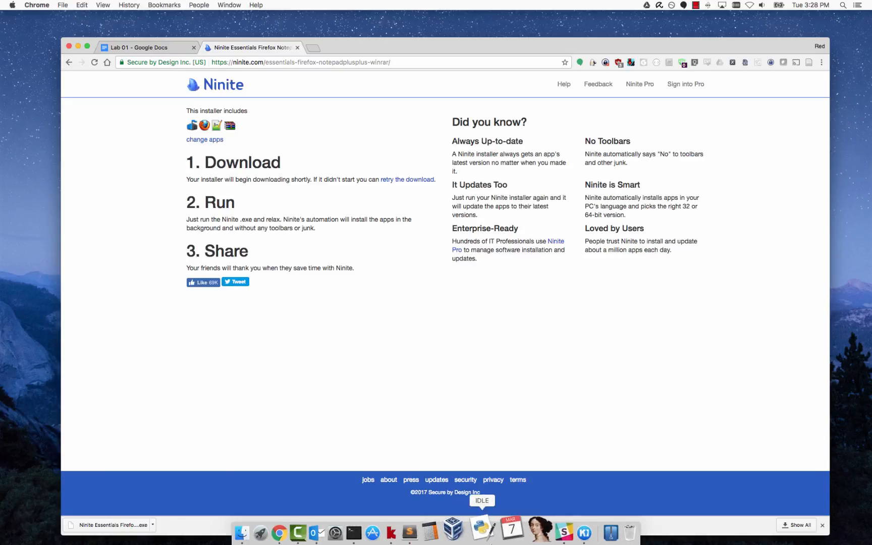
Start cloning the Windows Server 2008R2 Master VM and name the clone Server 2k8R2.
left_click(482, 532)
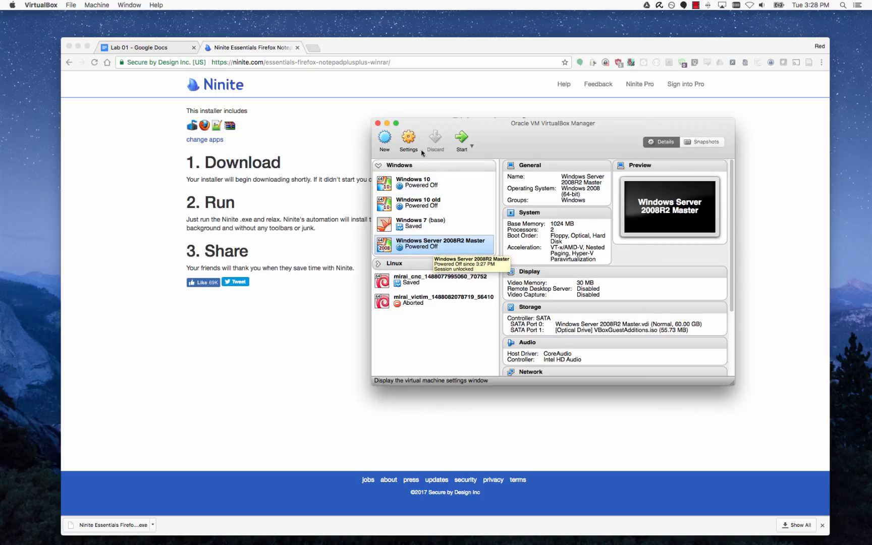
right_click(456, 249)
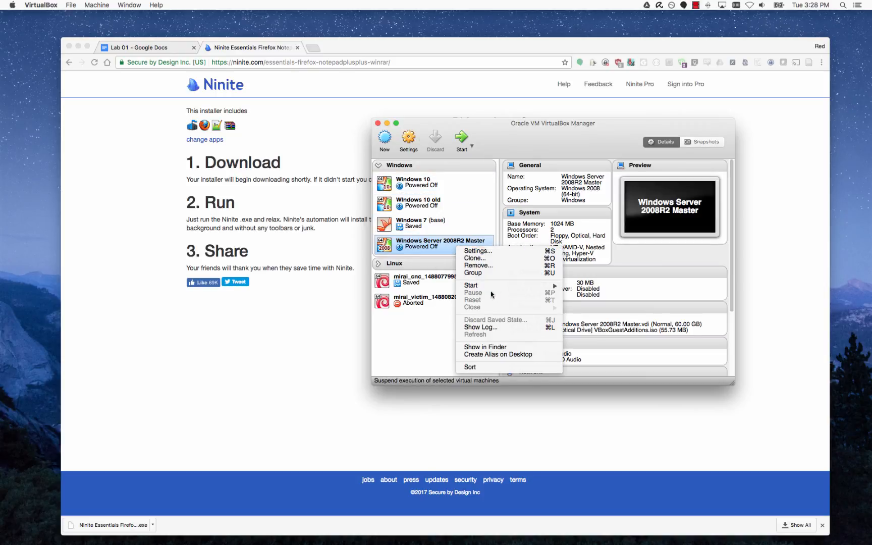
left_click(477, 257)
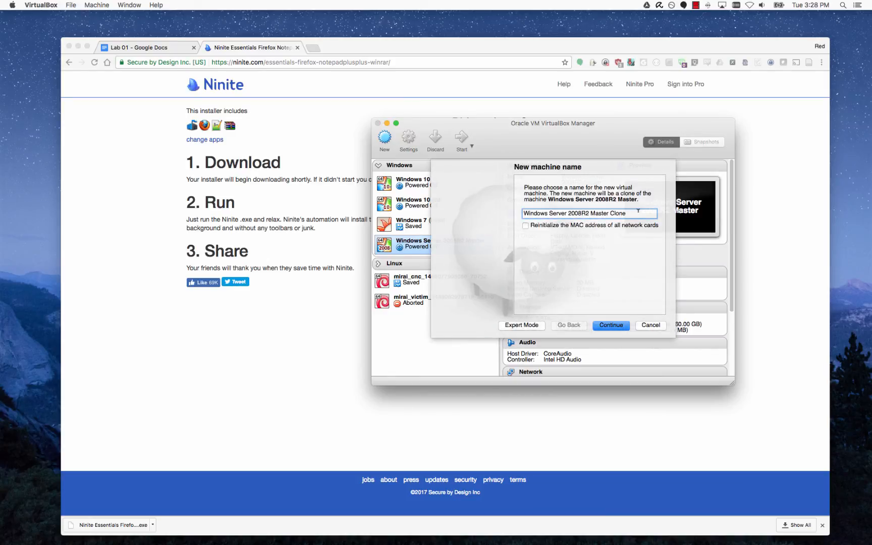
left_click_drag(638, 211, 449, 213)
key("BackSpace")
type("Serv")
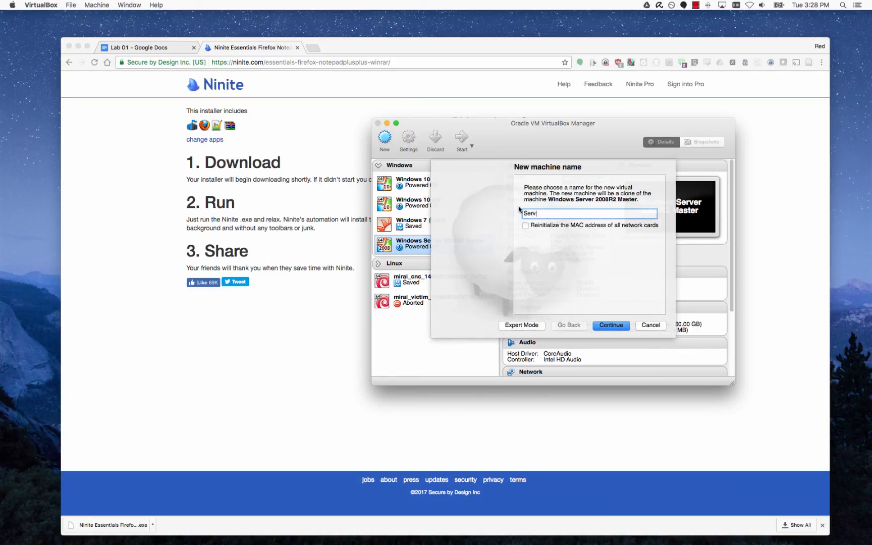
type("er 2k8R2")
left_click(606, 324)
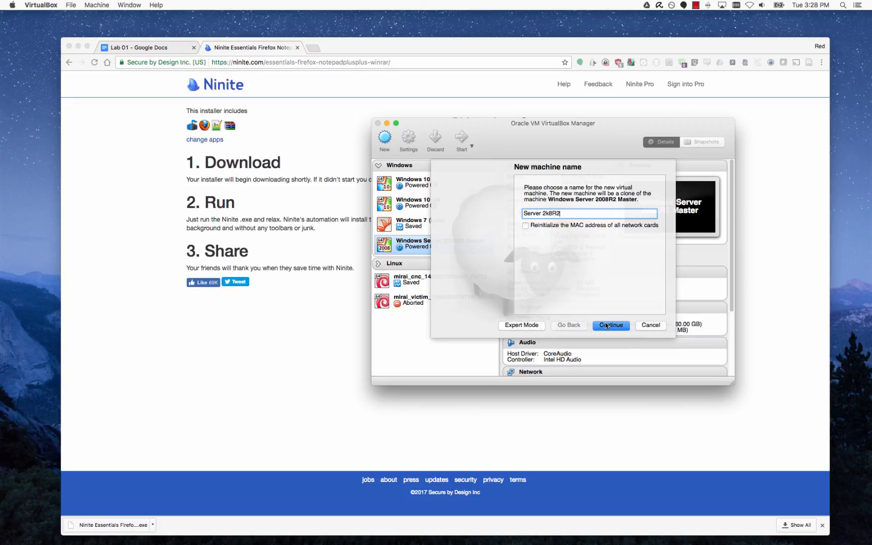
Reinitialize the clone's MAC addresses and create it as a linked clone.
left_click(525, 226)
left_click(626, 328)
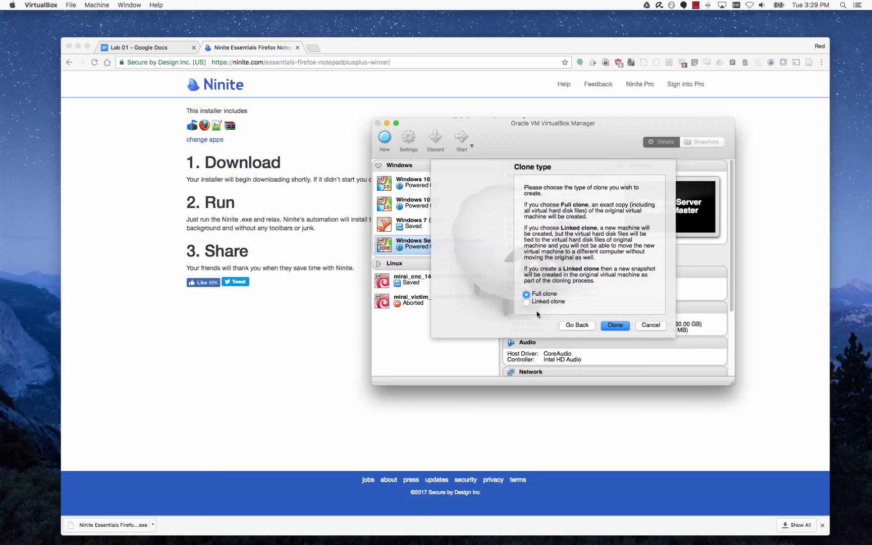
left_click(526, 302)
left_click(623, 327)
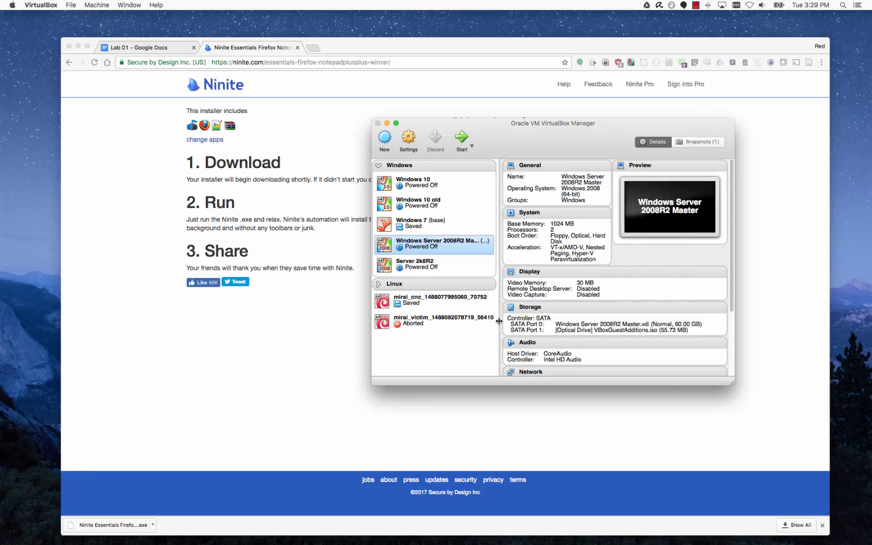
Boot Server 2k8R2 and complete Windows setup with default region, no product key, license accepted.
left_click(440, 266)
left_click(460, 139)
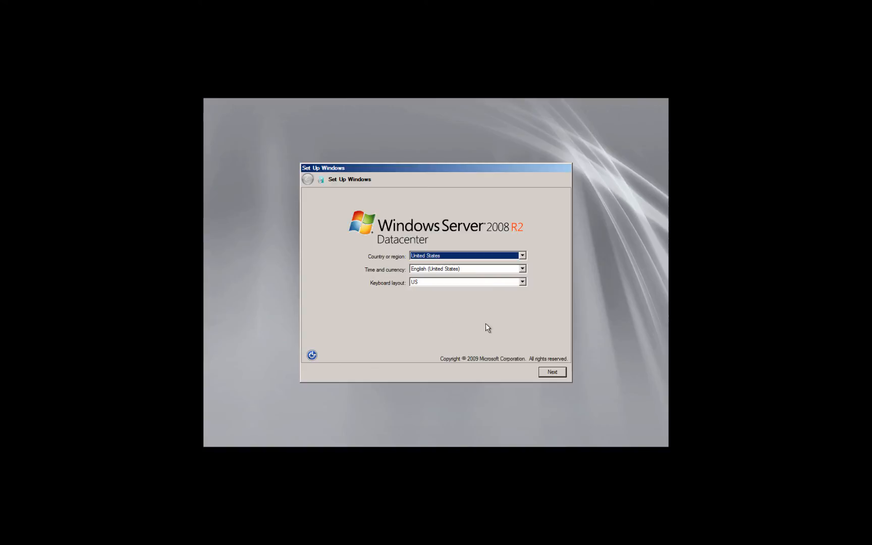
left_click(549, 375)
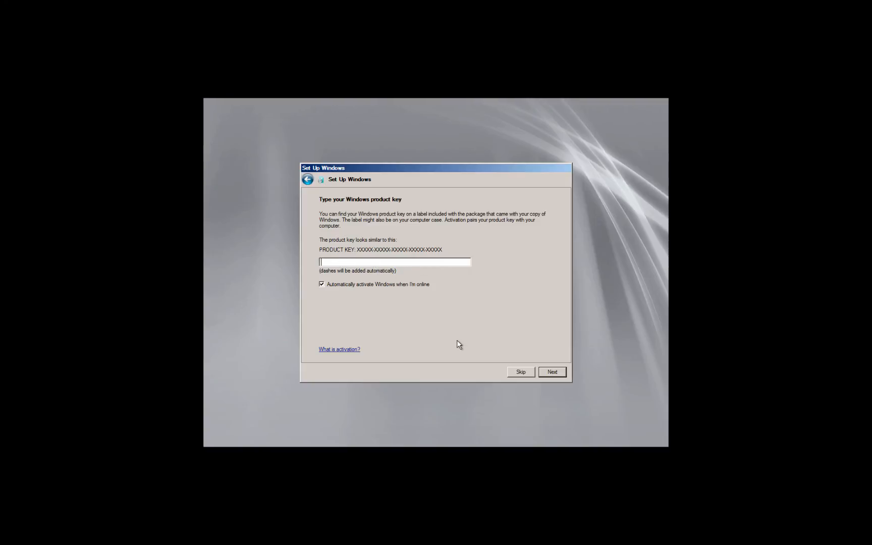
left_click(520, 371)
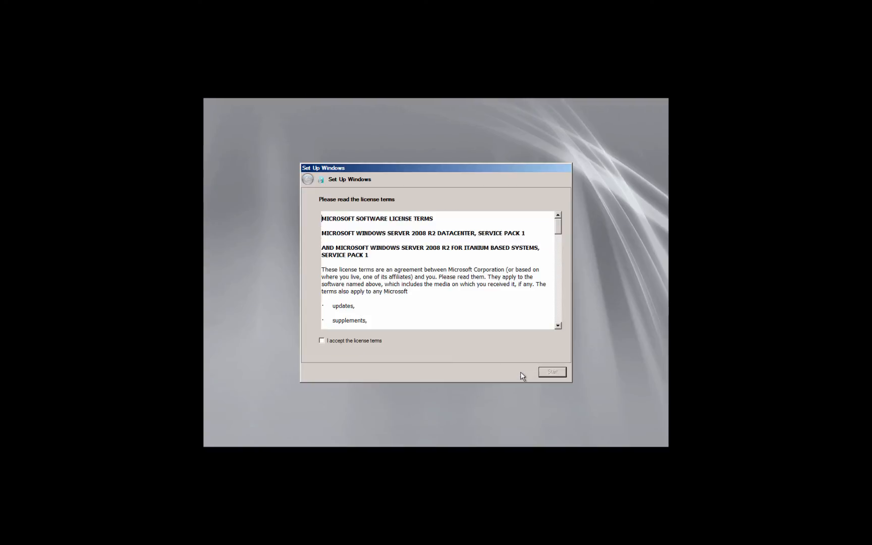
left_click(376, 339)
left_click(560, 373)
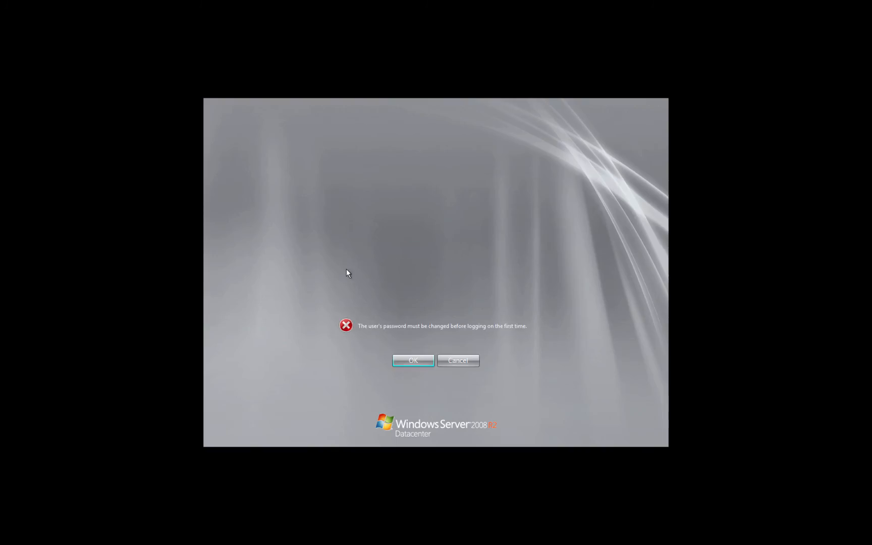
Set and confirm a new Administrator password, then sign in.
left_click(416, 361)
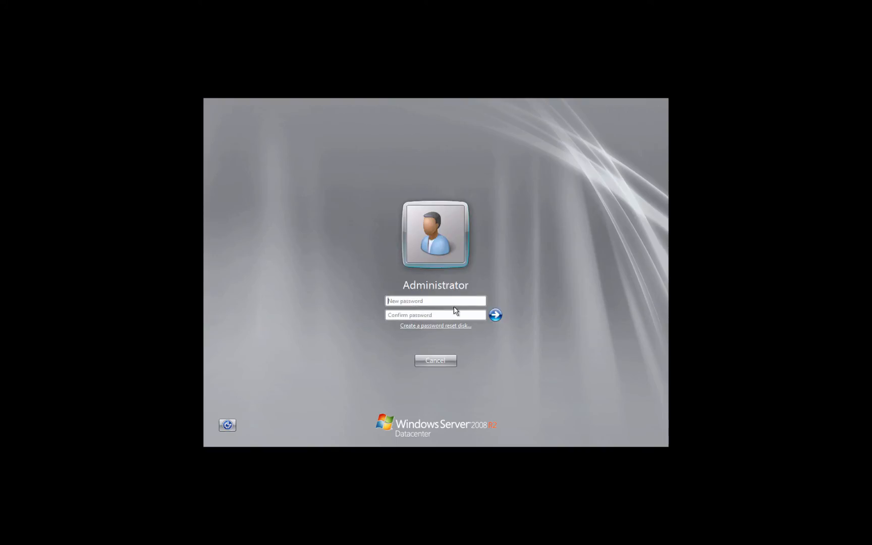
type("•••••••••••")
key("Tab")
type("•••••••••")
left_click(495, 315)
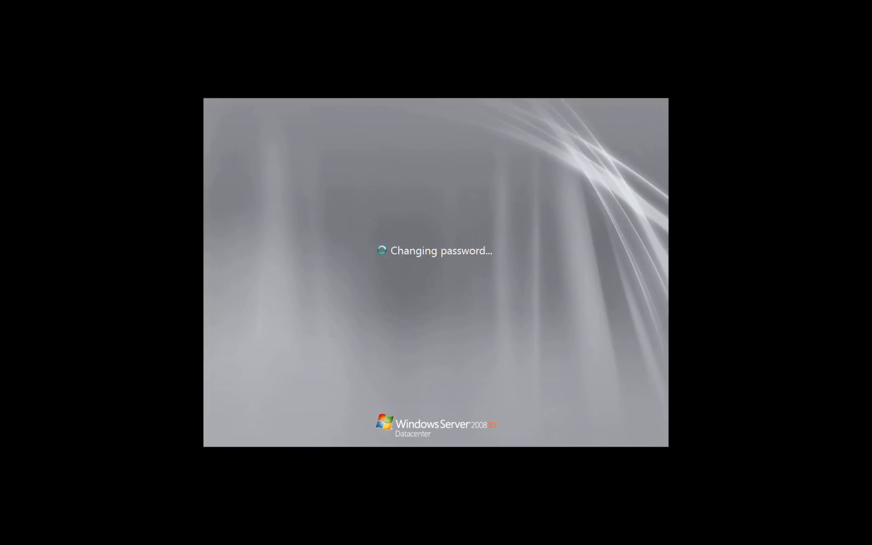
key("Return")
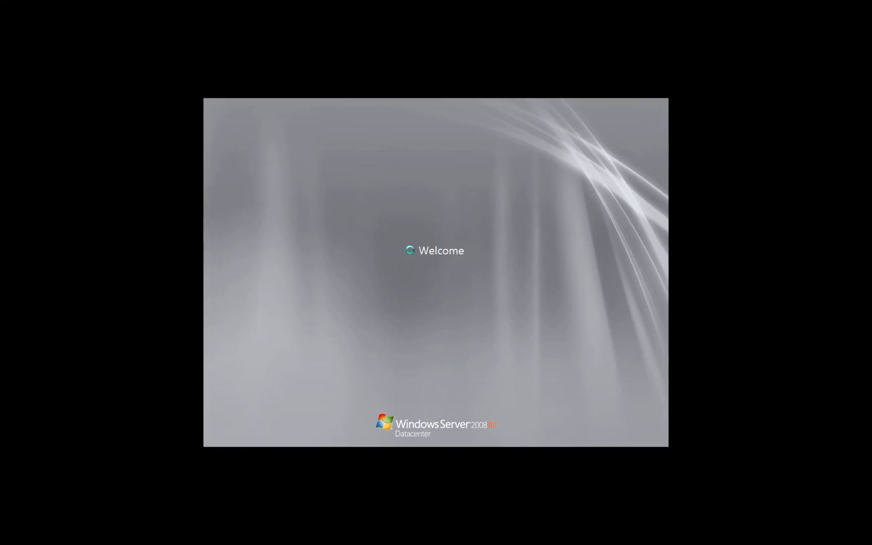